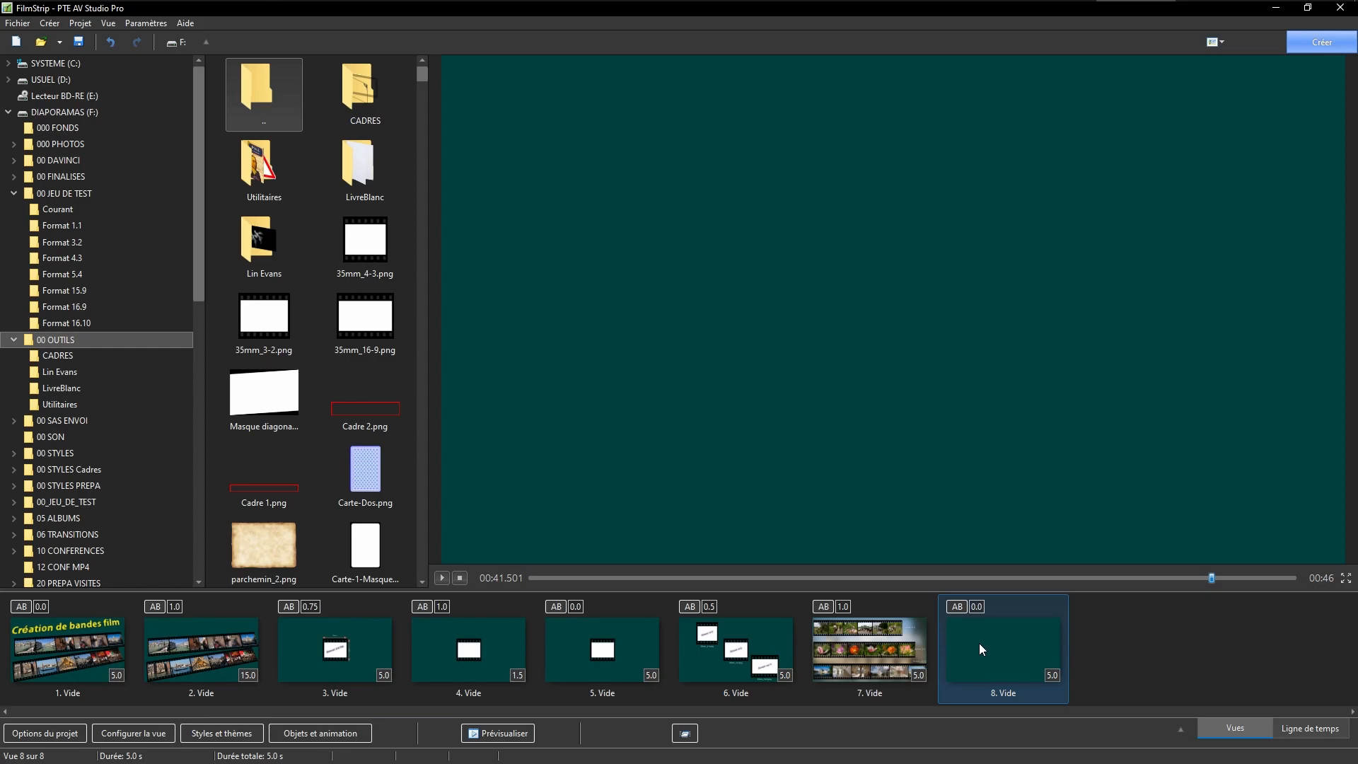
Open slide 8 for object editing and add the film frame image 35mm_3-2.png from the 00 OUTILS folder
double_click(980, 645)
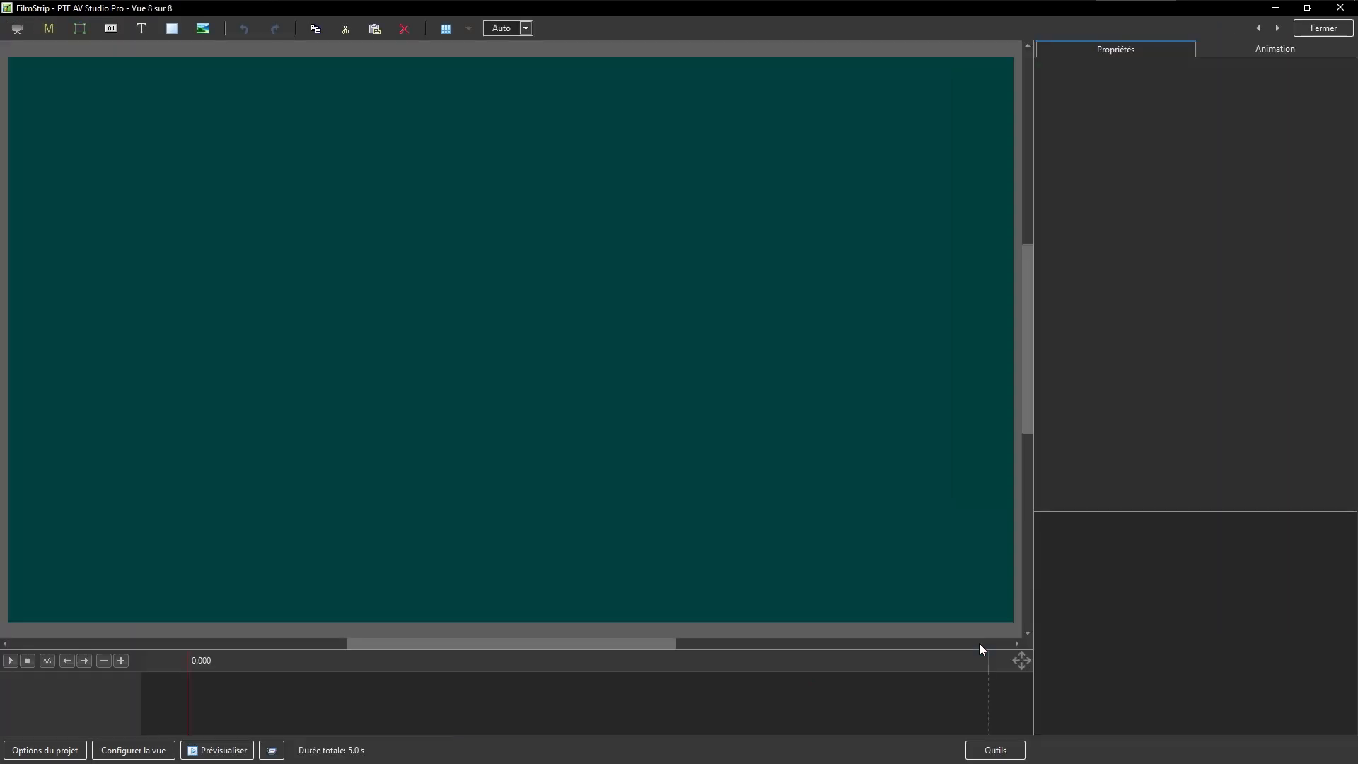
left_click(204, 29)
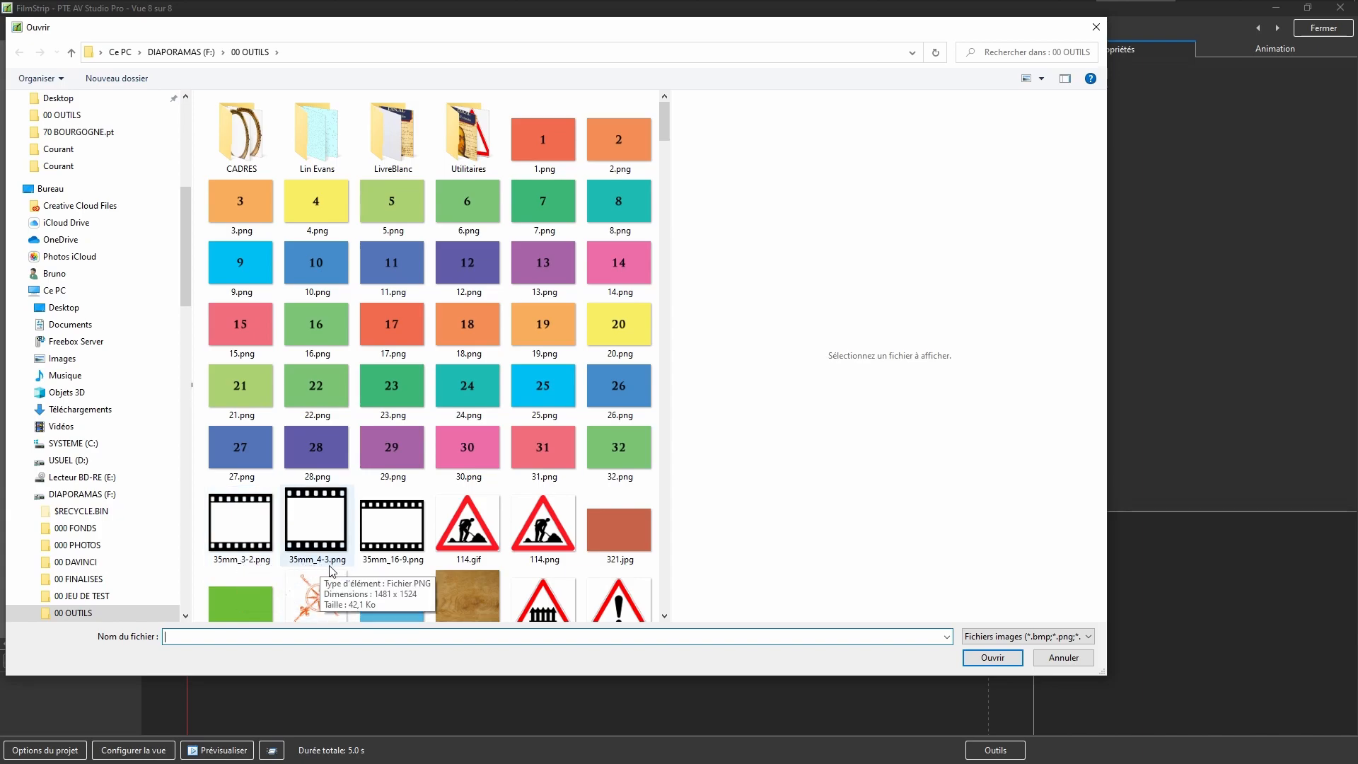
double_click(238, 529)
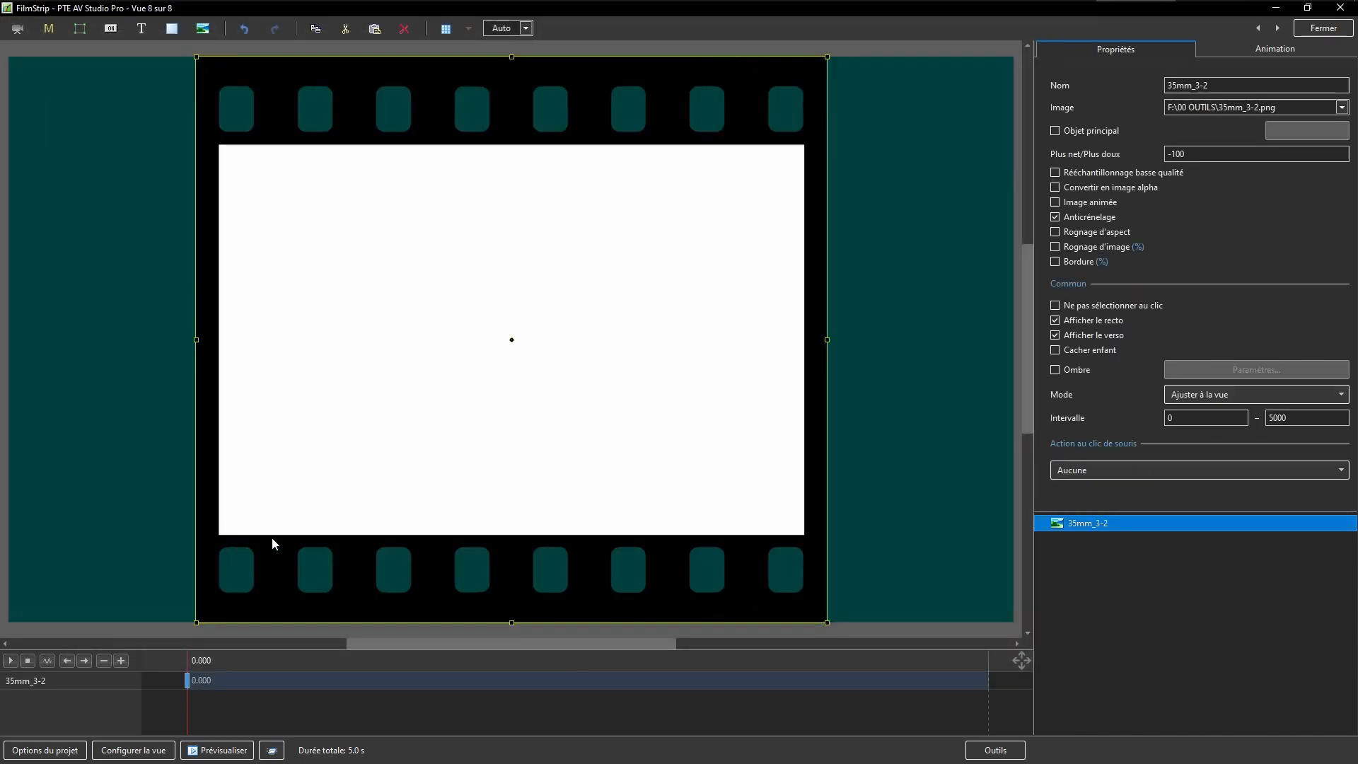
Look up the image size of 35mm_3-2 in its file information
left_click(1237, 55)
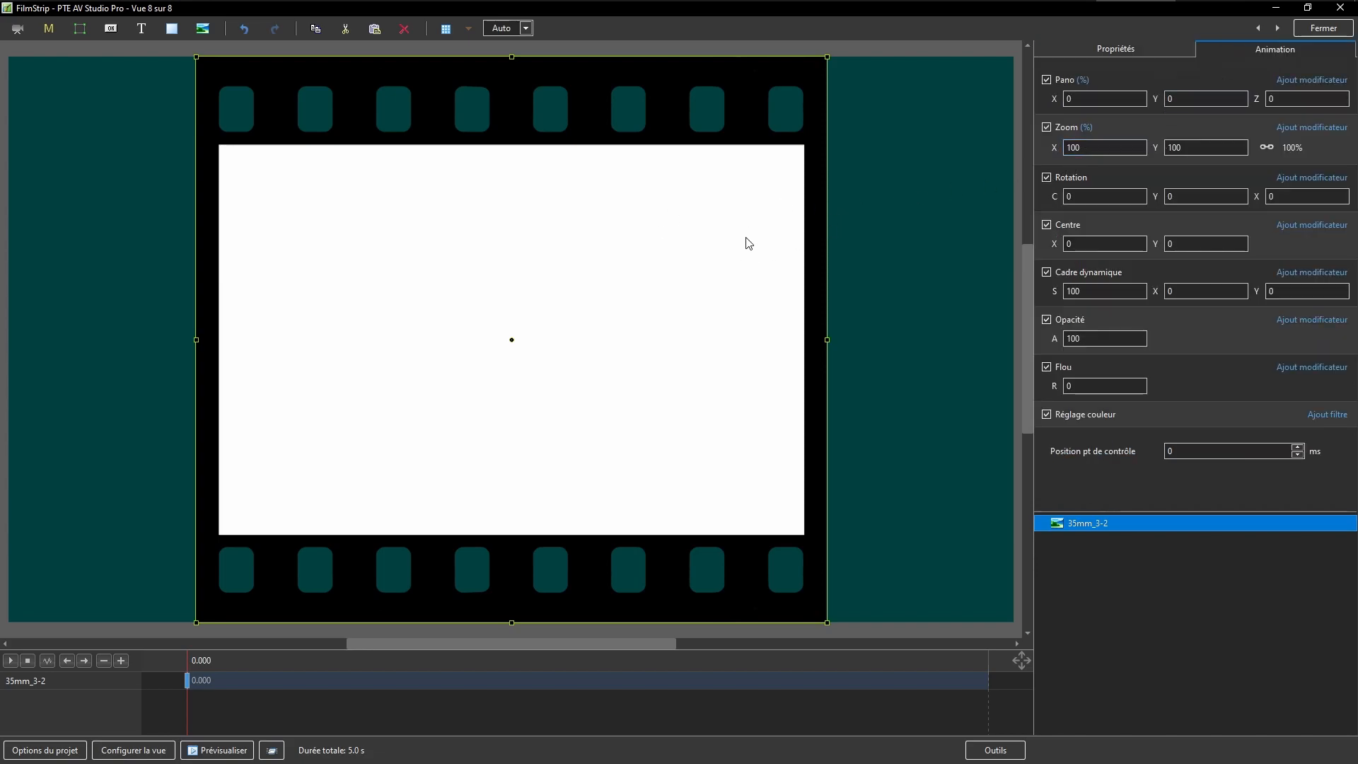
right_click(1105, 525)
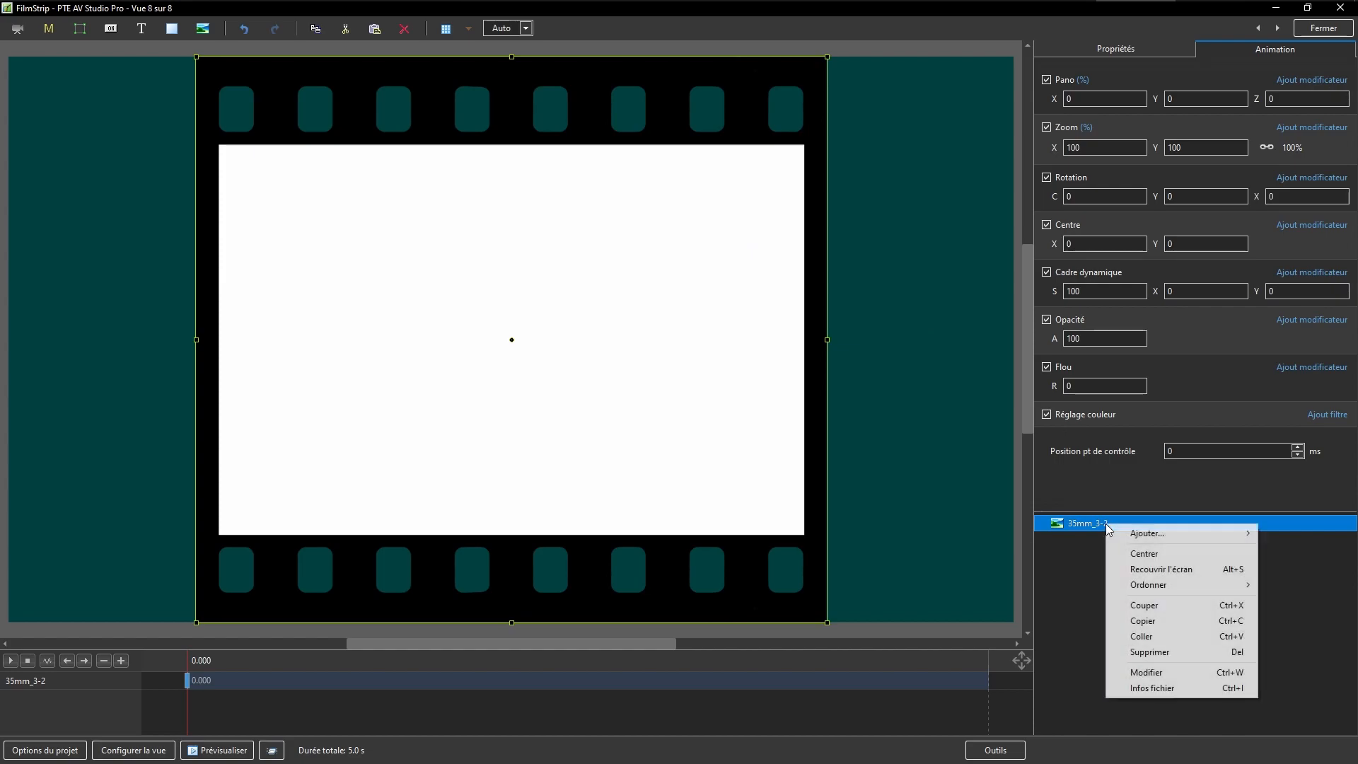
left_click(1151, 689)
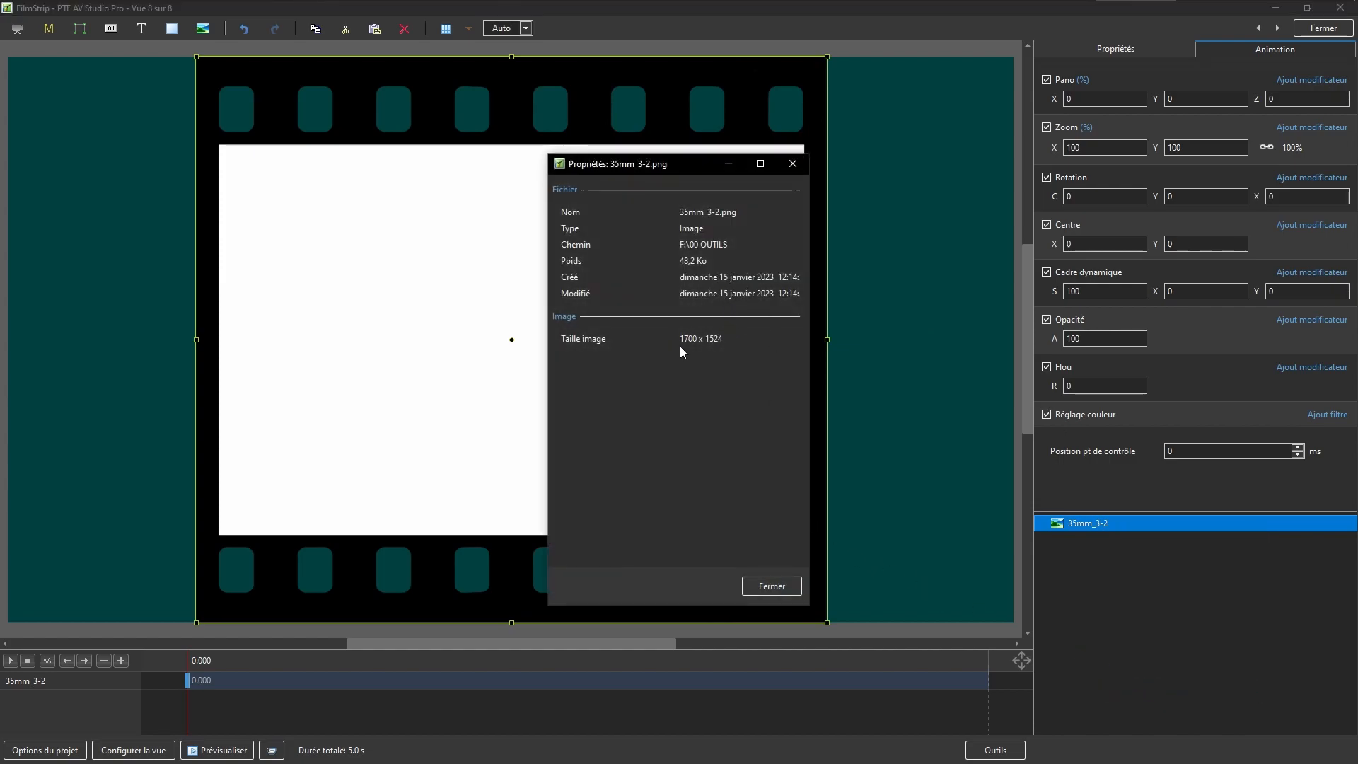
left_click(777, 589)
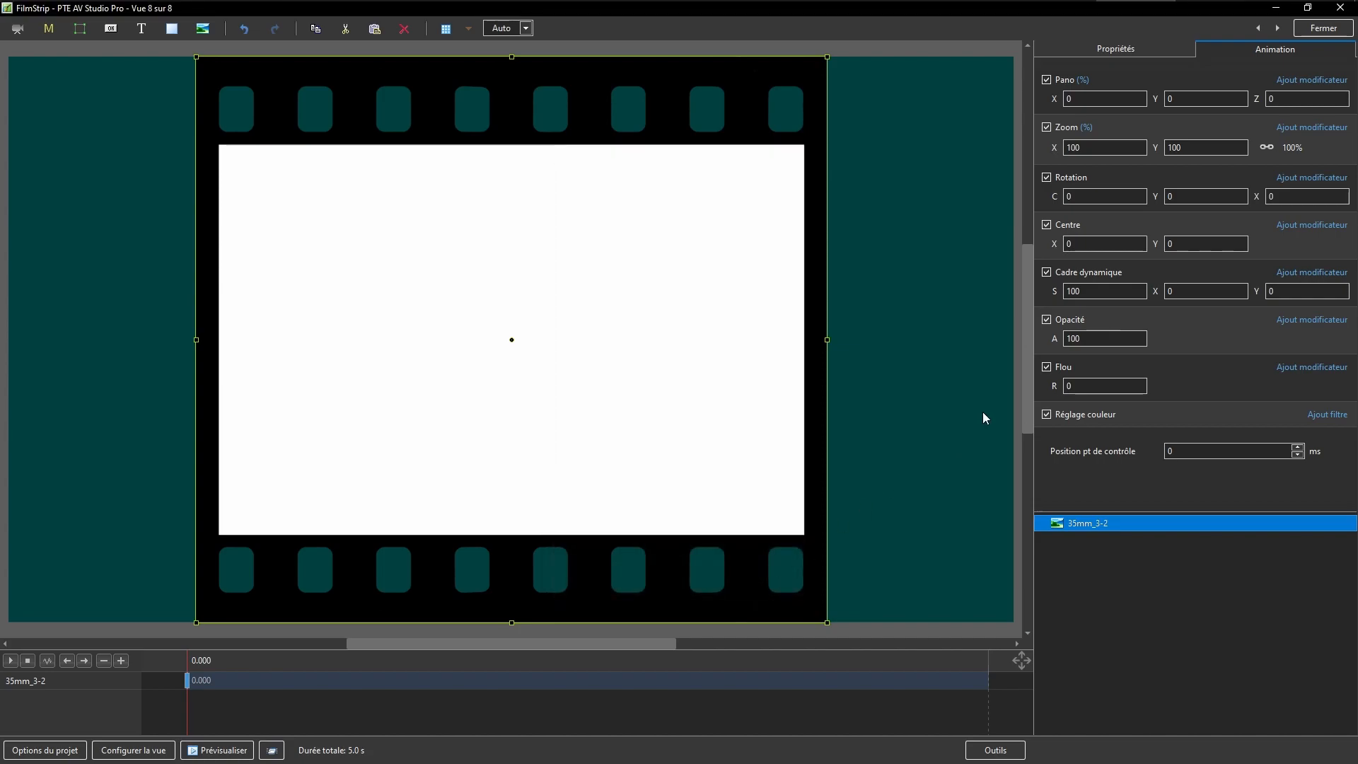
Try the film frame's zoom at its original size and at 200%, and return it to 100%
right_click(1059, 148)
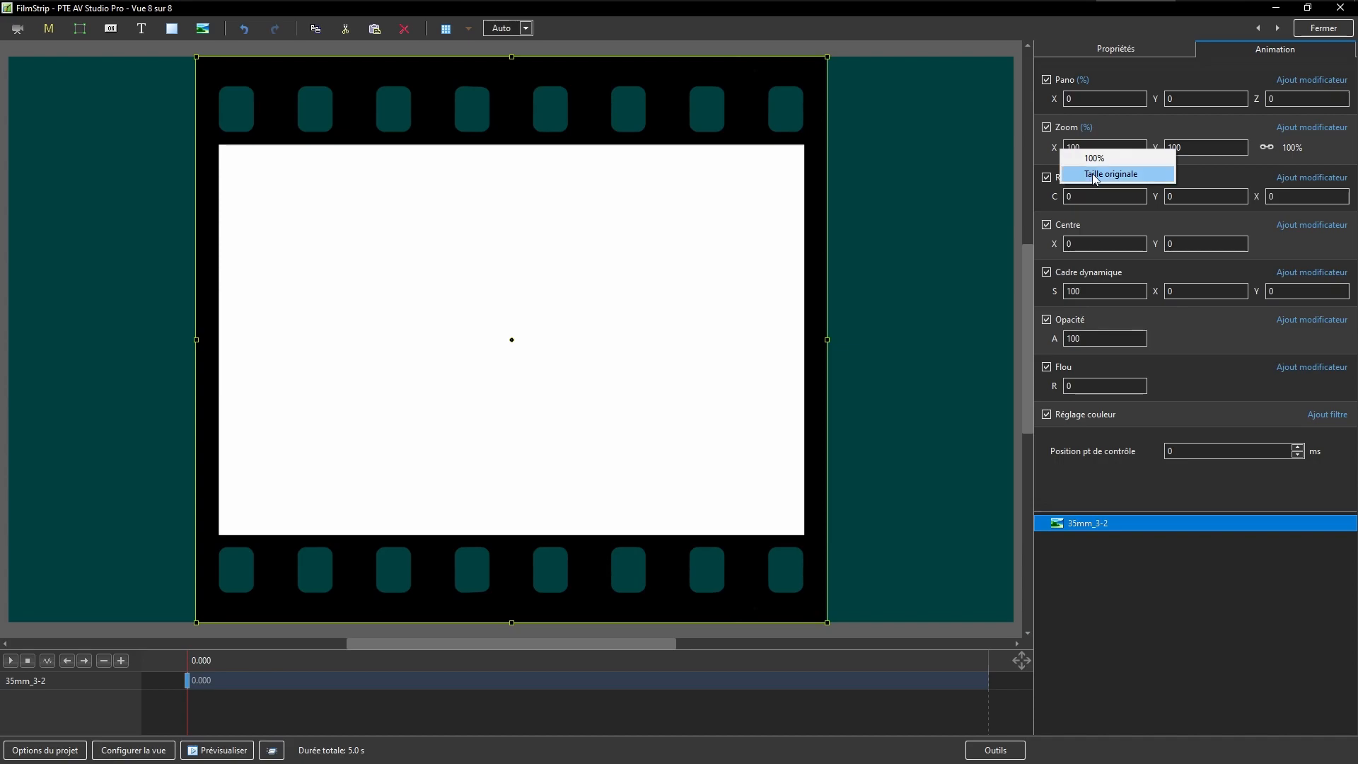
left_click(1094, 175)
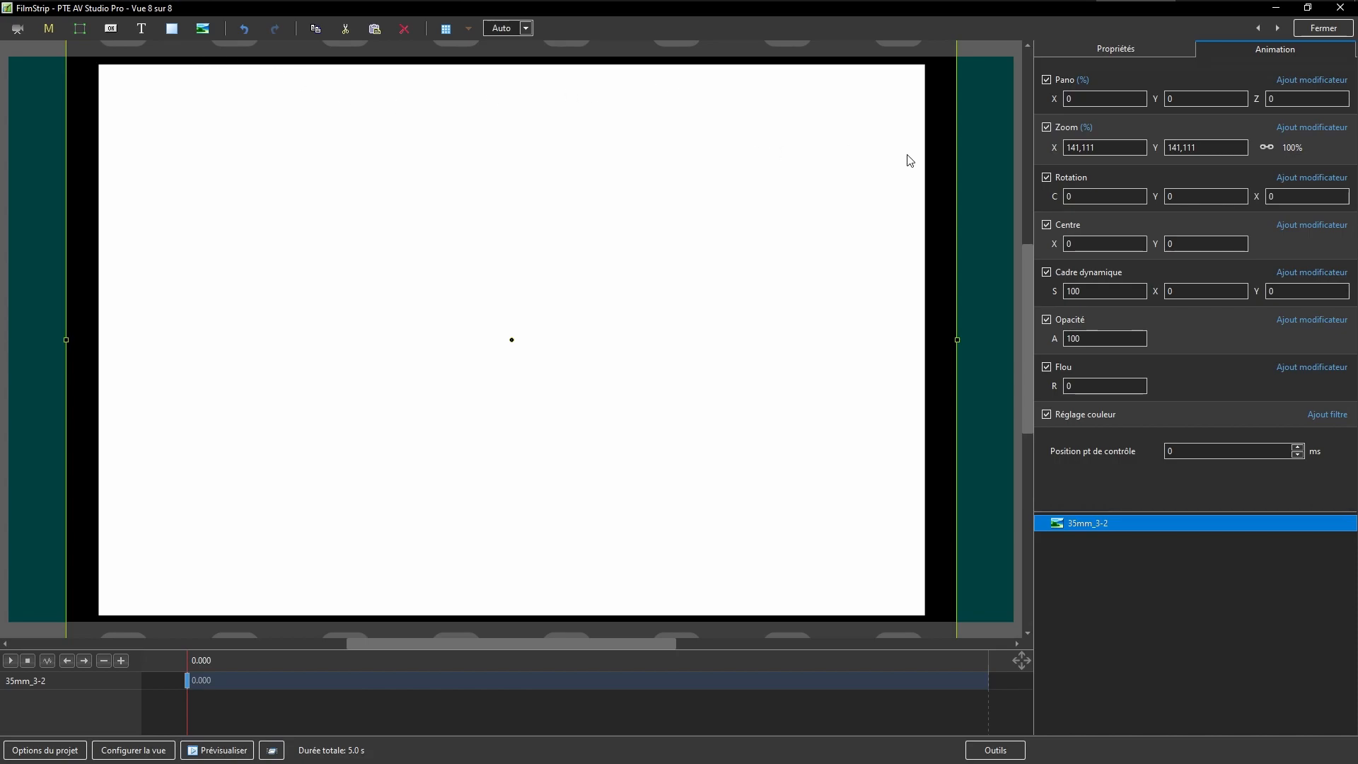
left_click(1112, 147)
double_click(1112, 146)
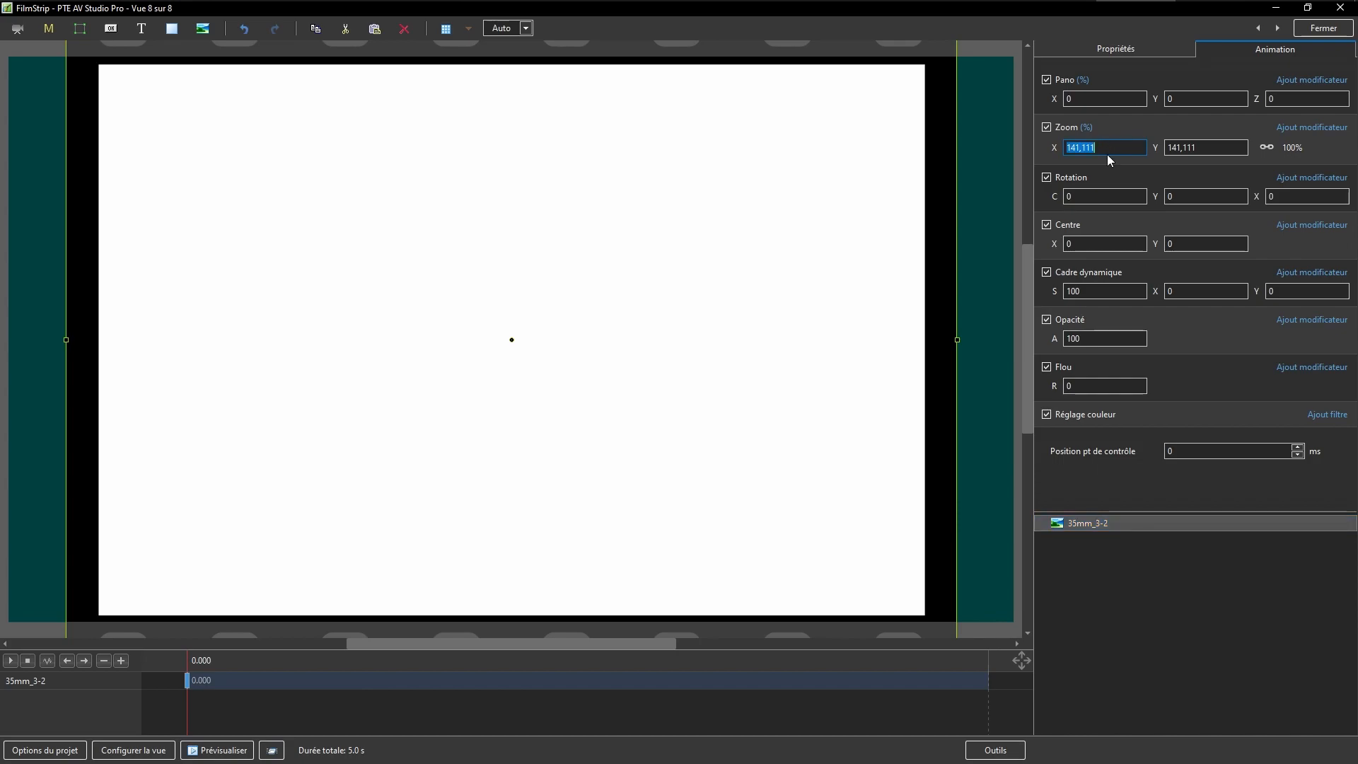
type("200")
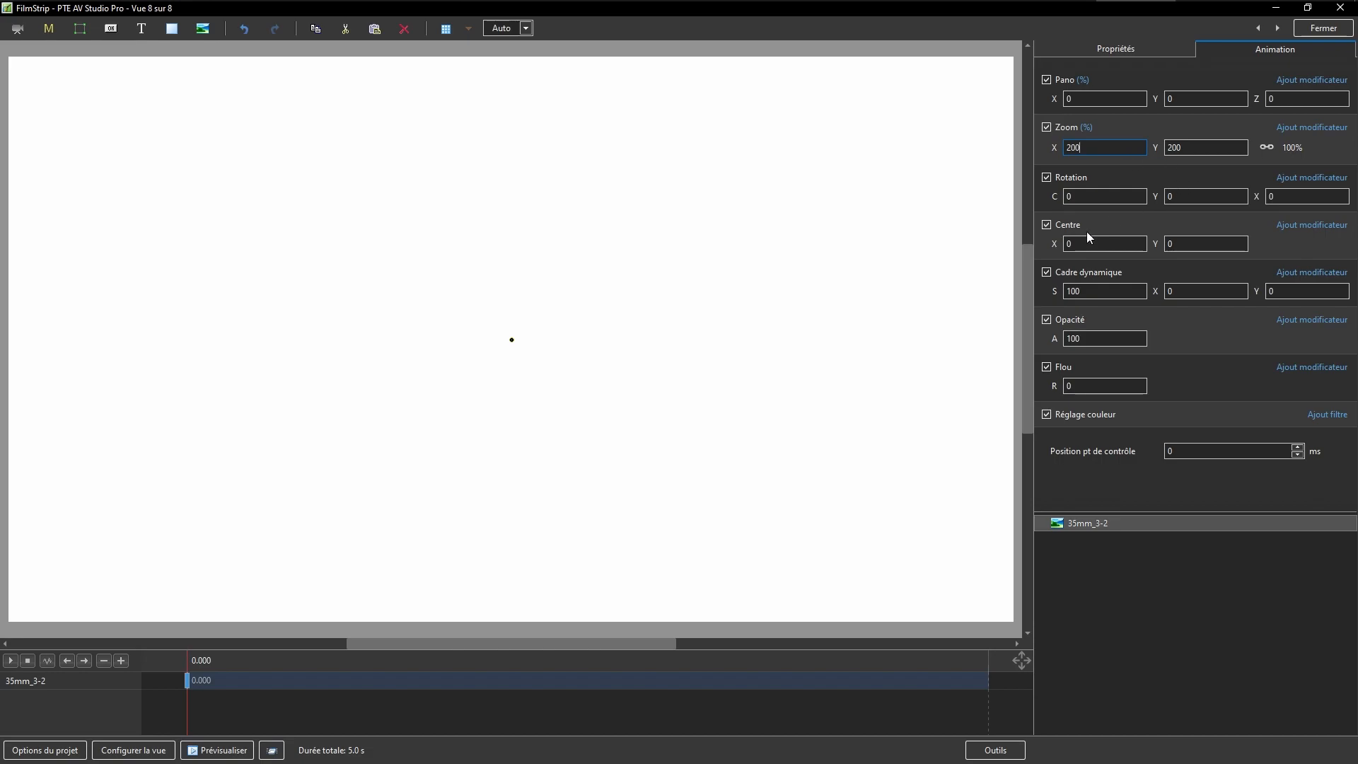
left_click(1071, 148)
key("BackSpace")
type("1")
key("Return")
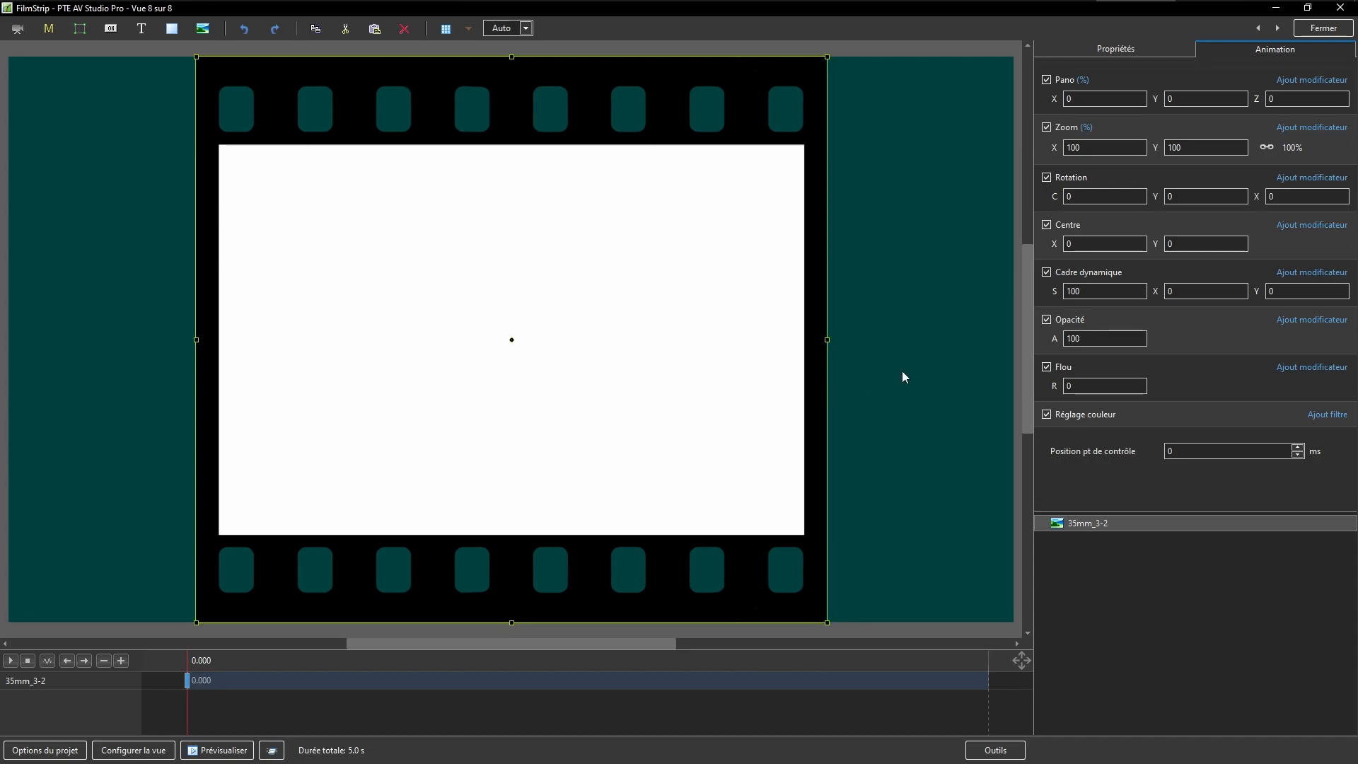
Set the film frame's centre X to -100 and its pan X to -60
left_click(1054, 244)
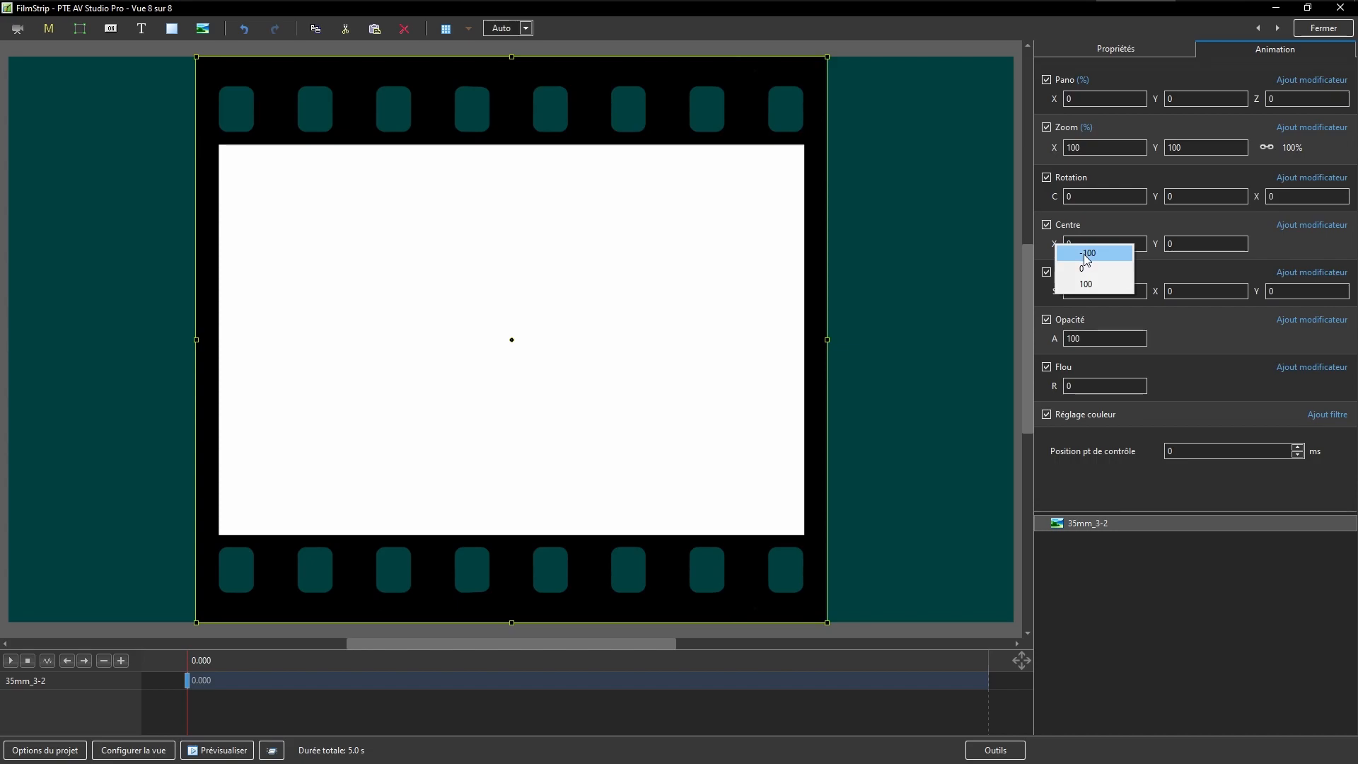
left_click(1087, 254)
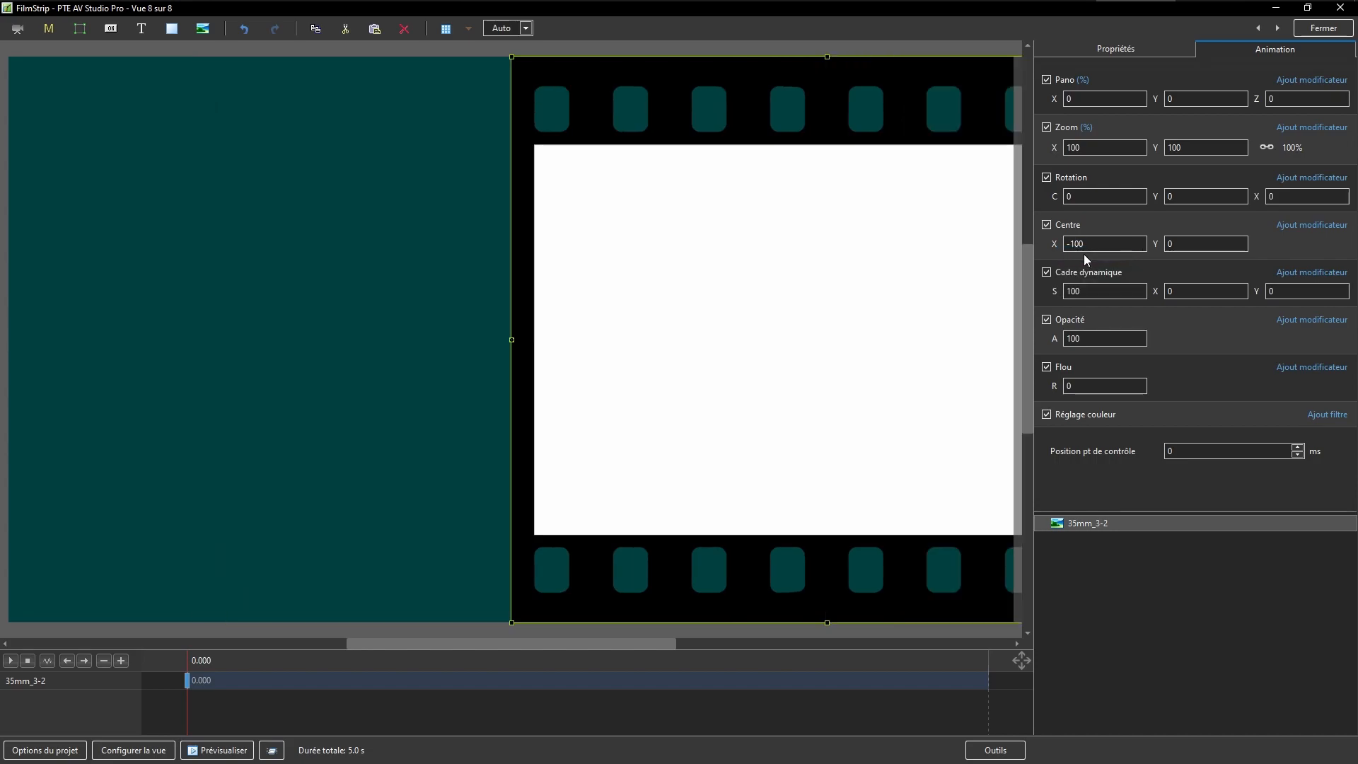
left_click(1075, 100)
double_click(1074, 100)
type("-60")
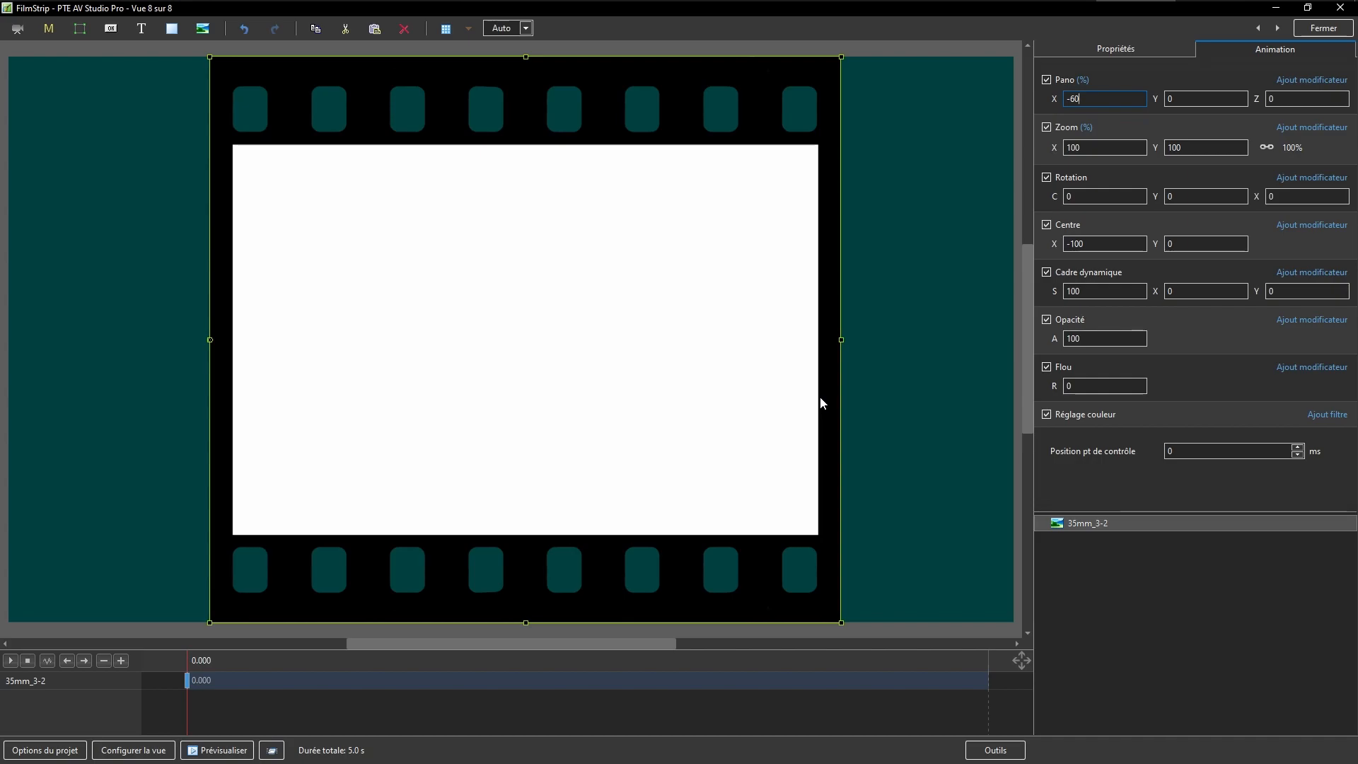
Add the tulip photo 170509_145507.jpg as a child of the film frame and set its pan X to 100
left_click(203, 32)
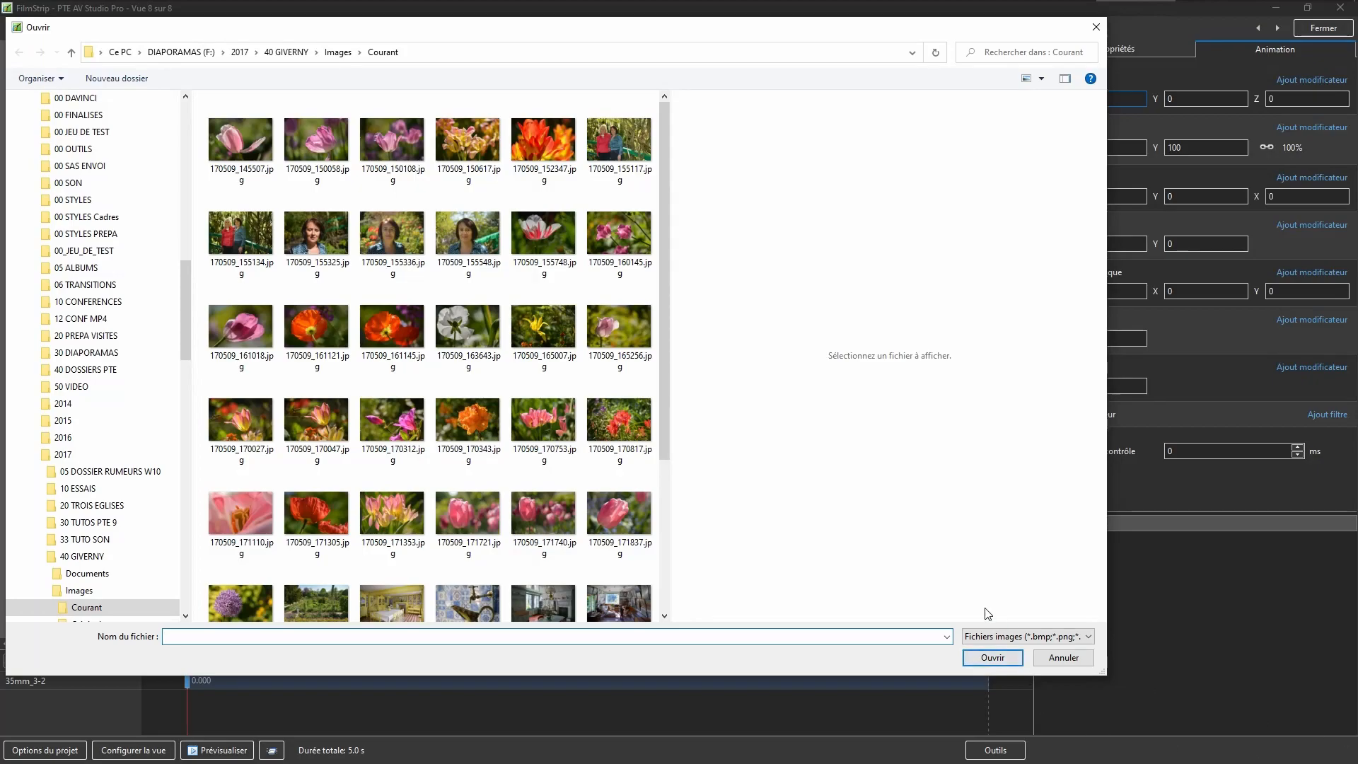
left_click(240, 132)
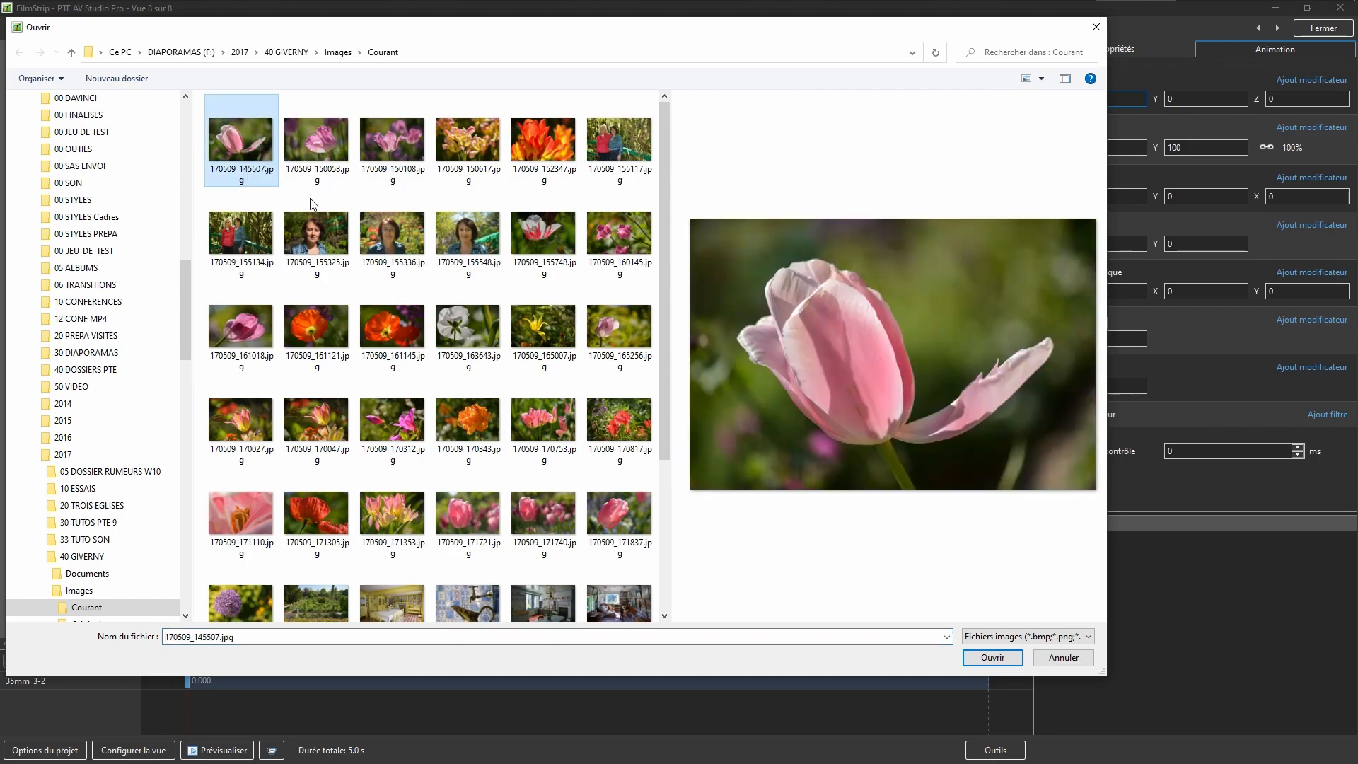
left_click(991, 658)
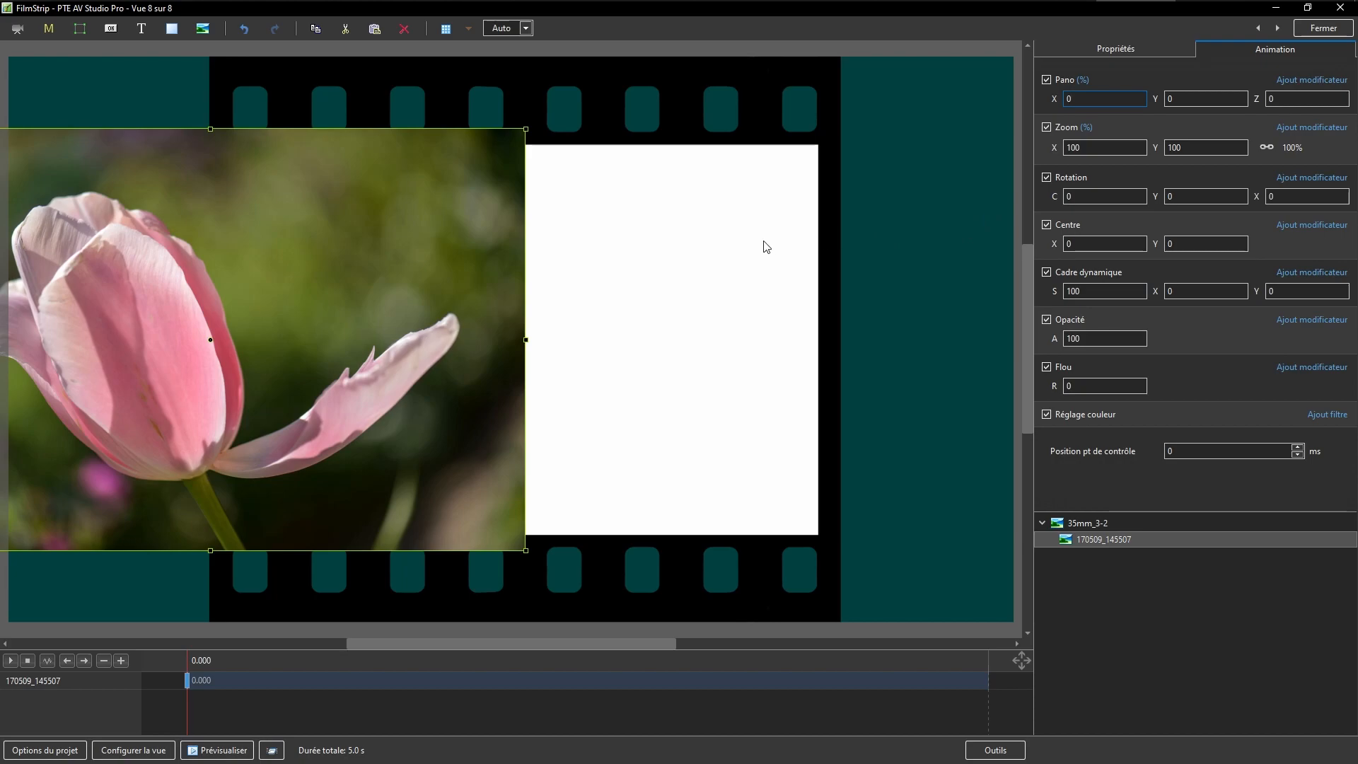
left_click_drag(1050, 97, 1120, 112)
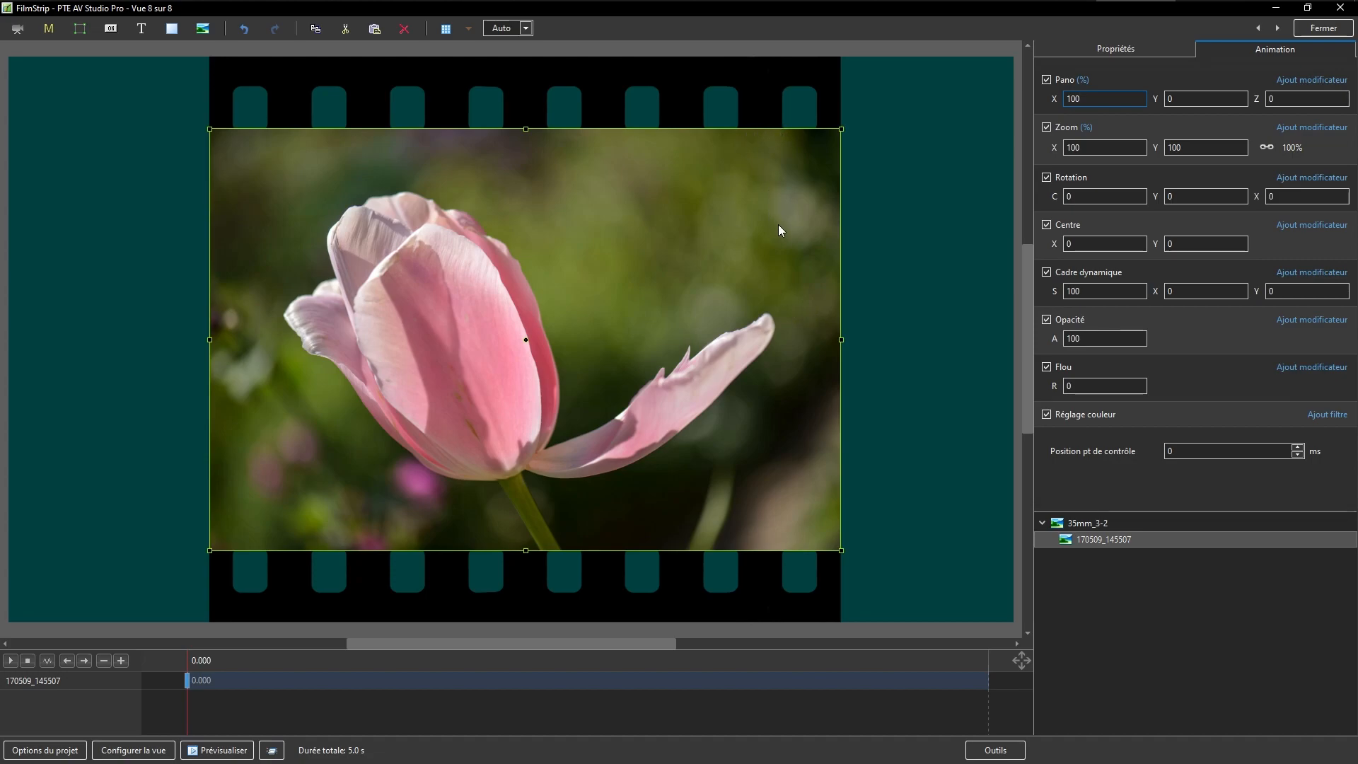
Enable aspect cropping on the tulip photo with a 3:2 ratio
left_click(1107, 48)
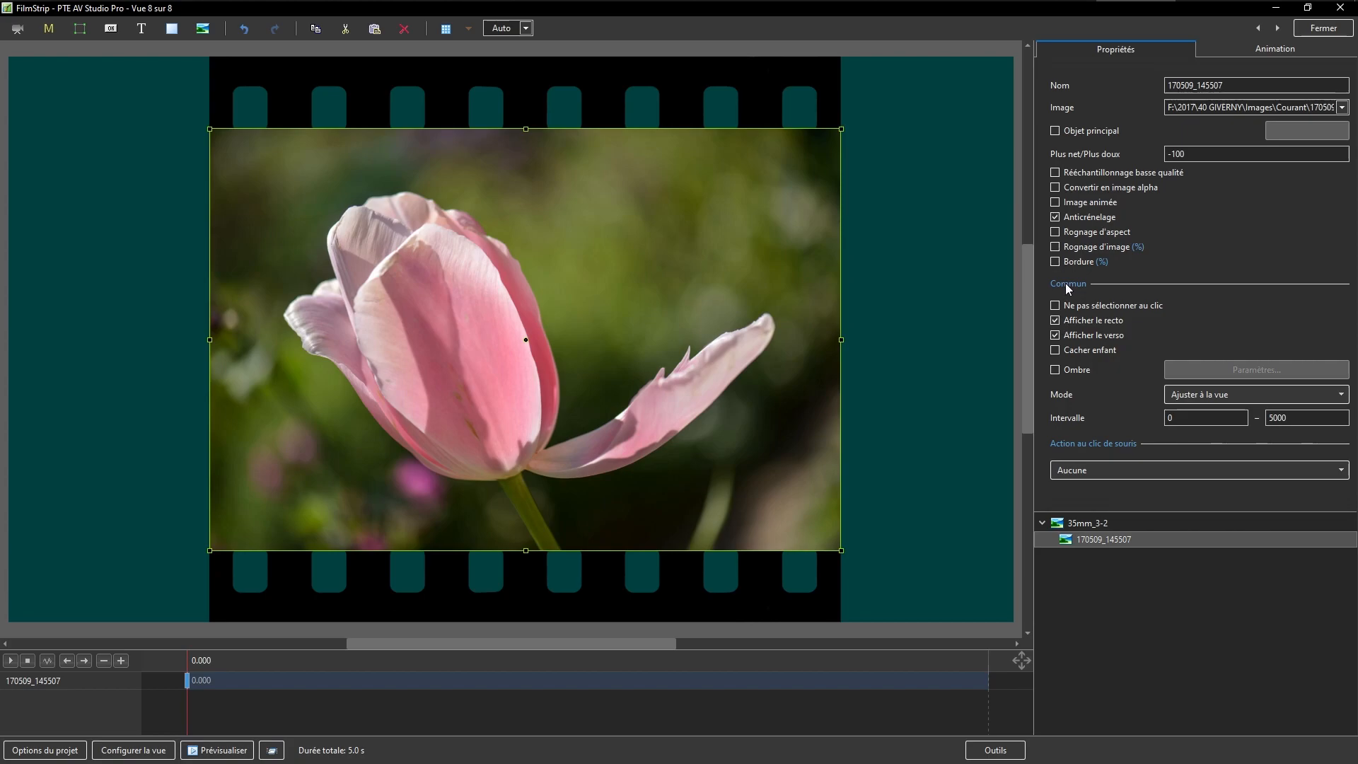
left_click(1056, 233)
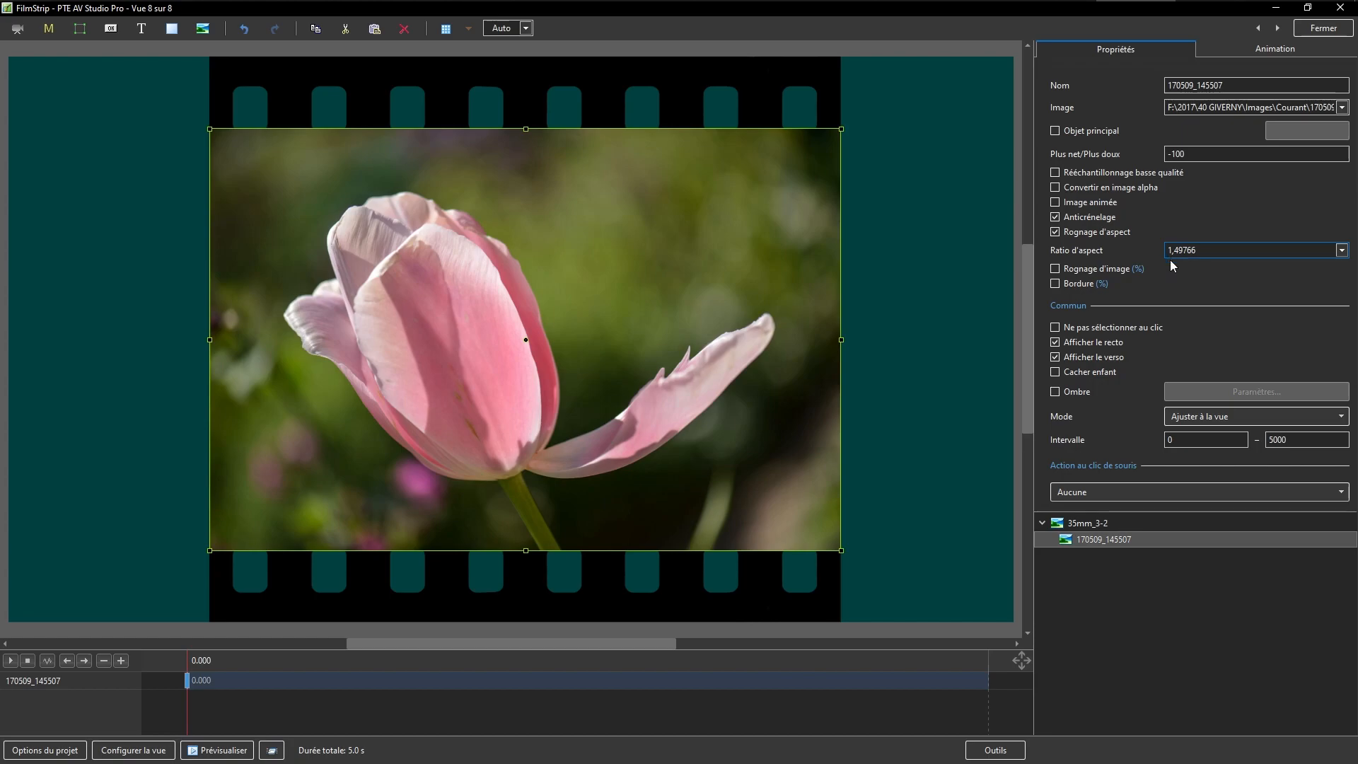
double_click(1208, 249)
type("1.5")
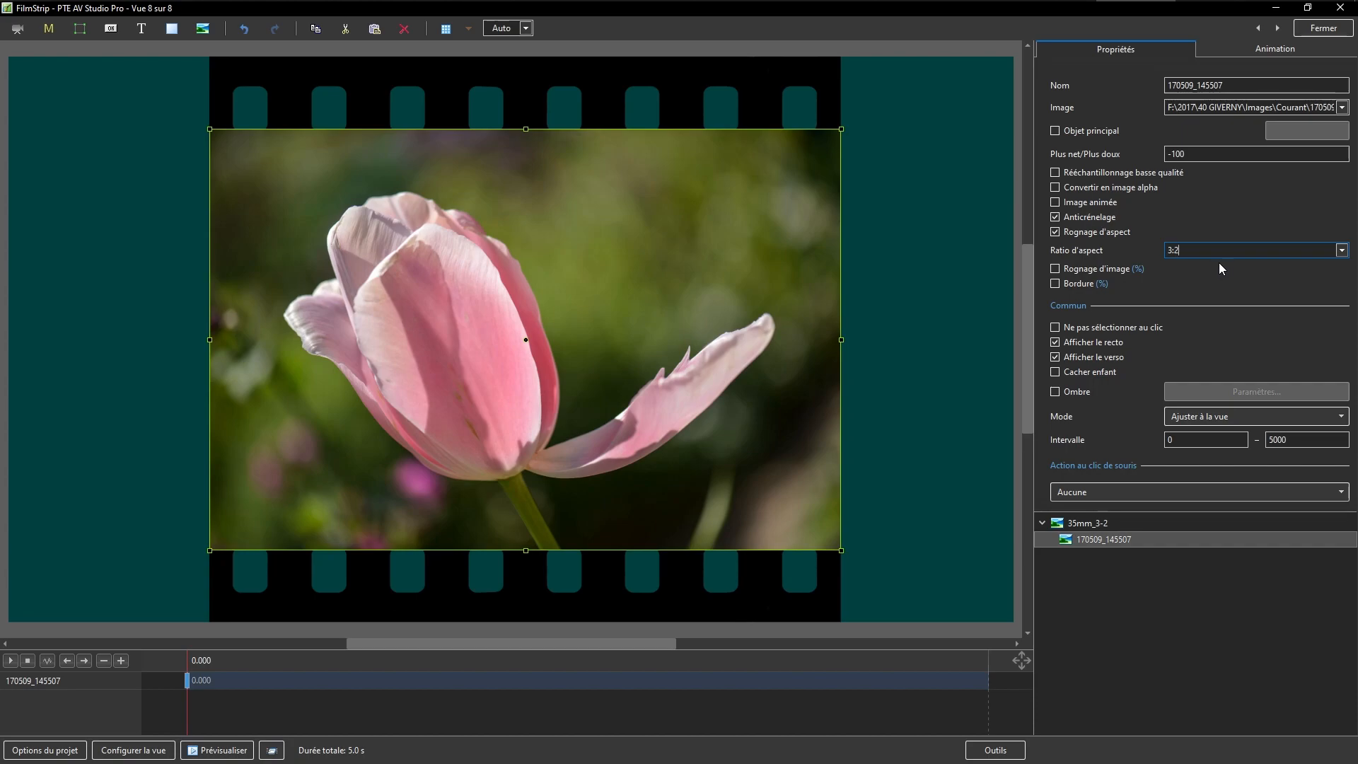
Mark the tulip photo as the main object and set its zoom to 93%
left_click(1056, 131)
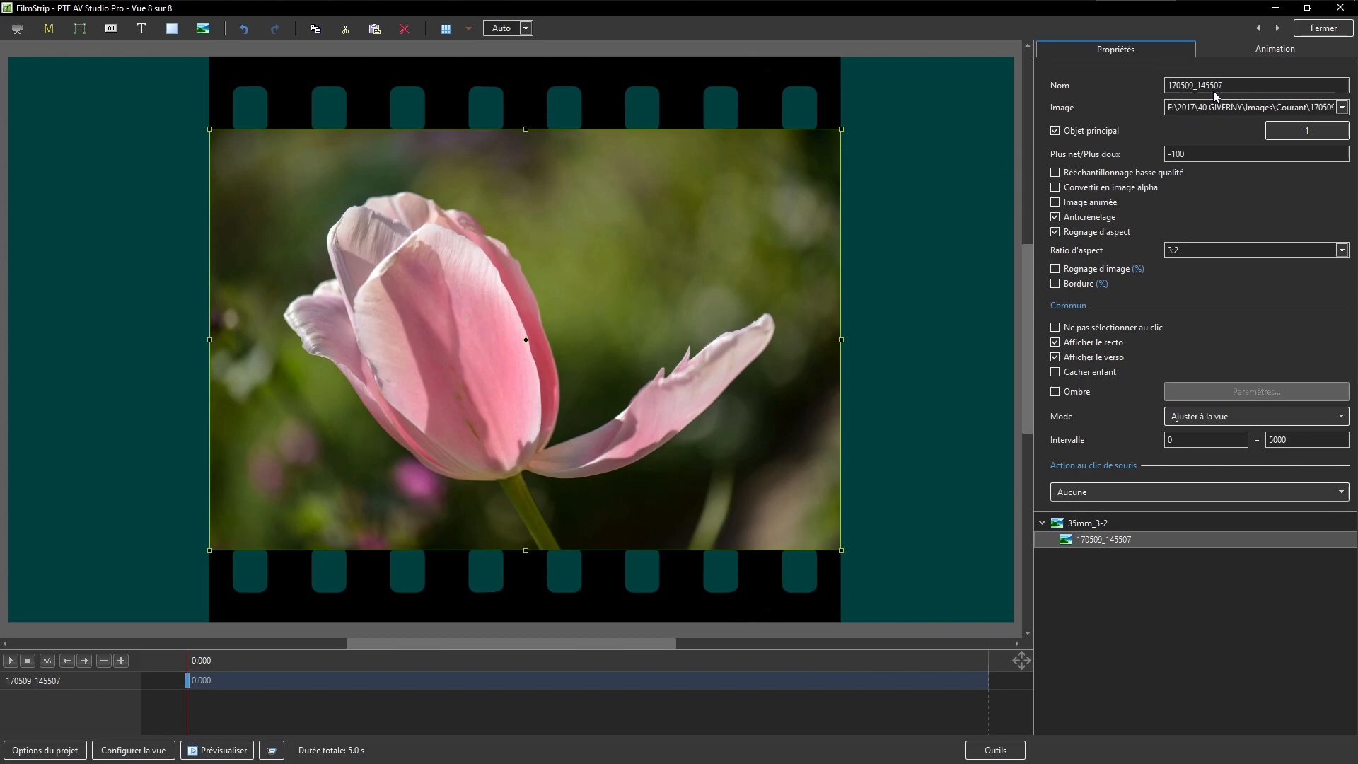
left_click(1261, 49)
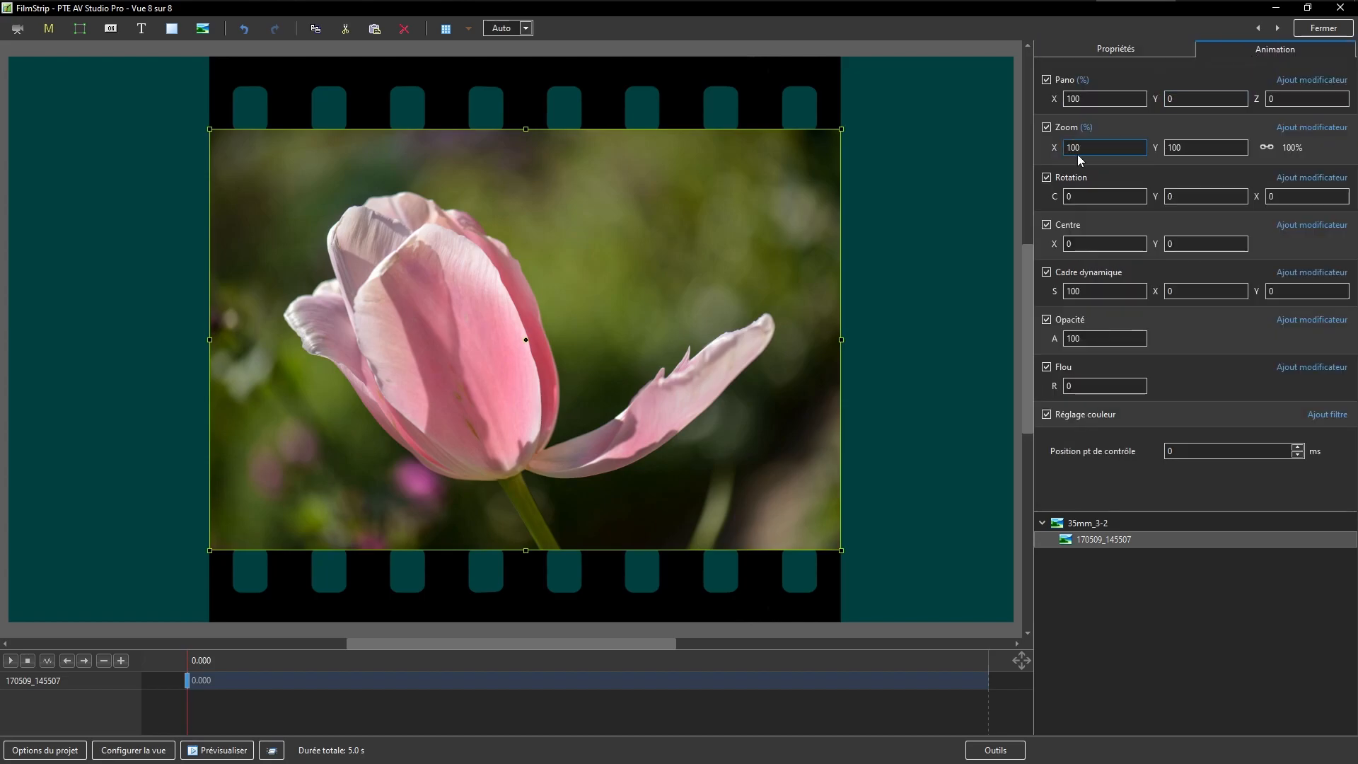
left_click_drag(1058, 145, 1053, 149)
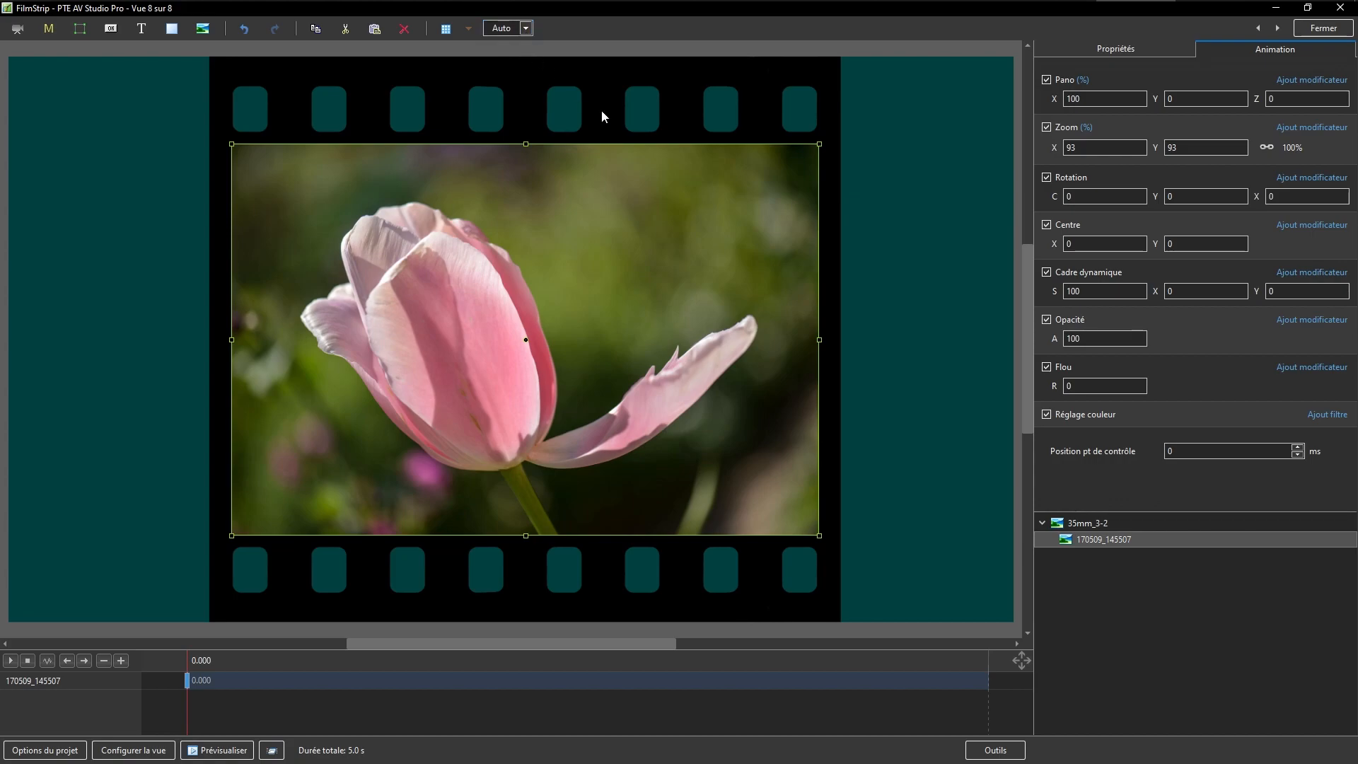
Check the photo's corners against the frame opening at 500% view with opacity at 50, and restore Auto view and opacity 100
left_click(527, 29)
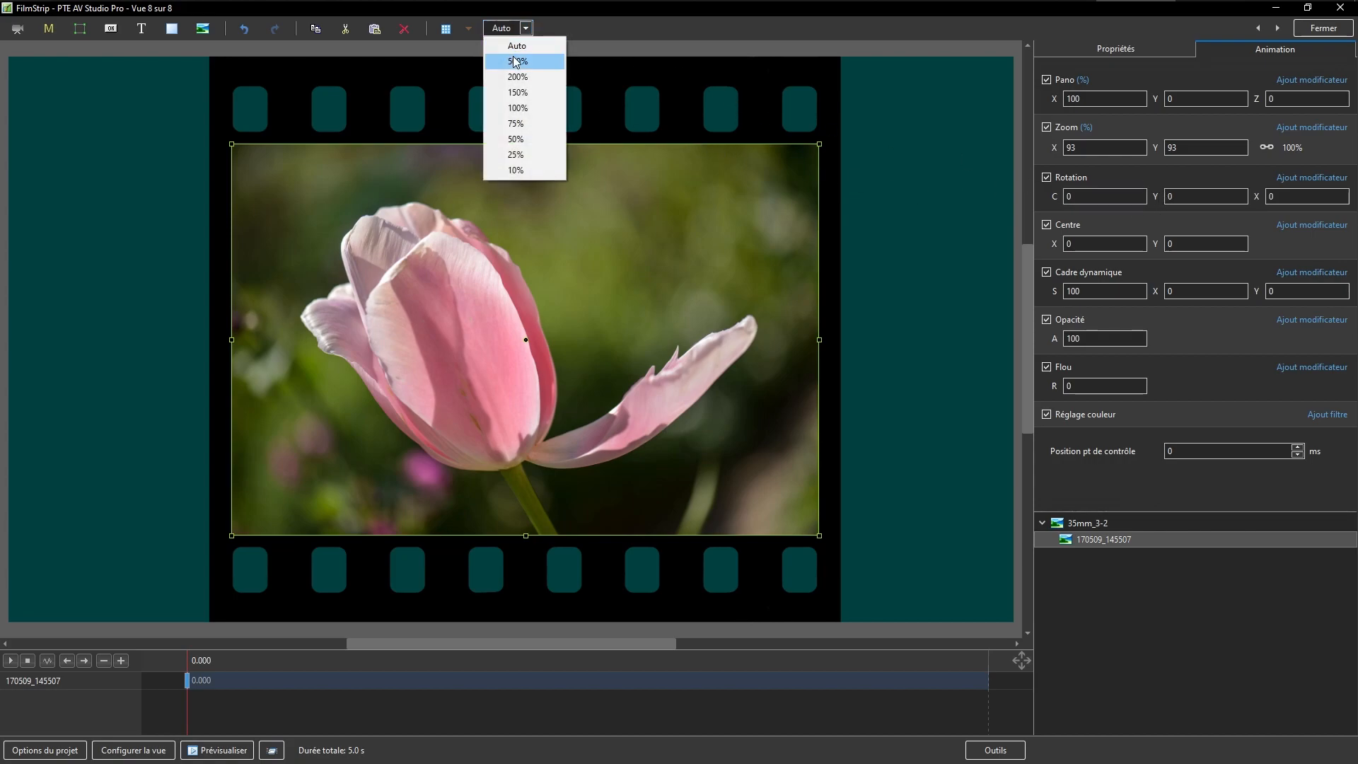
left_click(516, 63)
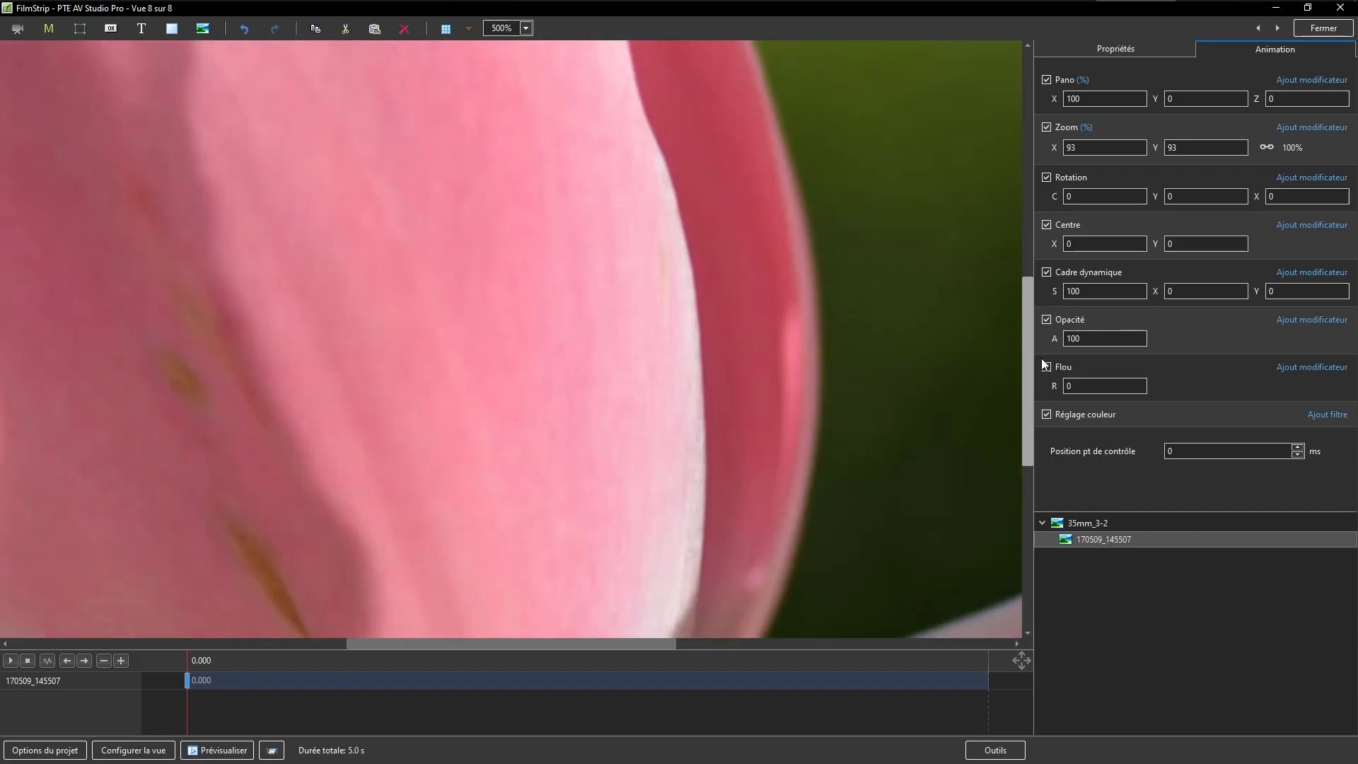
left_click_drag(1042, 359, 1027, 429)
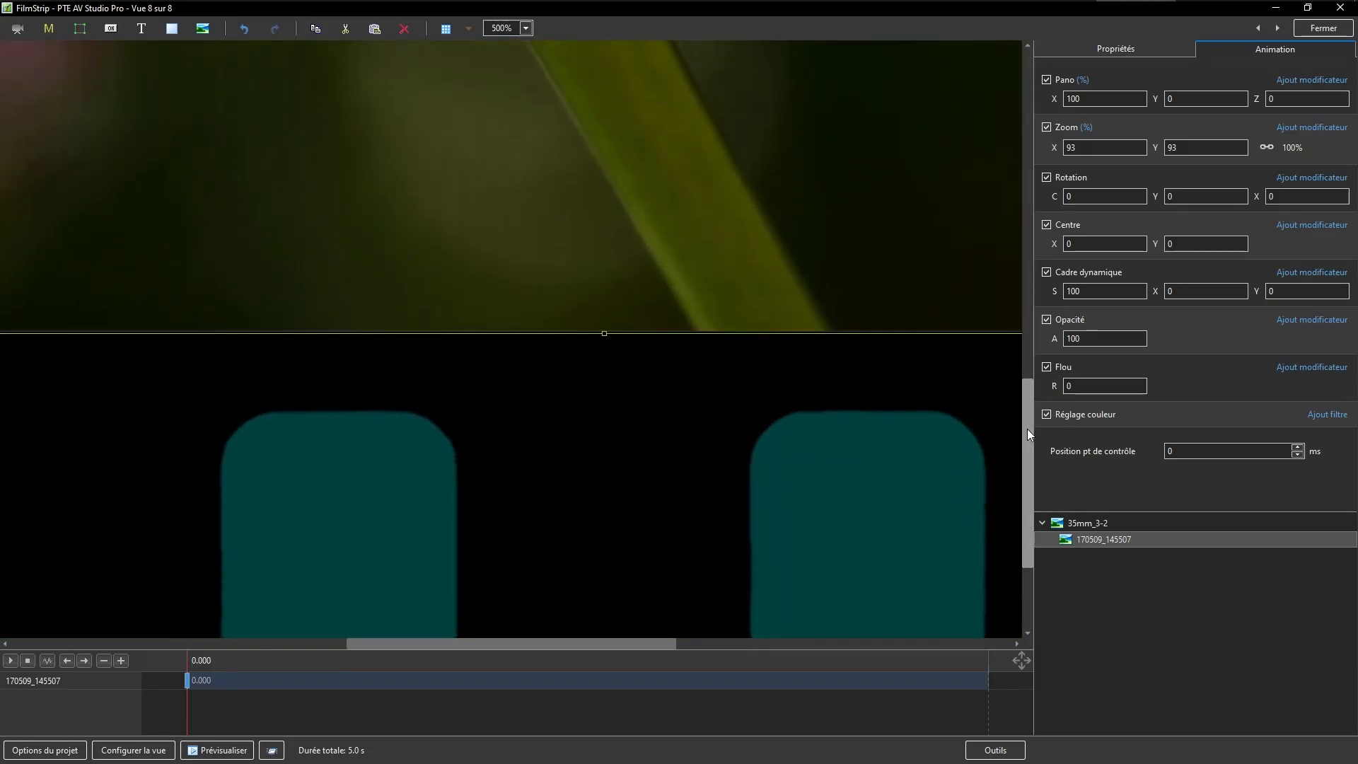
left_click_drag(565, 643, 754, 665)
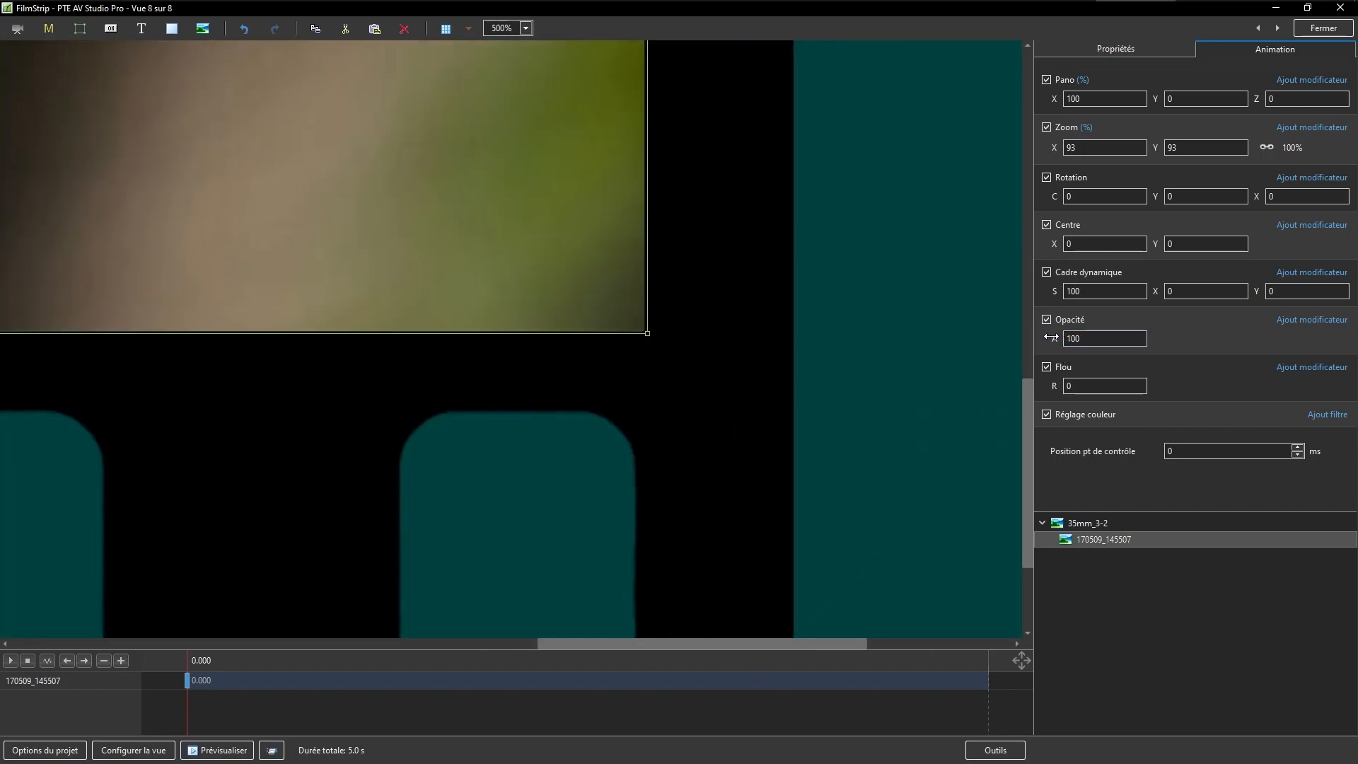
left_click_drag(1055, 339, 1017, 361)
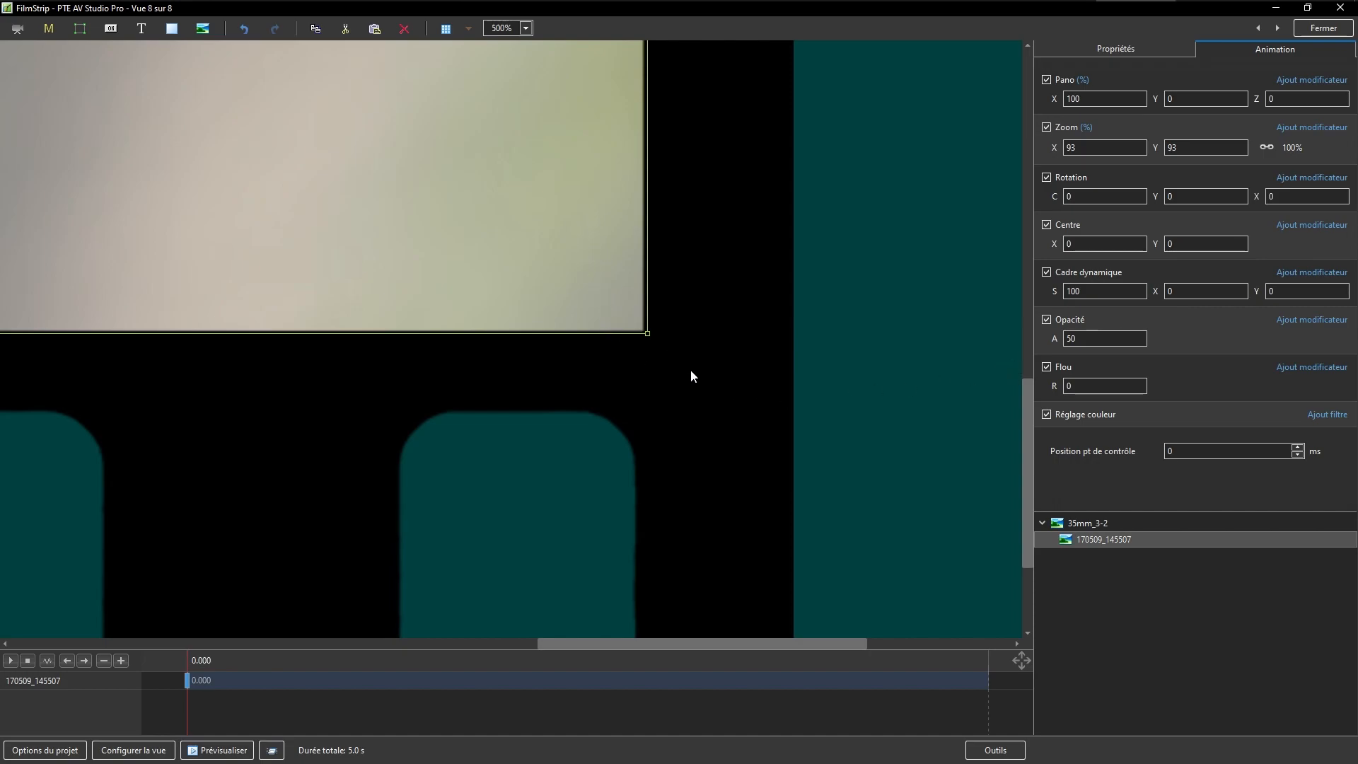
left_click_drag(1022, 509, 1025, 244)
left_click_drag(572, 644, 234, 673)
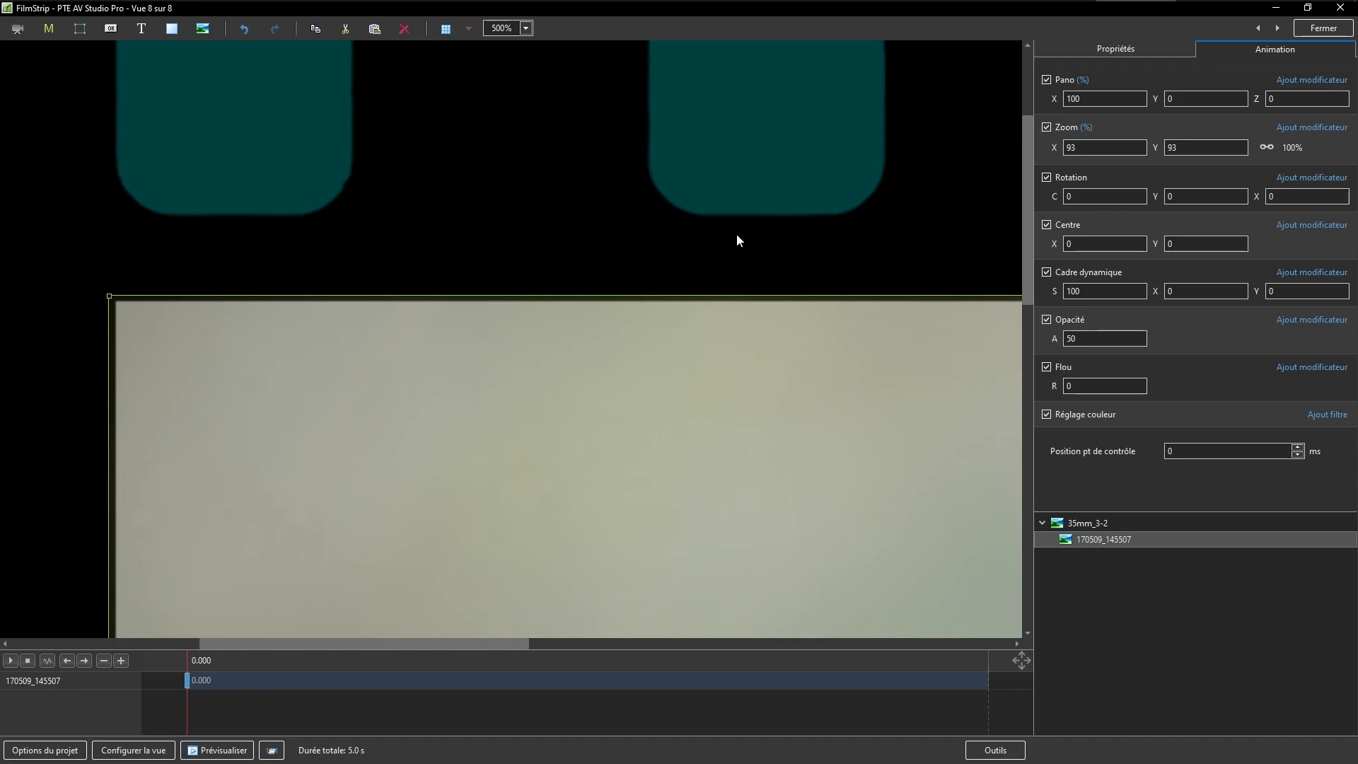
left_click(526, 29)
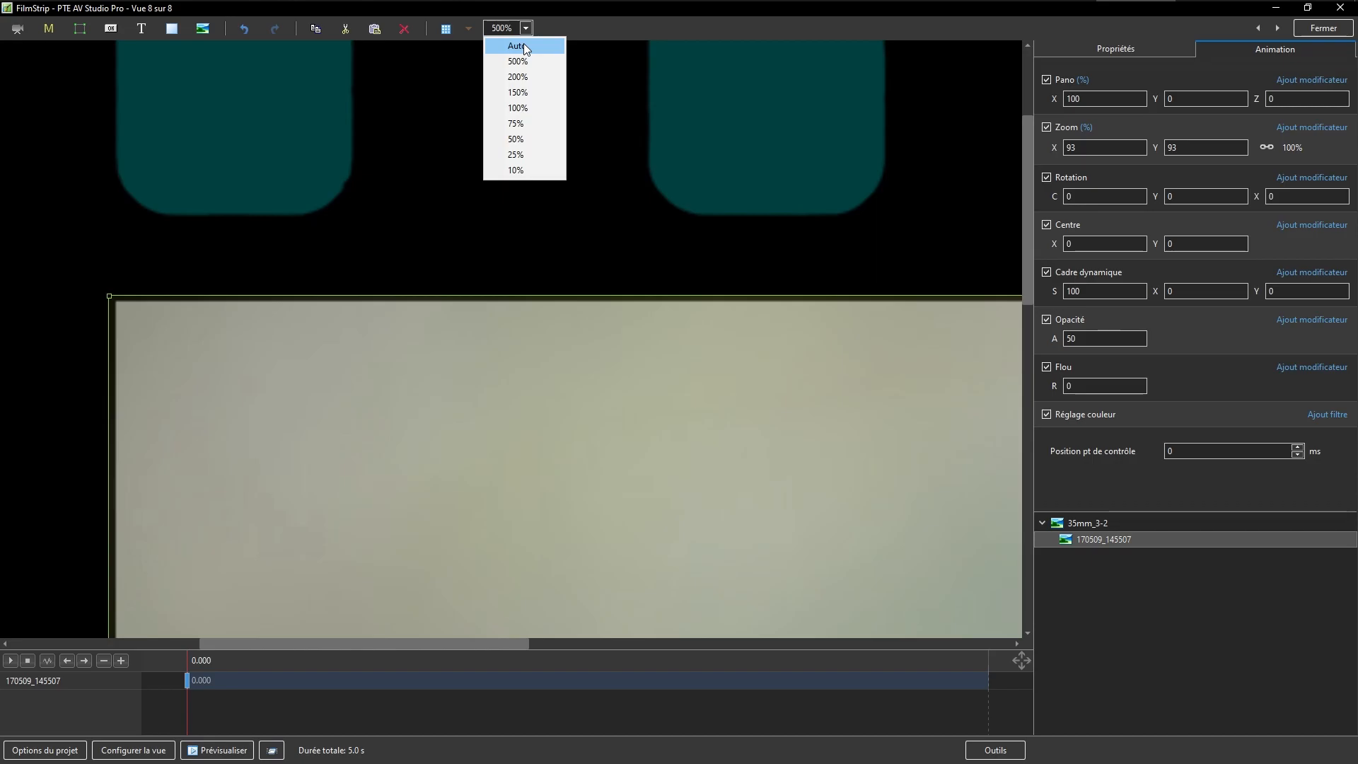
left_click(525, 47)
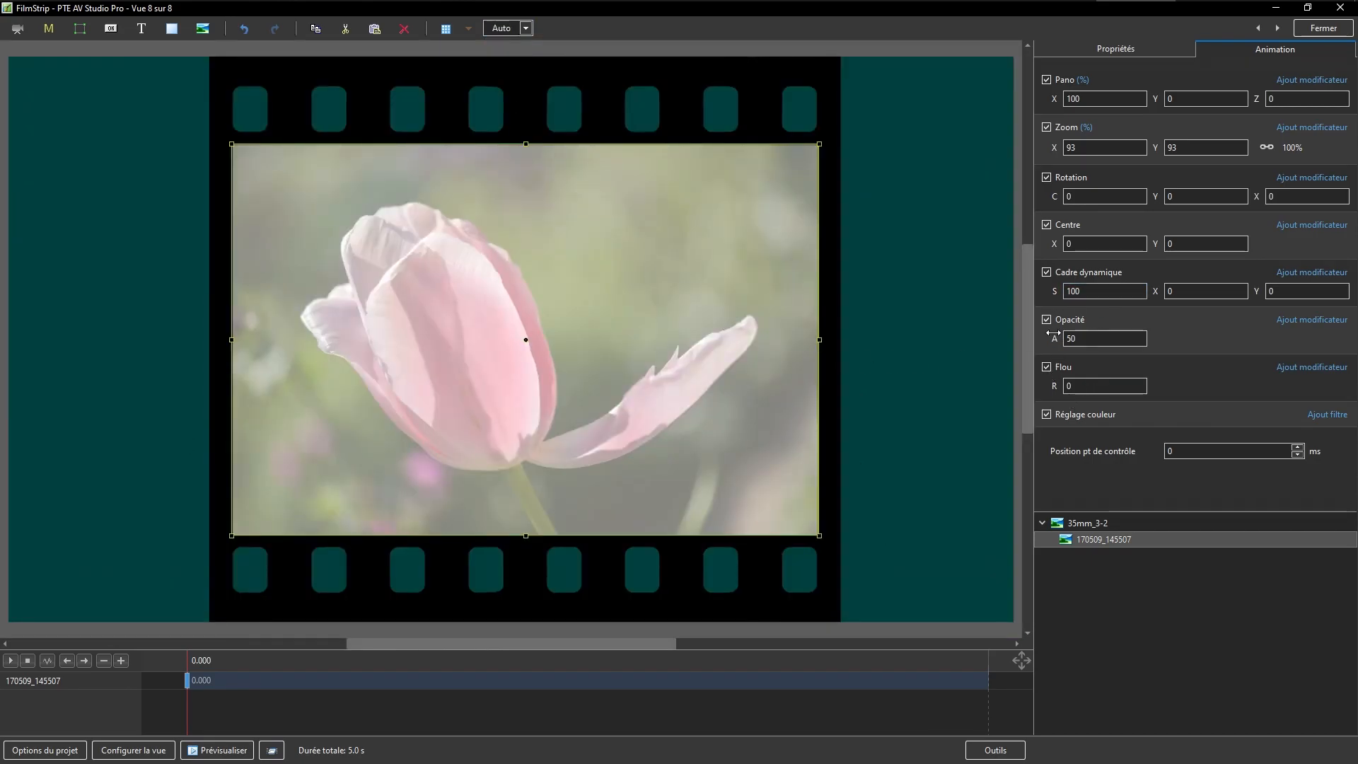
left_click_drag(1053, 333, 1330, 313)
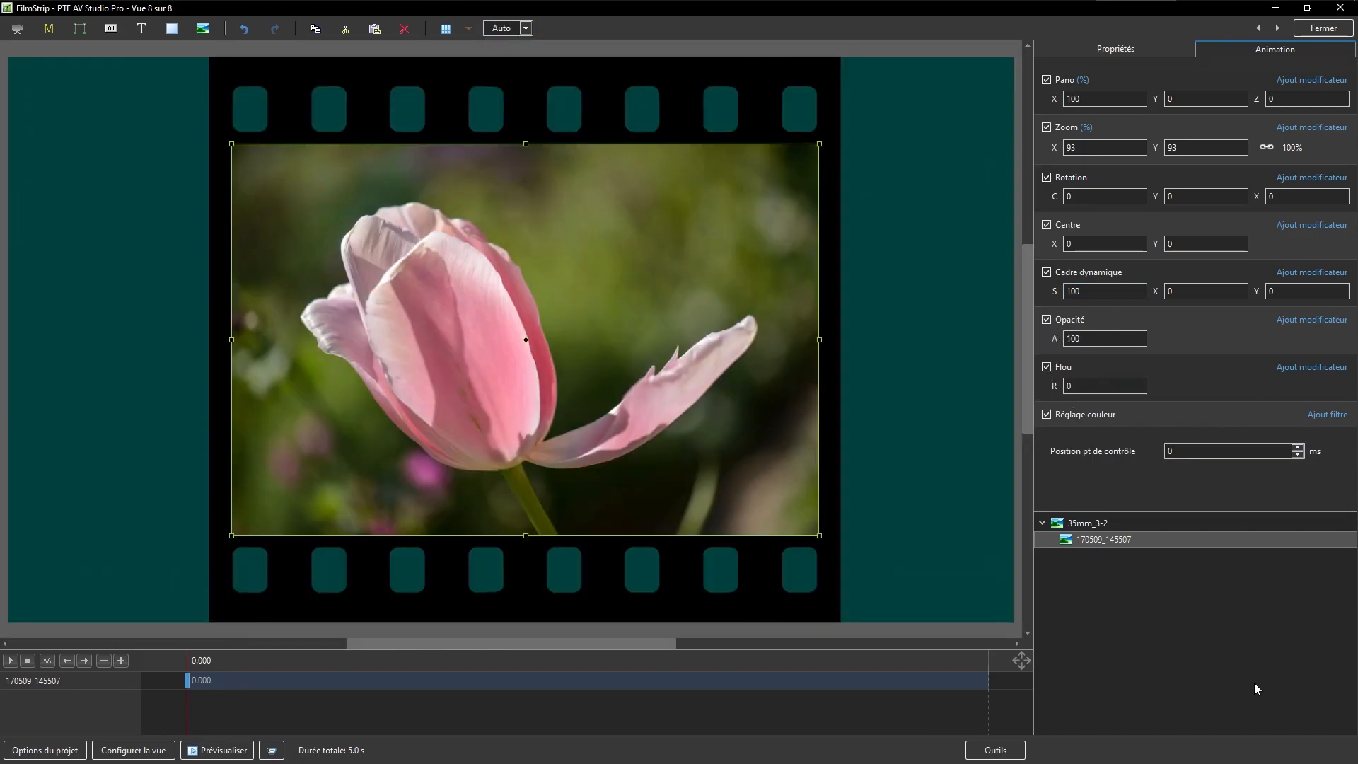
left_click(1121, 701)
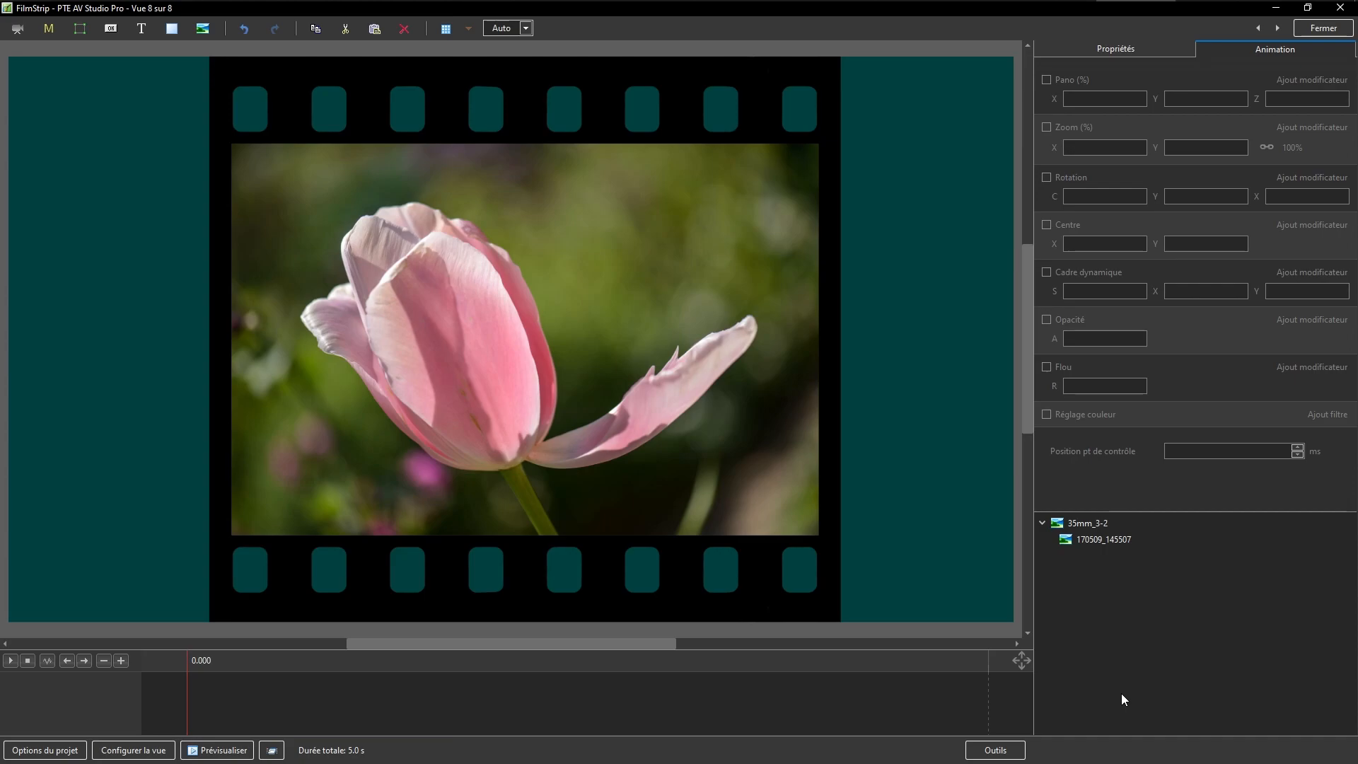
Set the 35mm_3-2 film frame's zoom to 25%
left_click(1079, 525)
double_click(1086, 147)
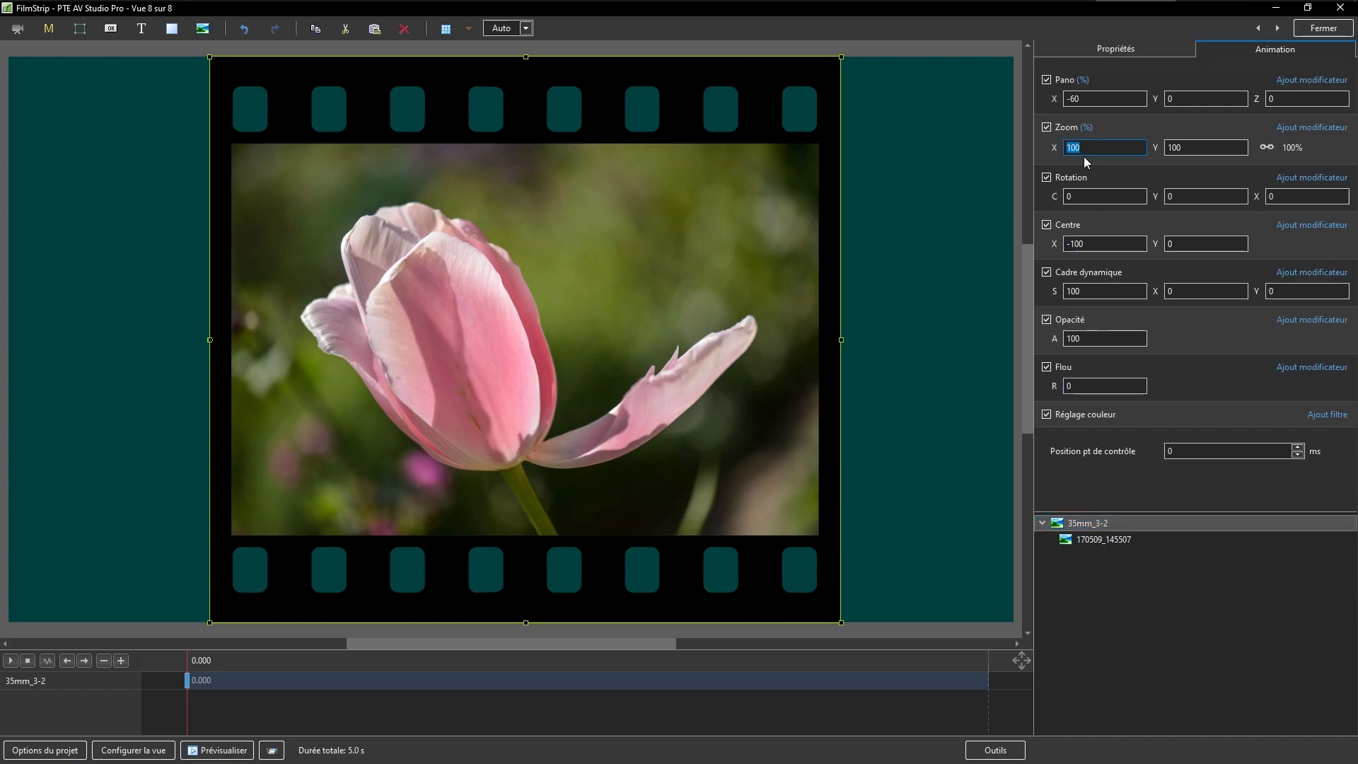
type("25")
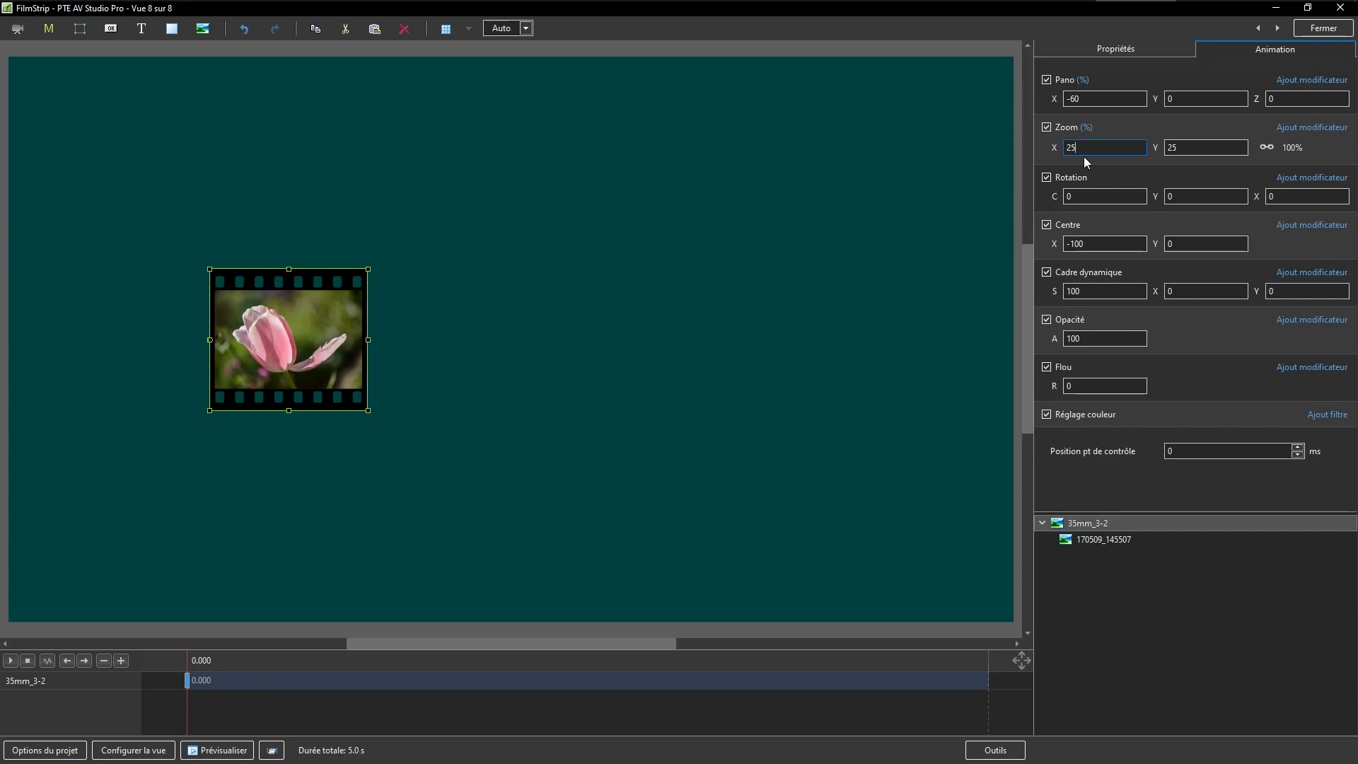
Copy the film frame with its photo, paste it as a child of the original frame and set the copy's zoom to 100%
left_click(1086, 526)
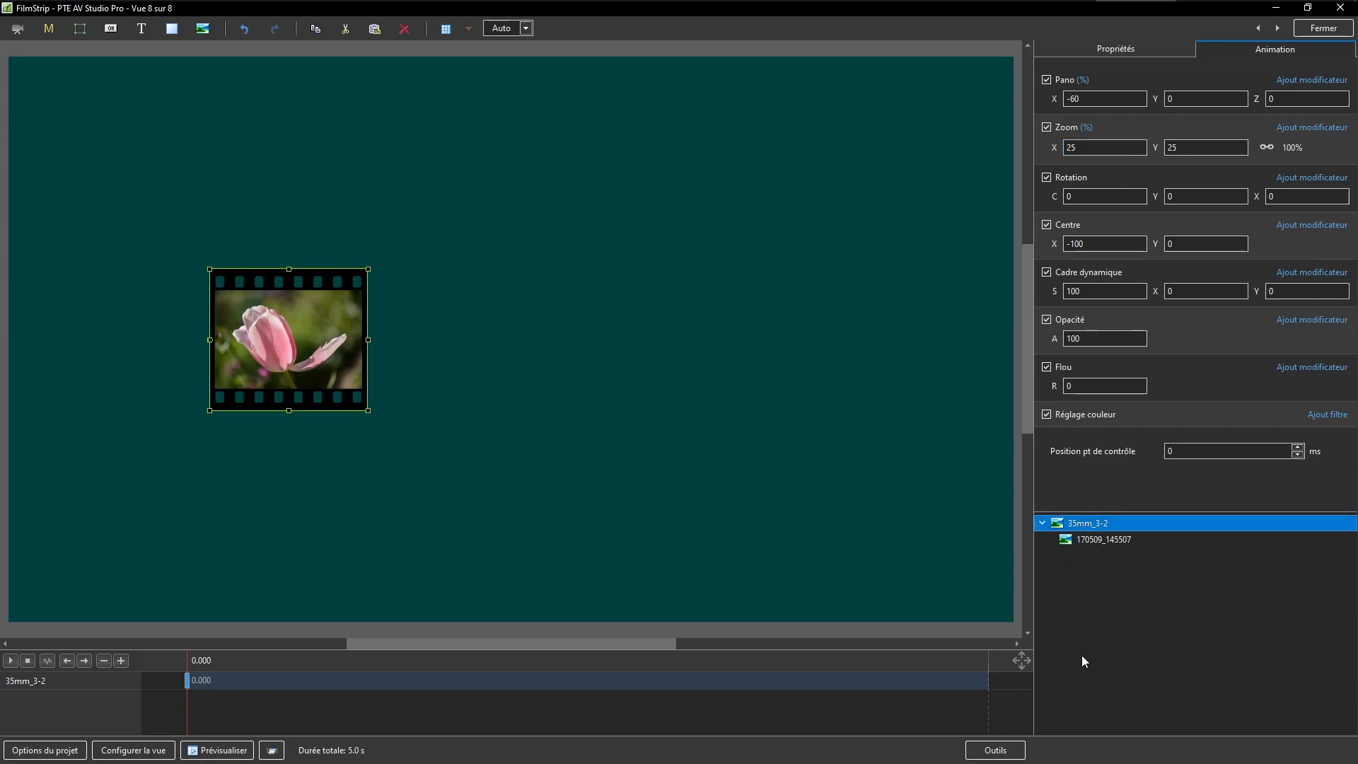
key("ctrl")
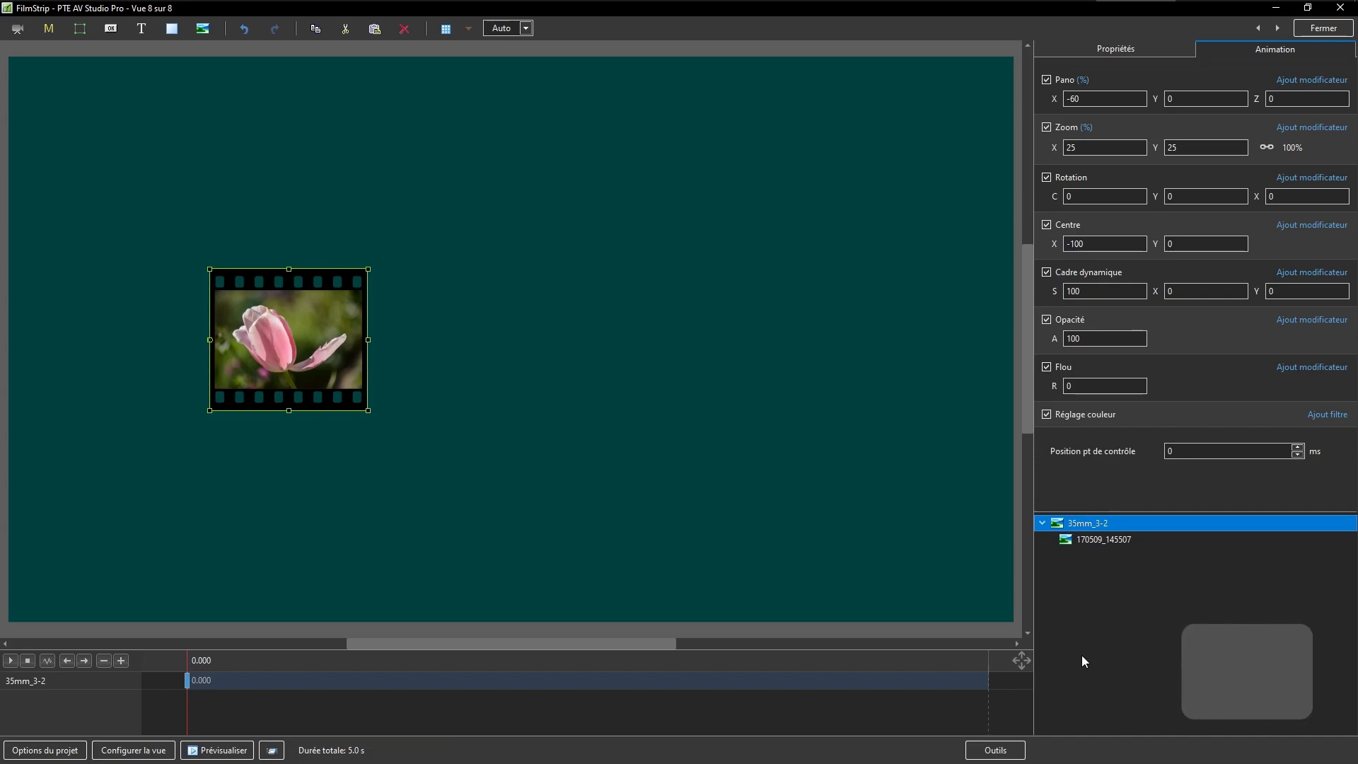
key("ctrl+v")
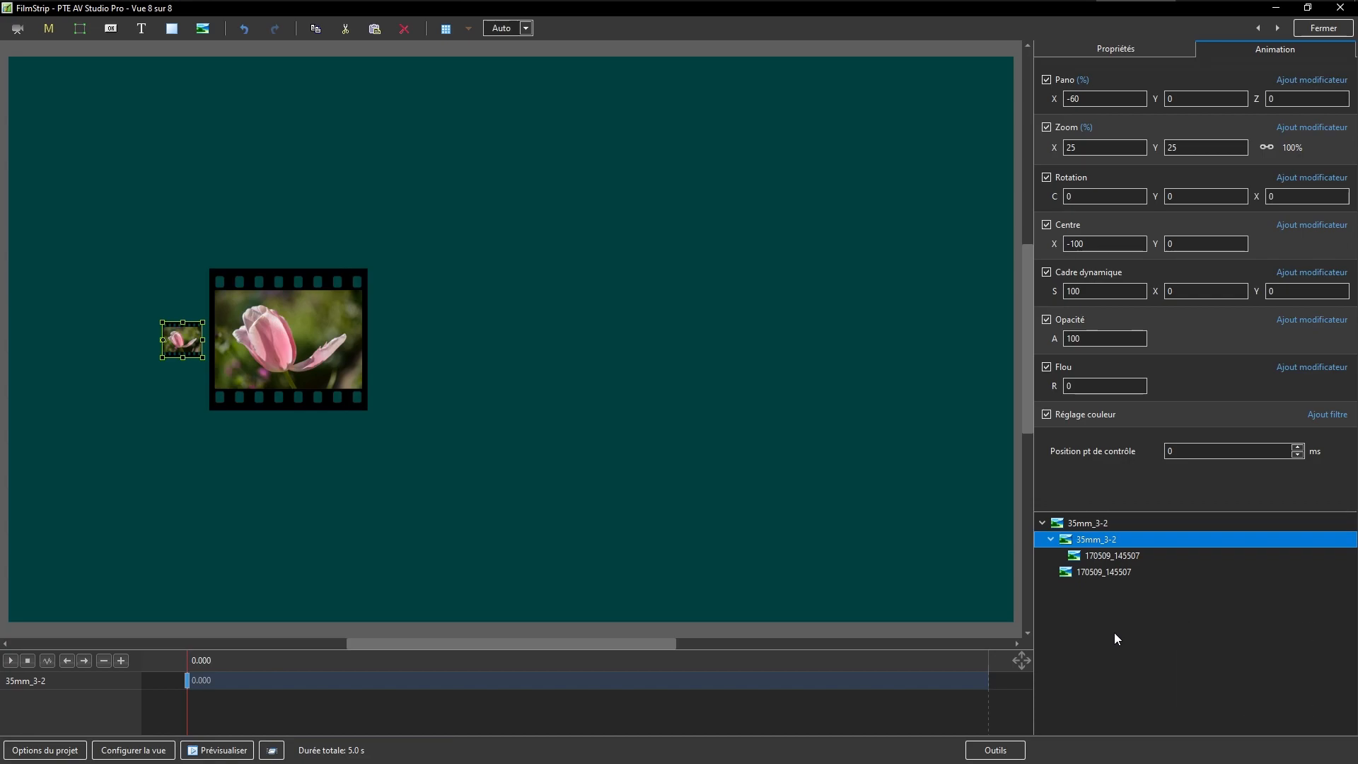
double_click(1054, 149)
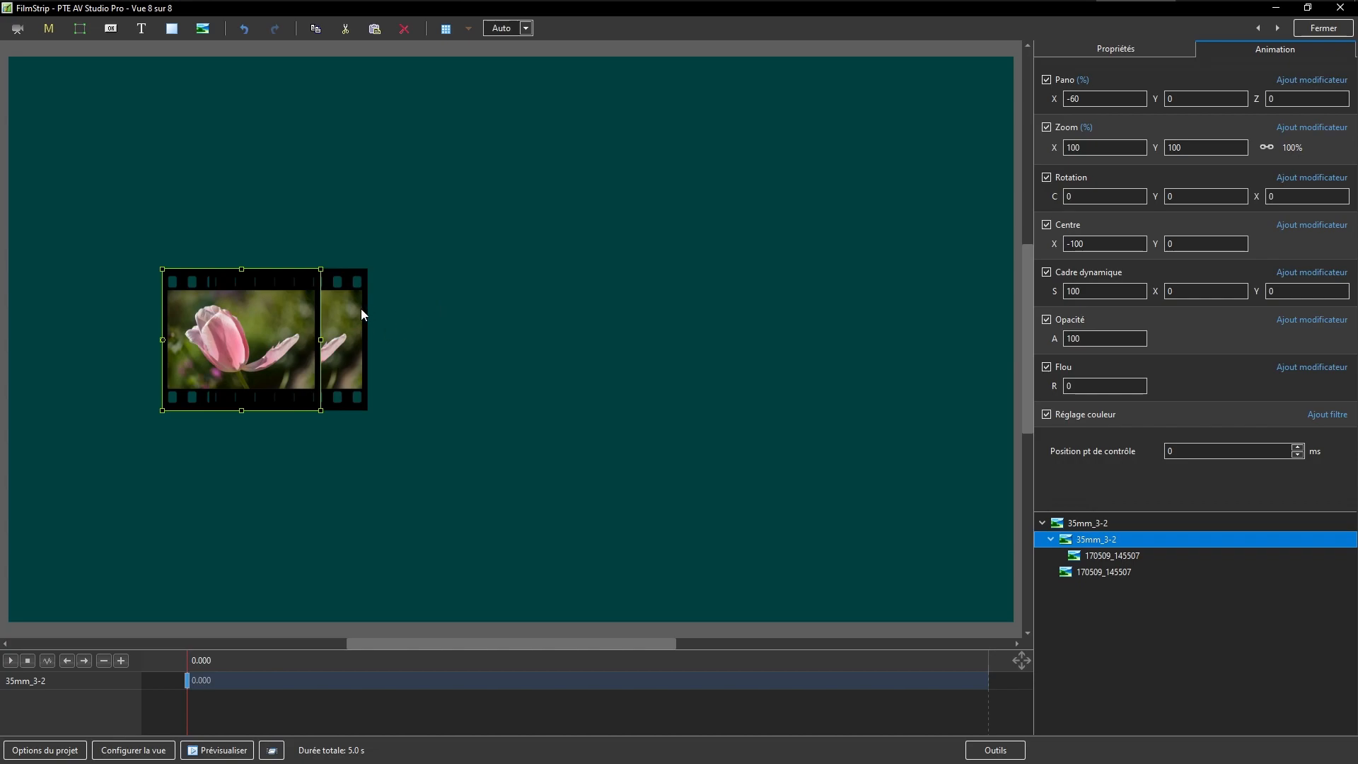
Place the copied frame directly beside the original by setting its pan X to 200
left_click_drag(1104, 101, 1242, 117)
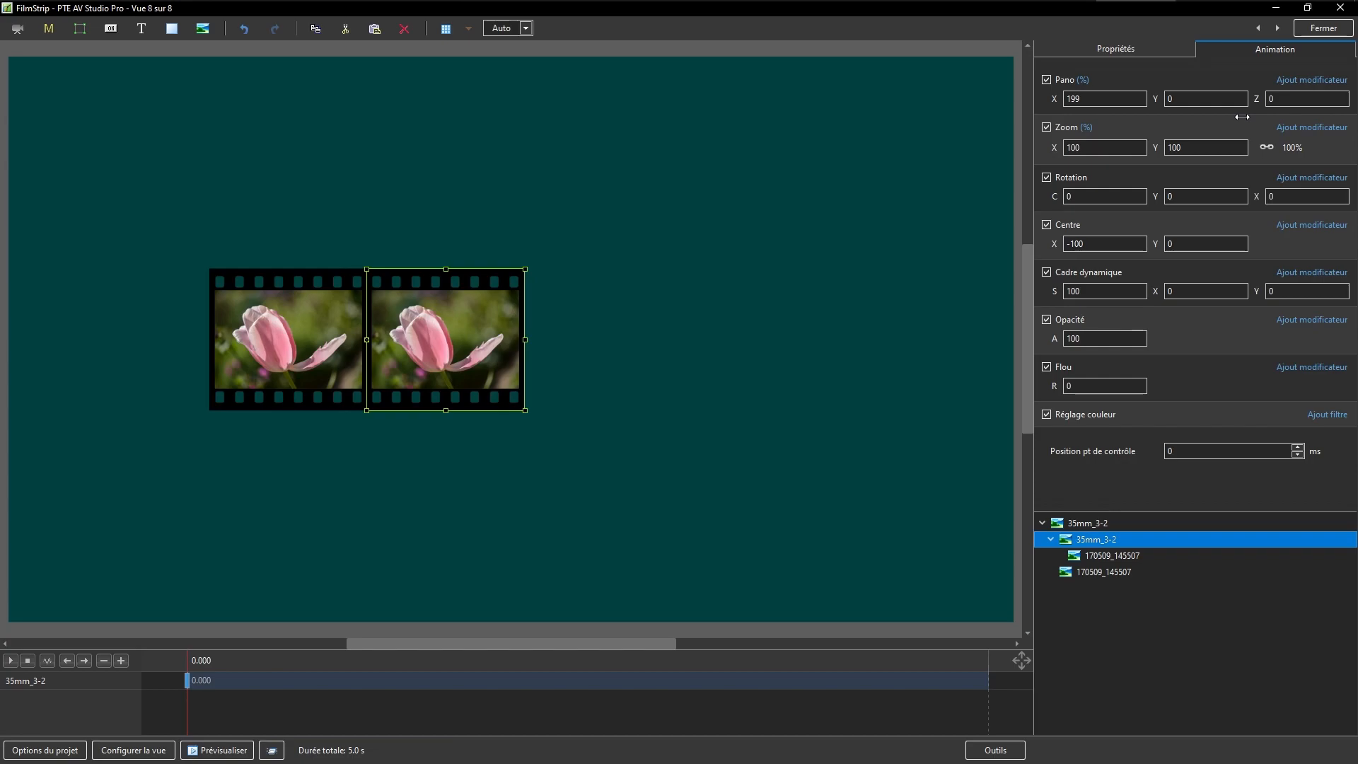
left_click(1104, 98)
type("200")
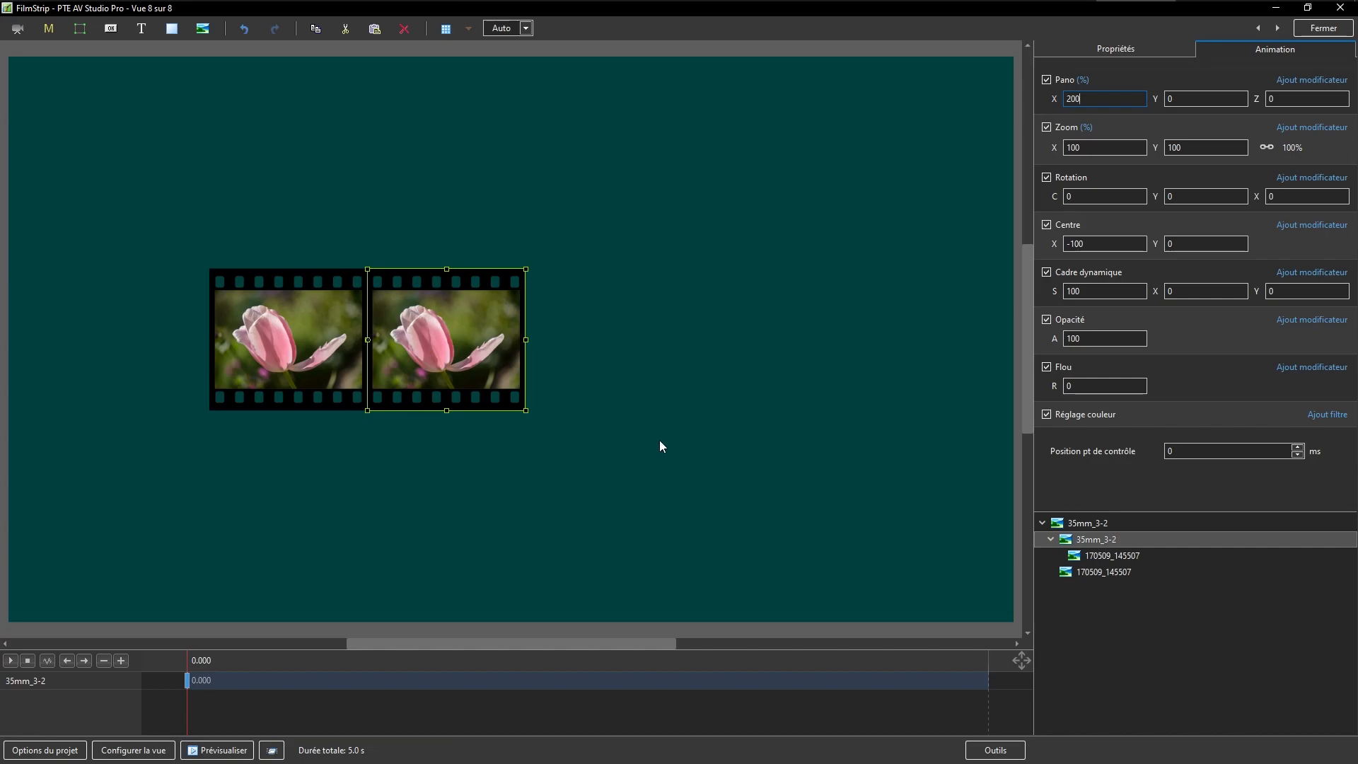
left_click(1100, 656)
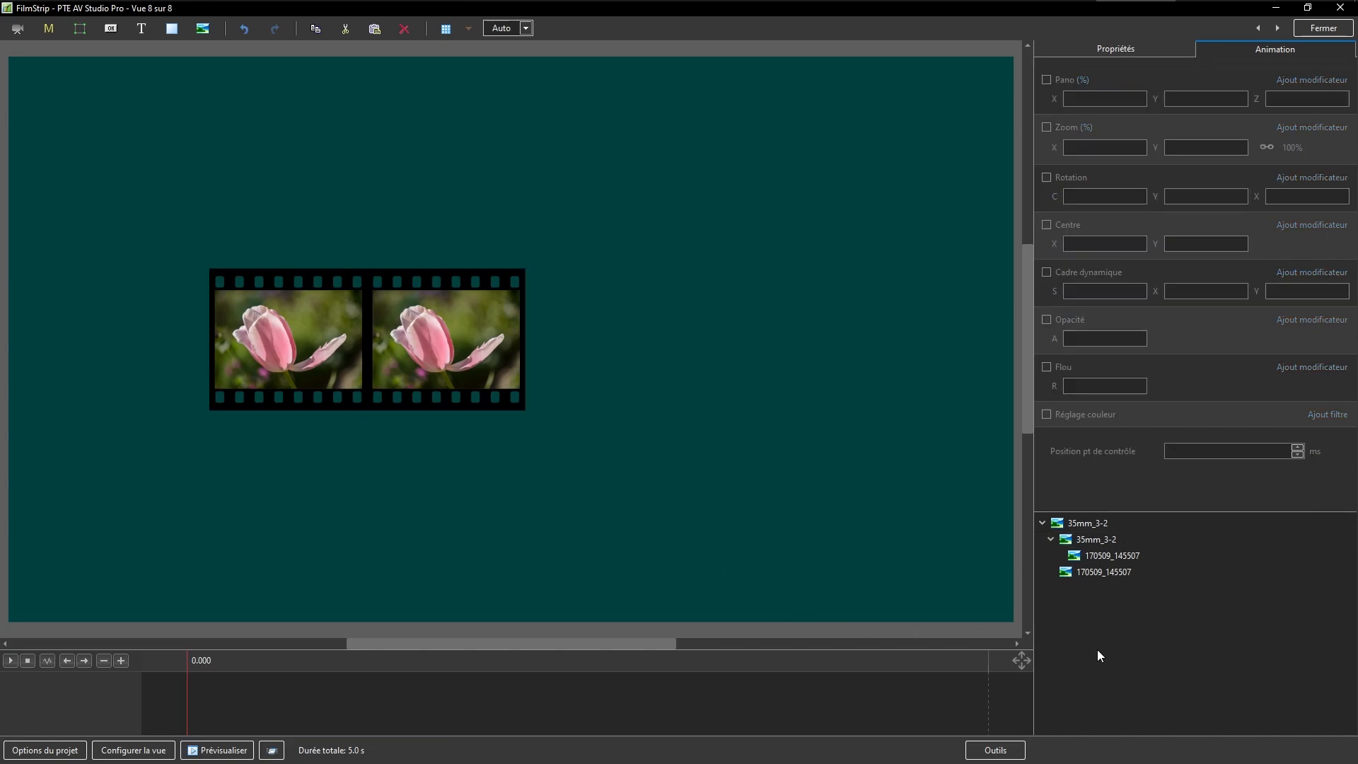
Shift the whole strip by setting the top-level parent frame's pan X to -95
left_click(1092, 541)
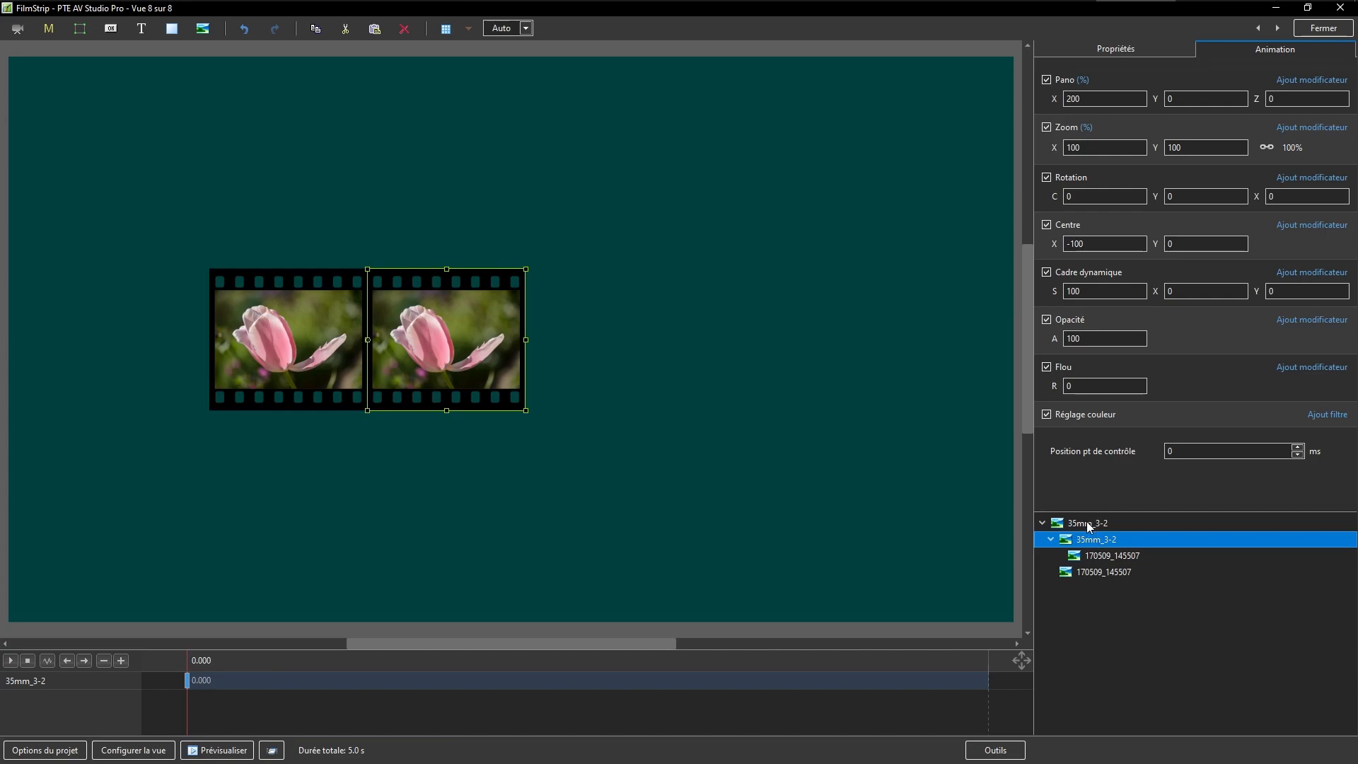
left_click(1087, 523)
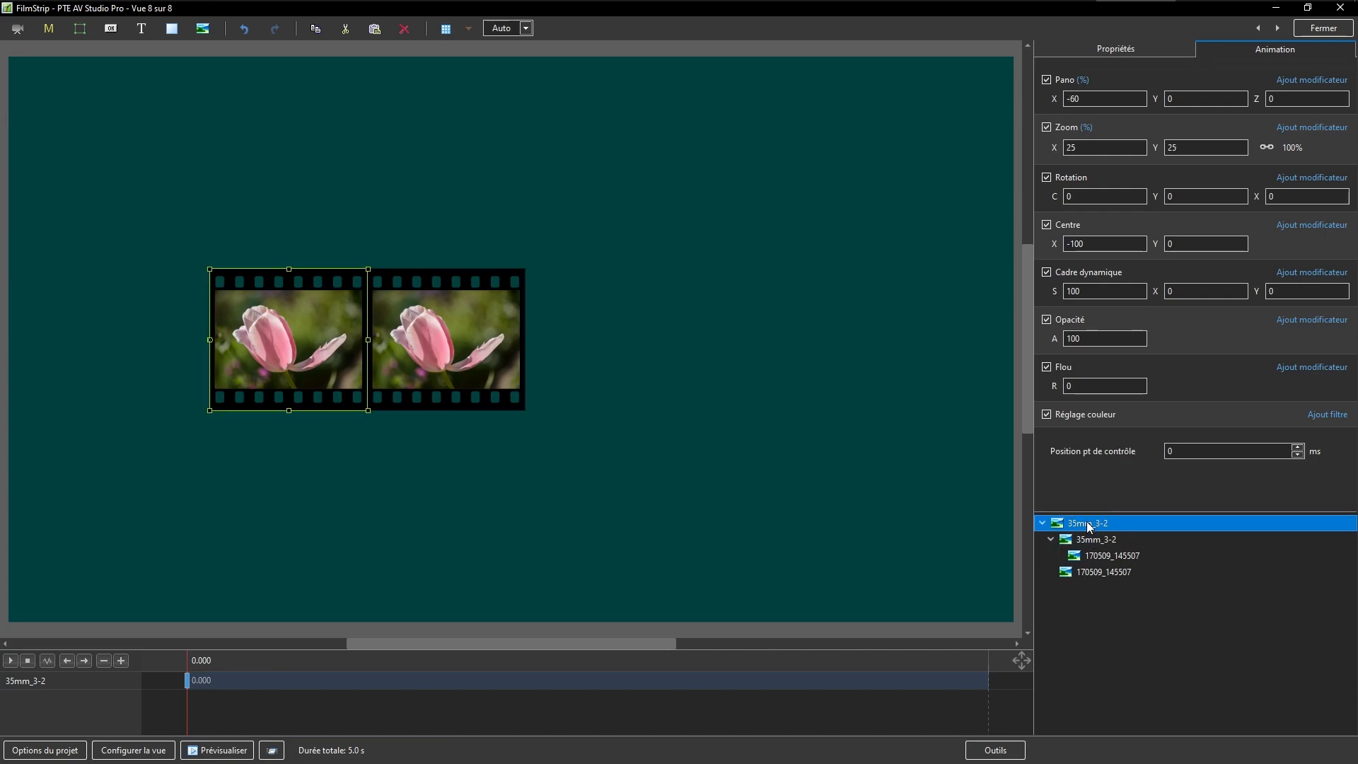
left_click(1079, 99)
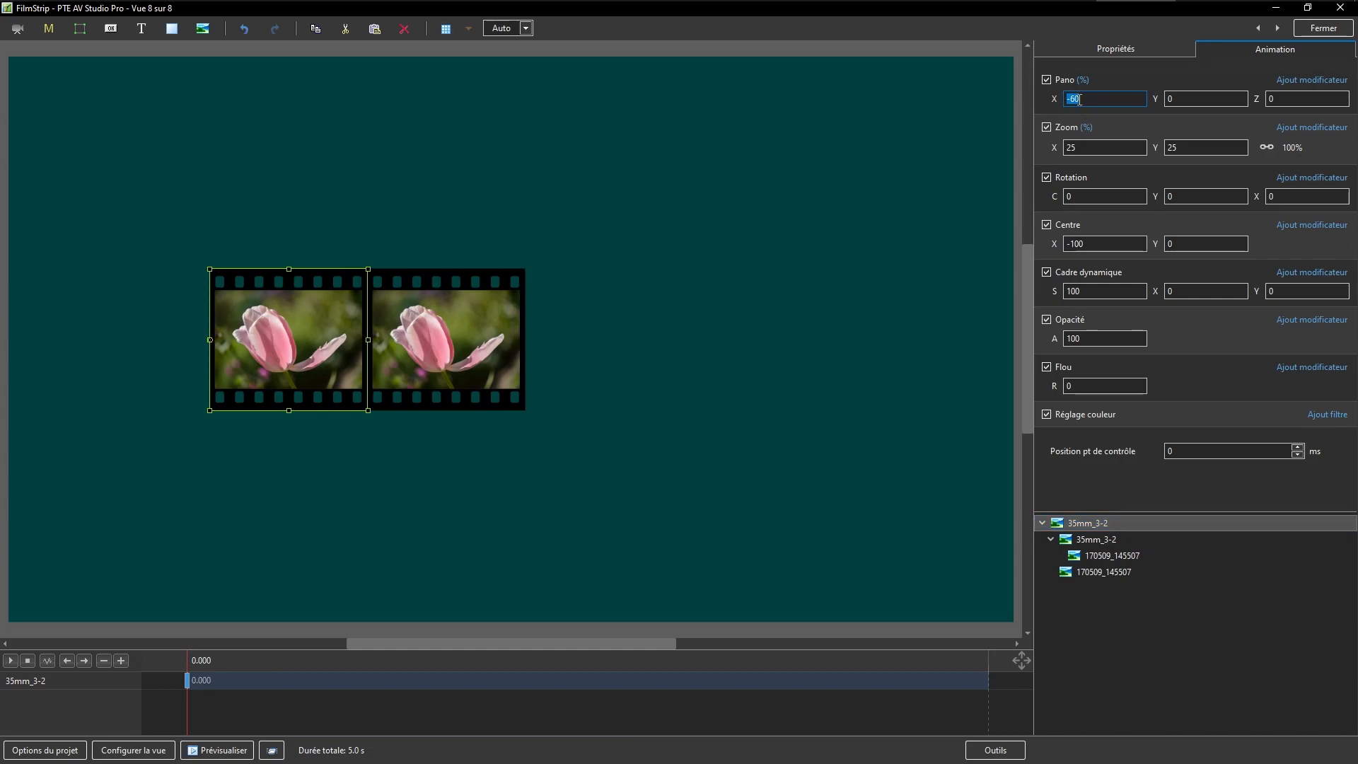
type("-95")
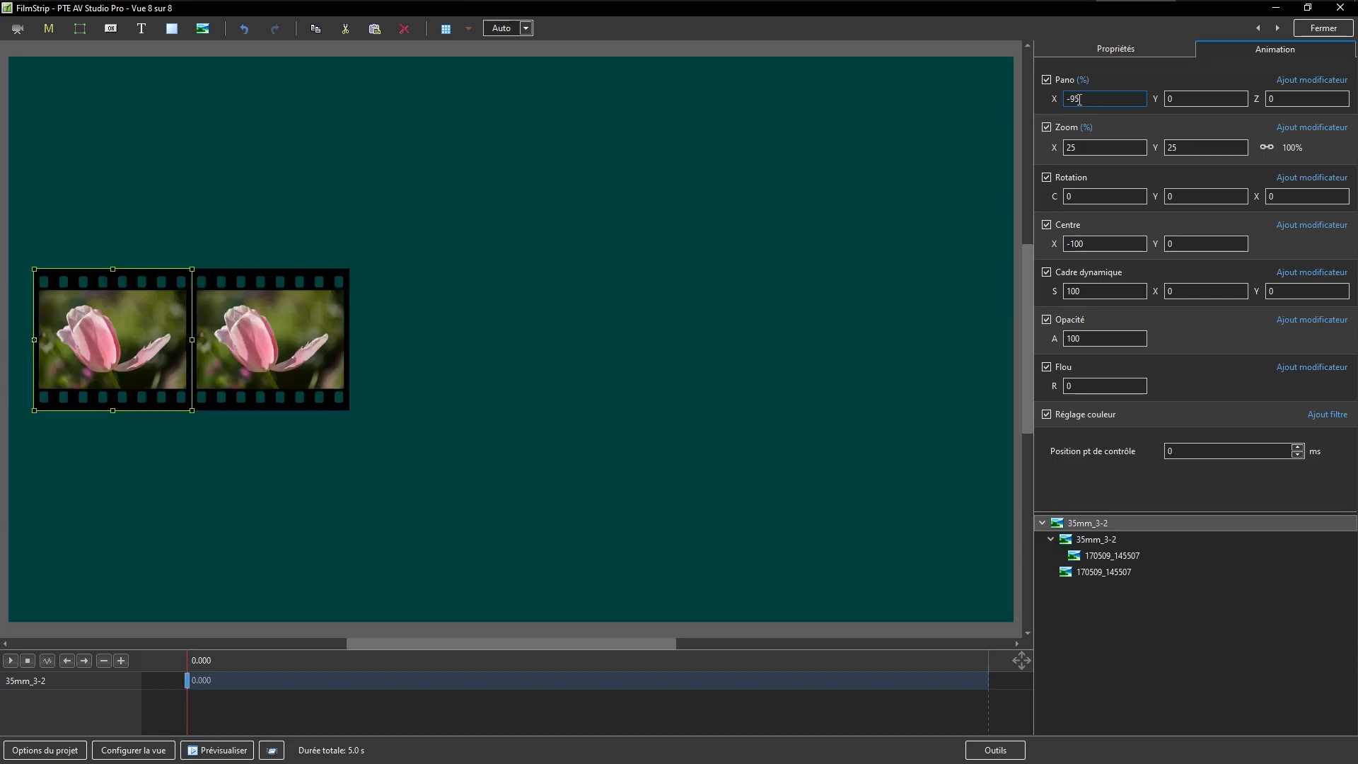
Copy the second film frame and paste it repeatedly, each copy nested in the previous one, until the strip has six frames
left_click(1084, 540)
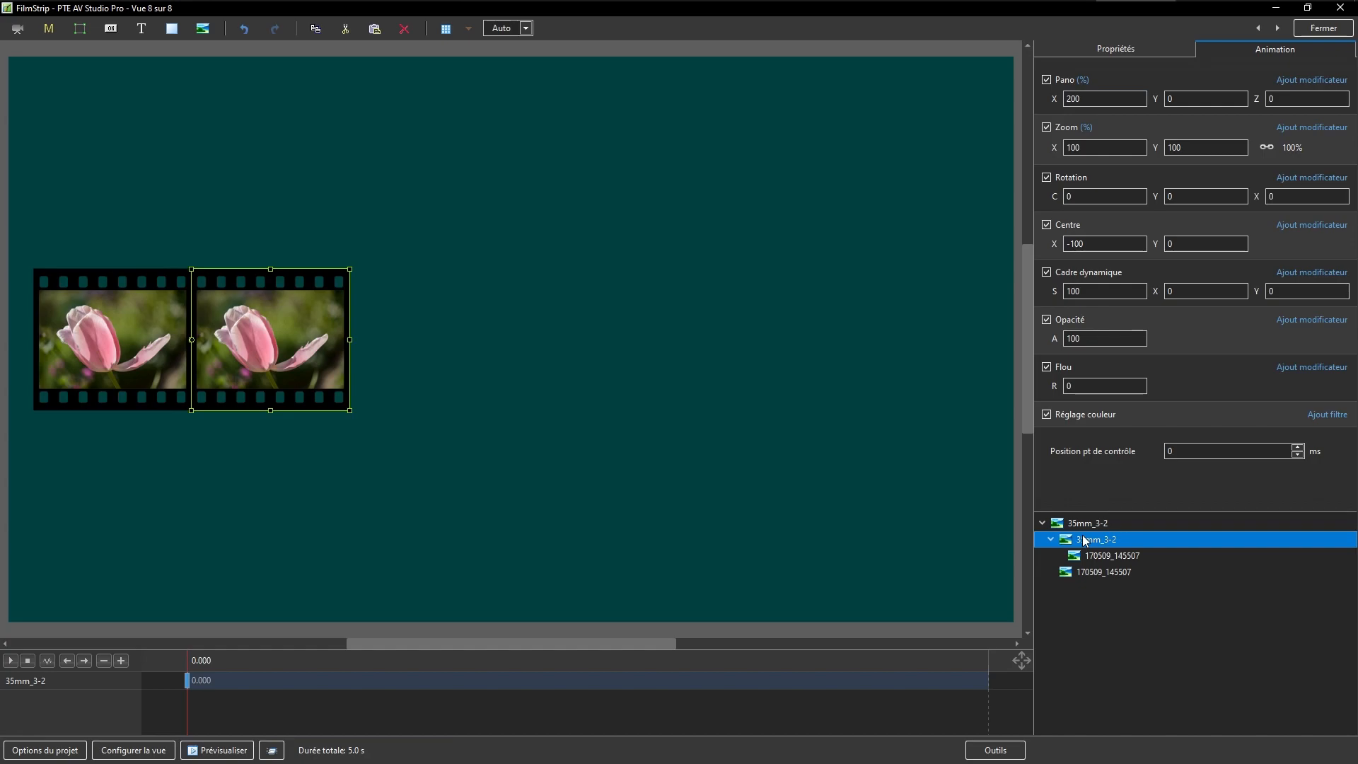
key("ctrl+c")
key("ctrl+v")
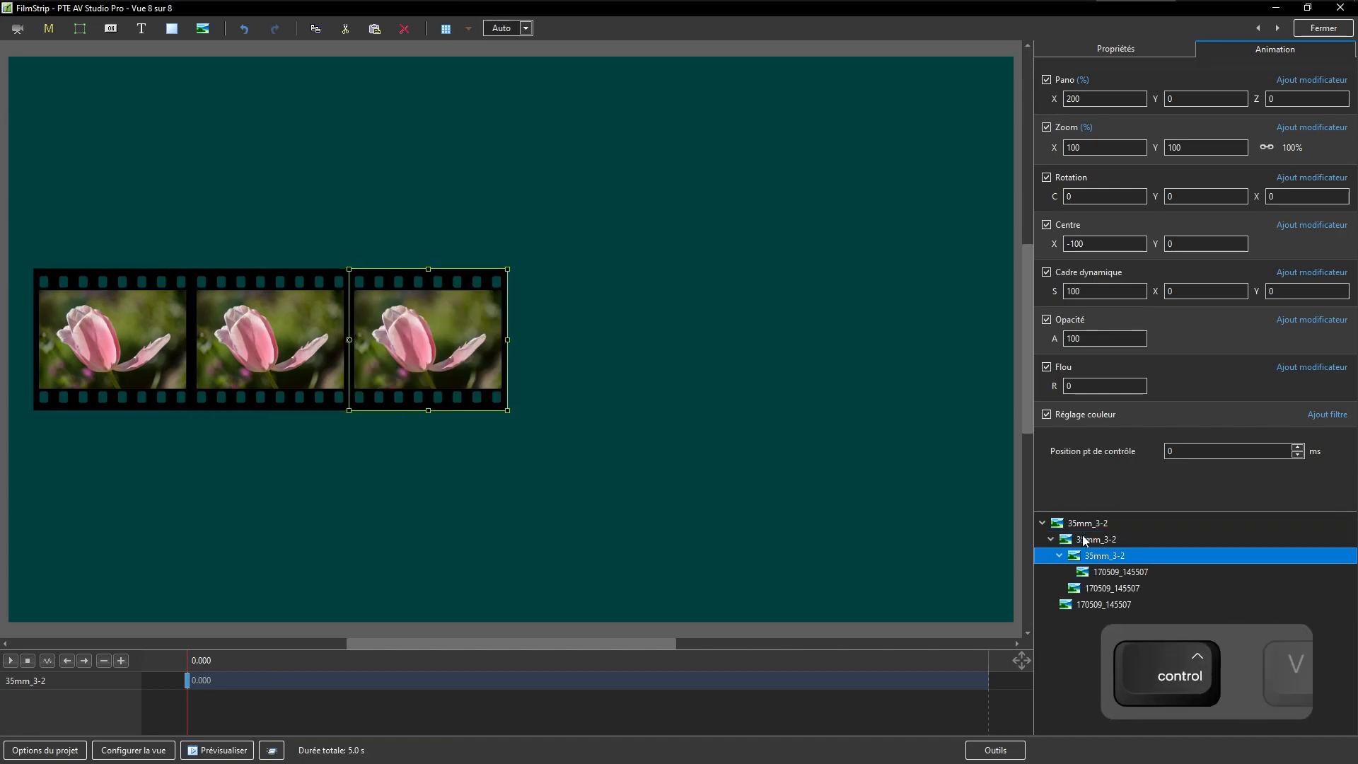
key("ctrl+v")
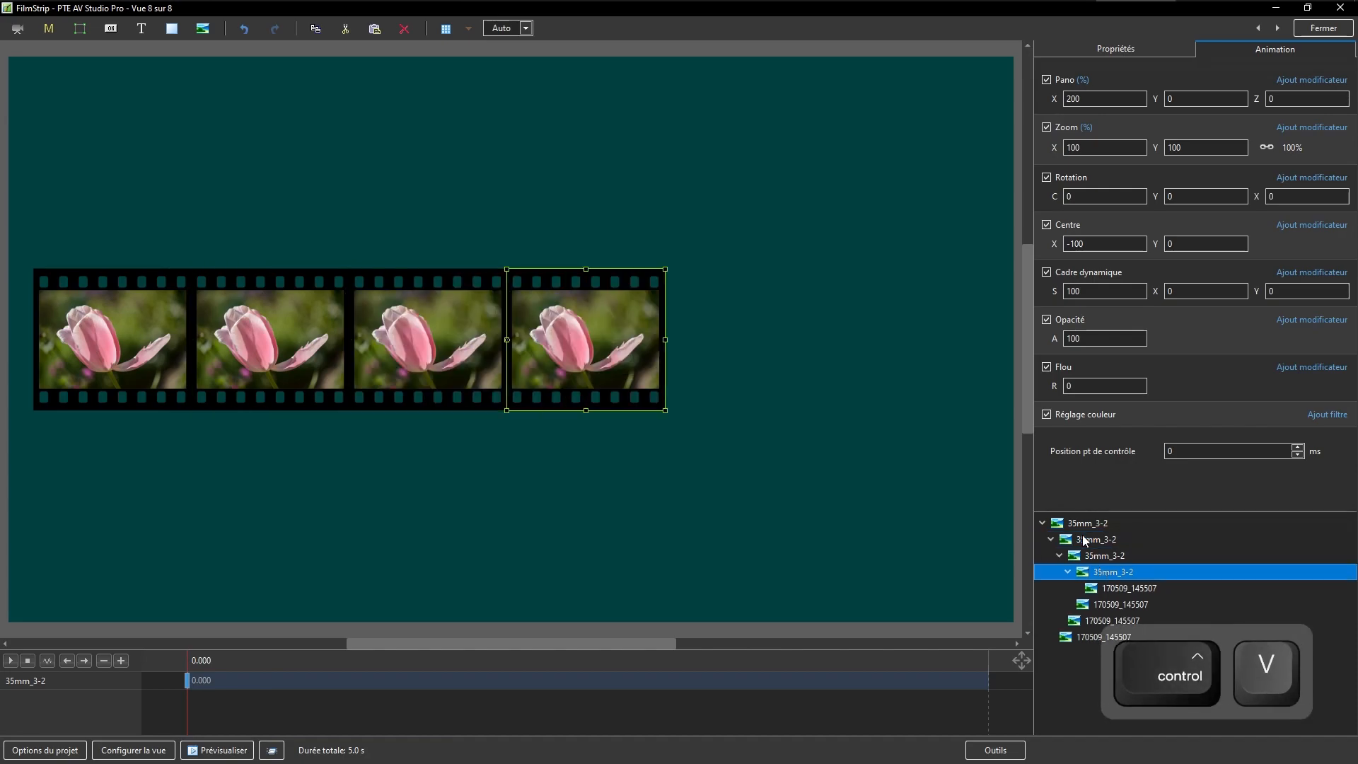
key("ctrl+v")
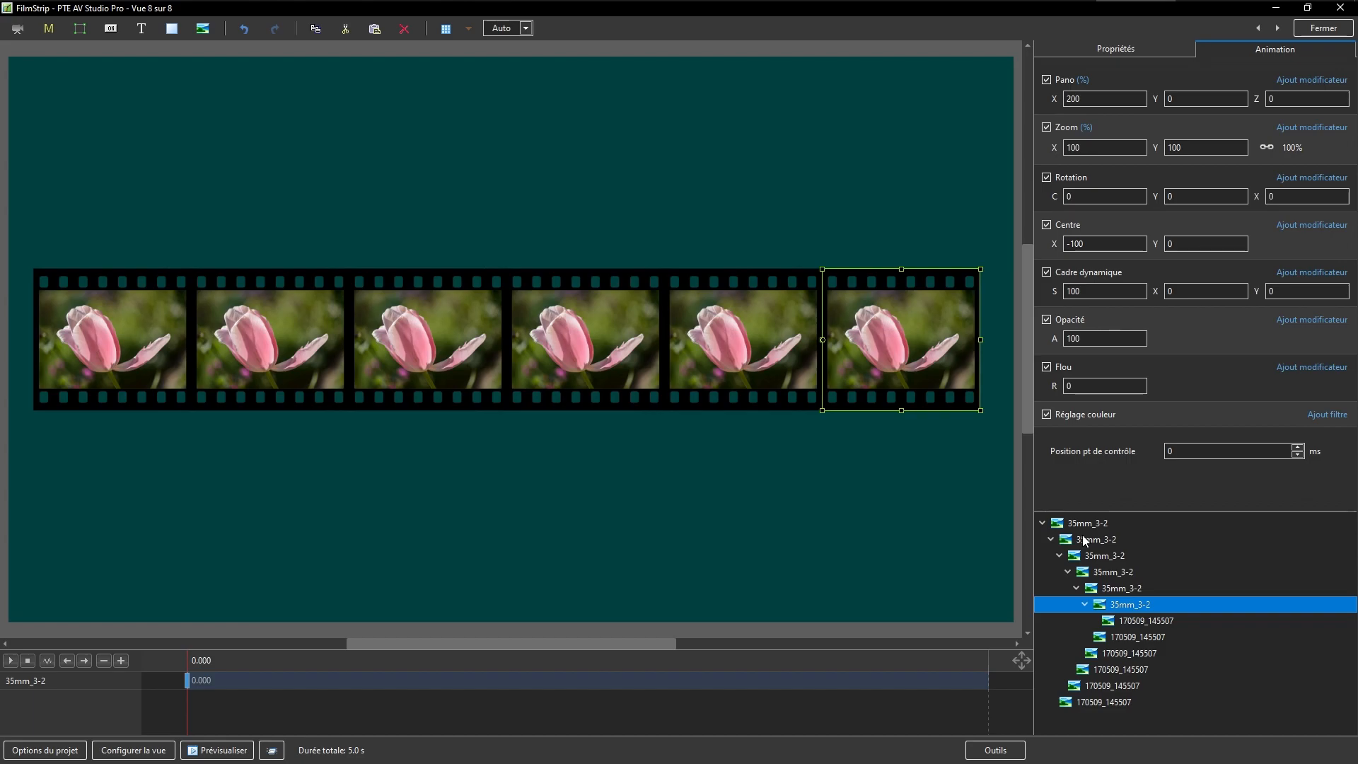
Set the main object index of the second frame's photo to 2
left_click(1093, 702)
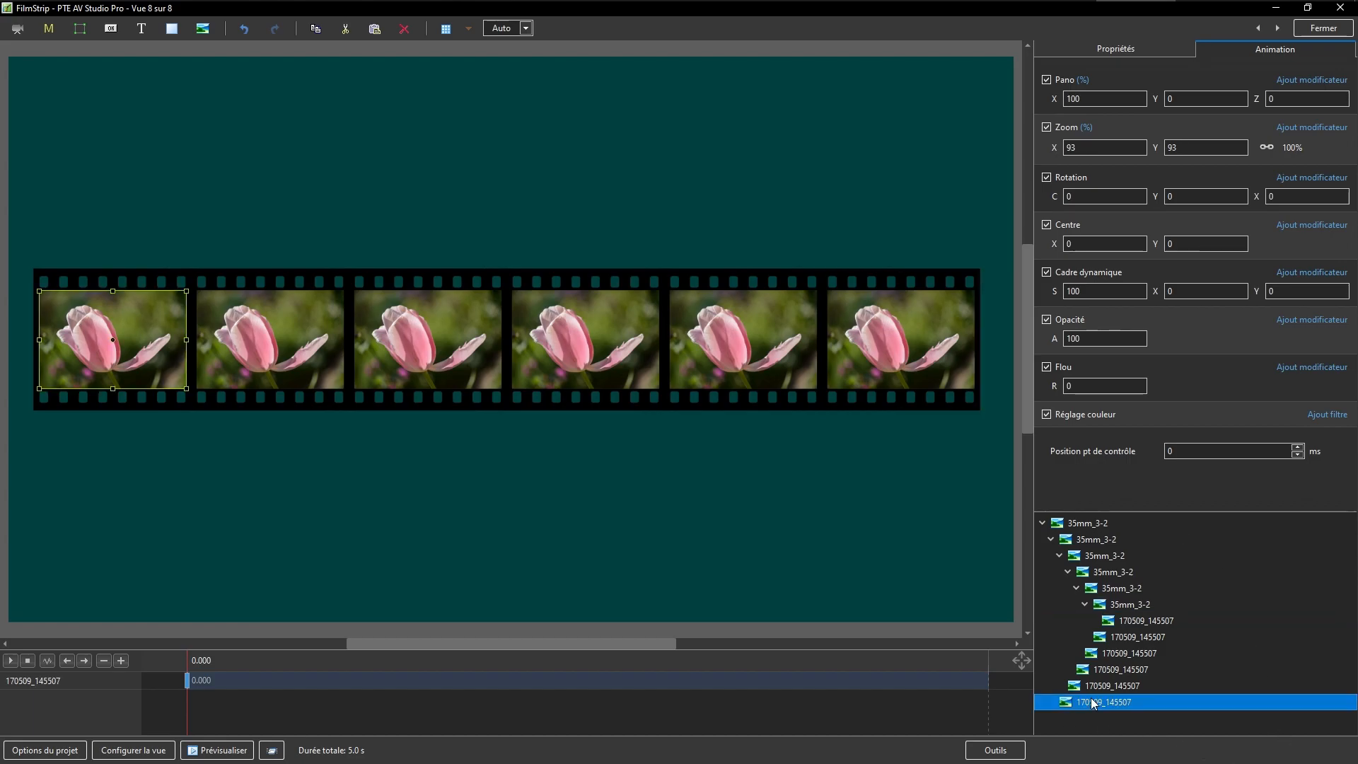
left_click(1116, 47)
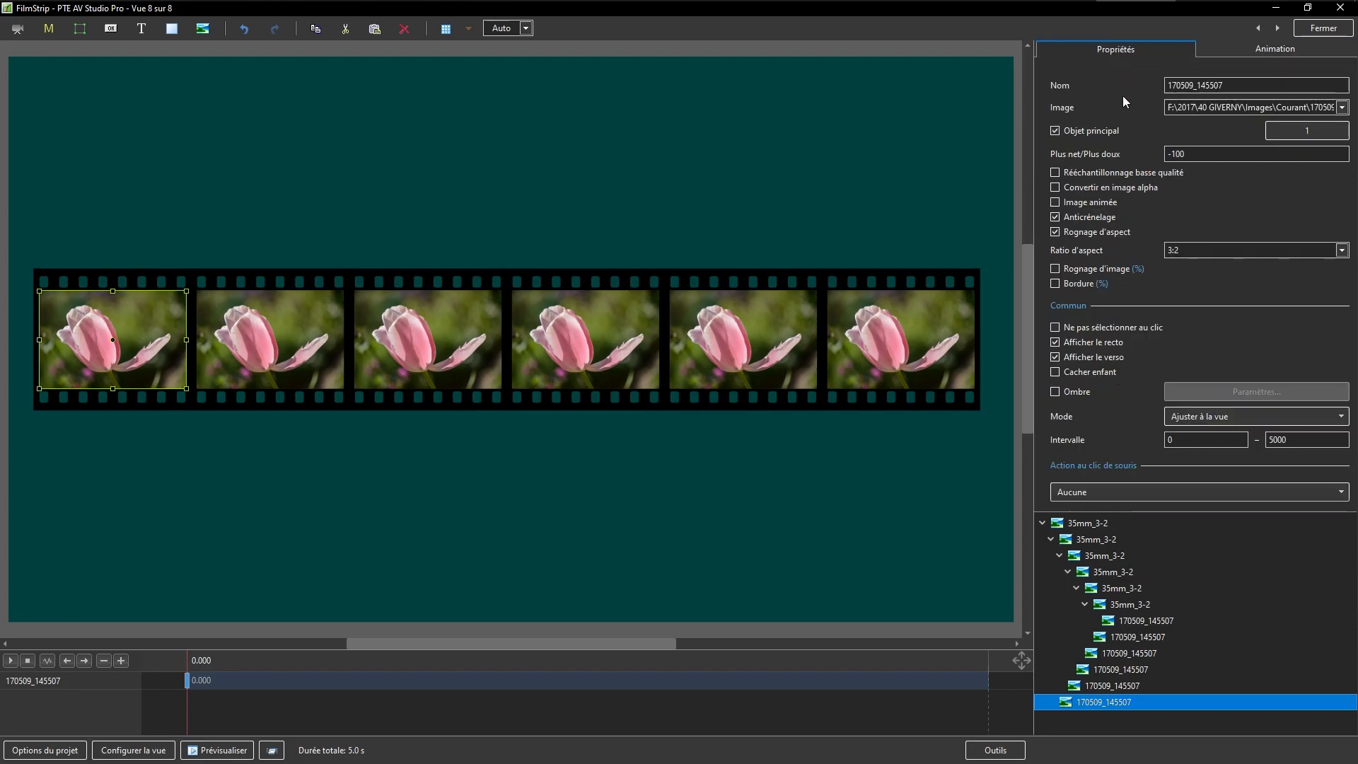
left_click(1111, 687)
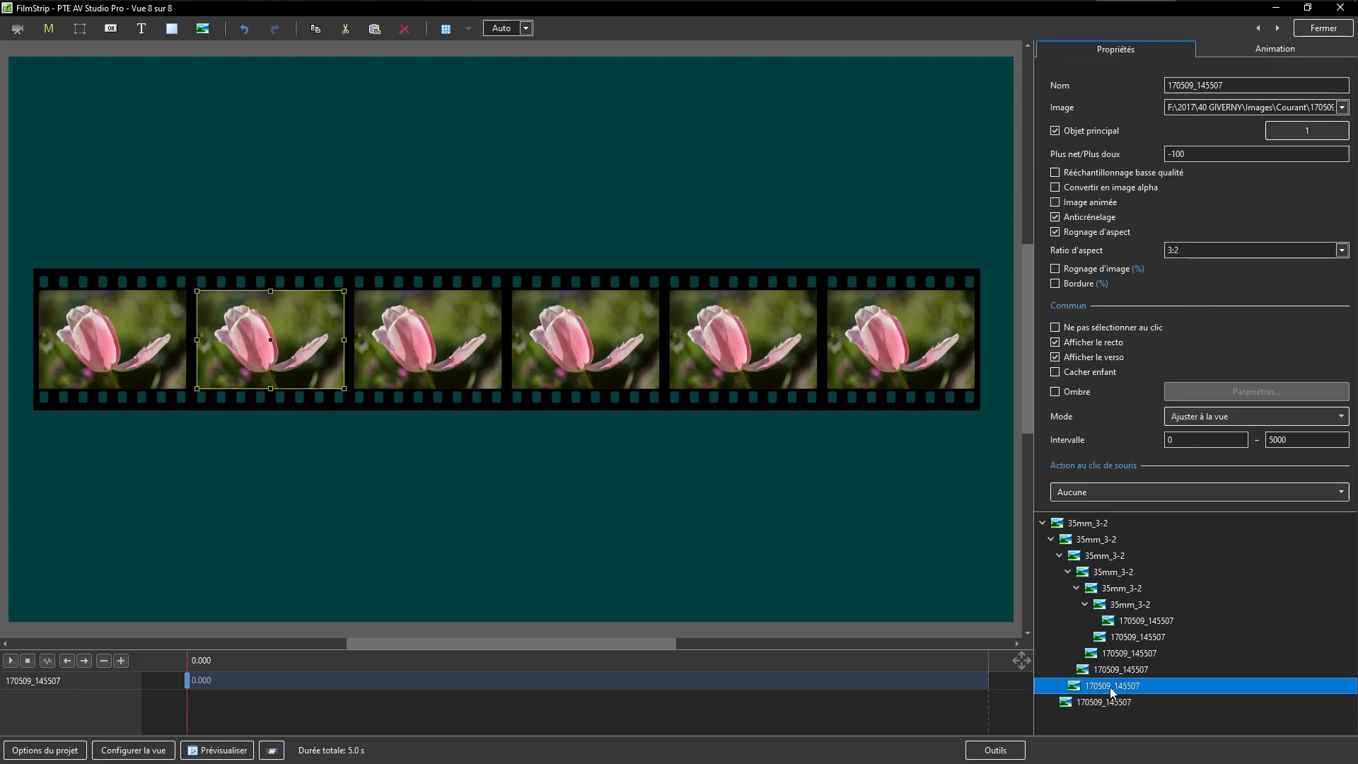
left_click(1313, 133)
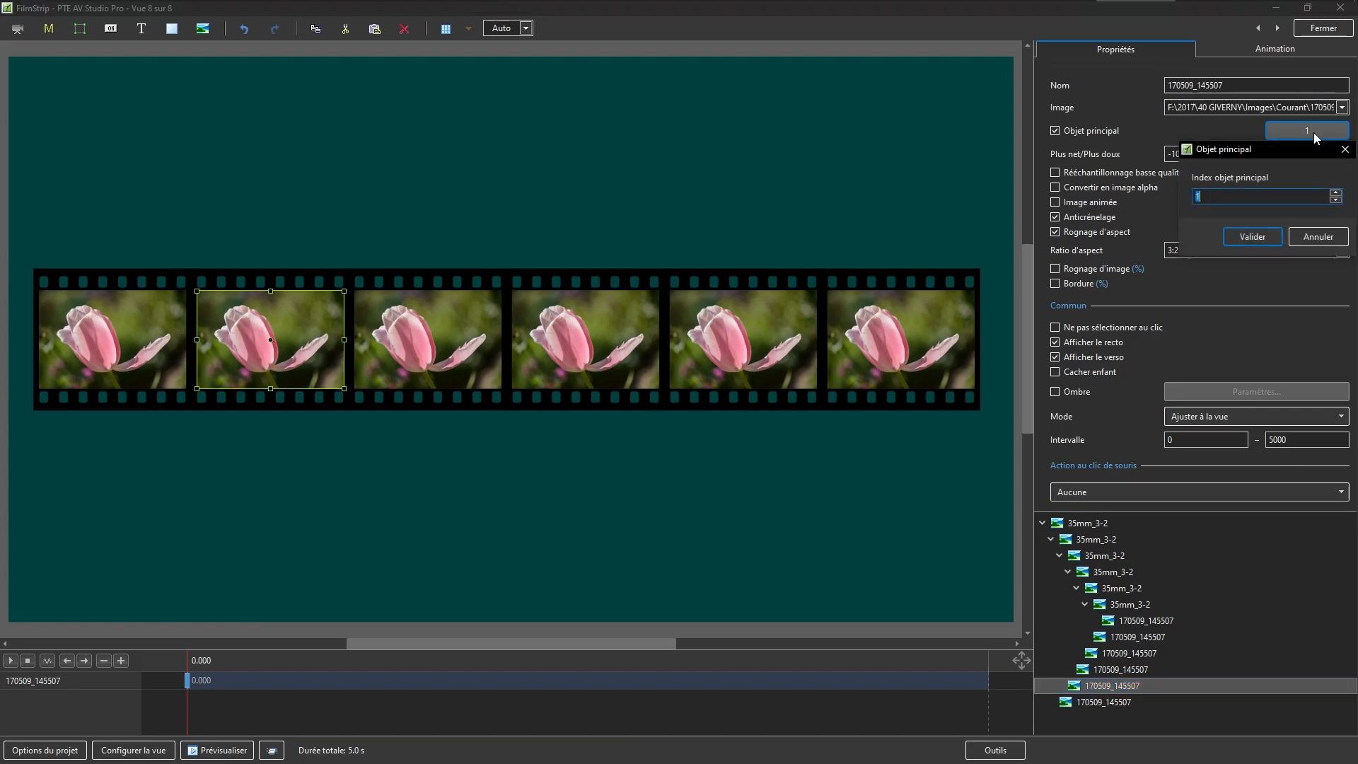
type("2")
key("Return")
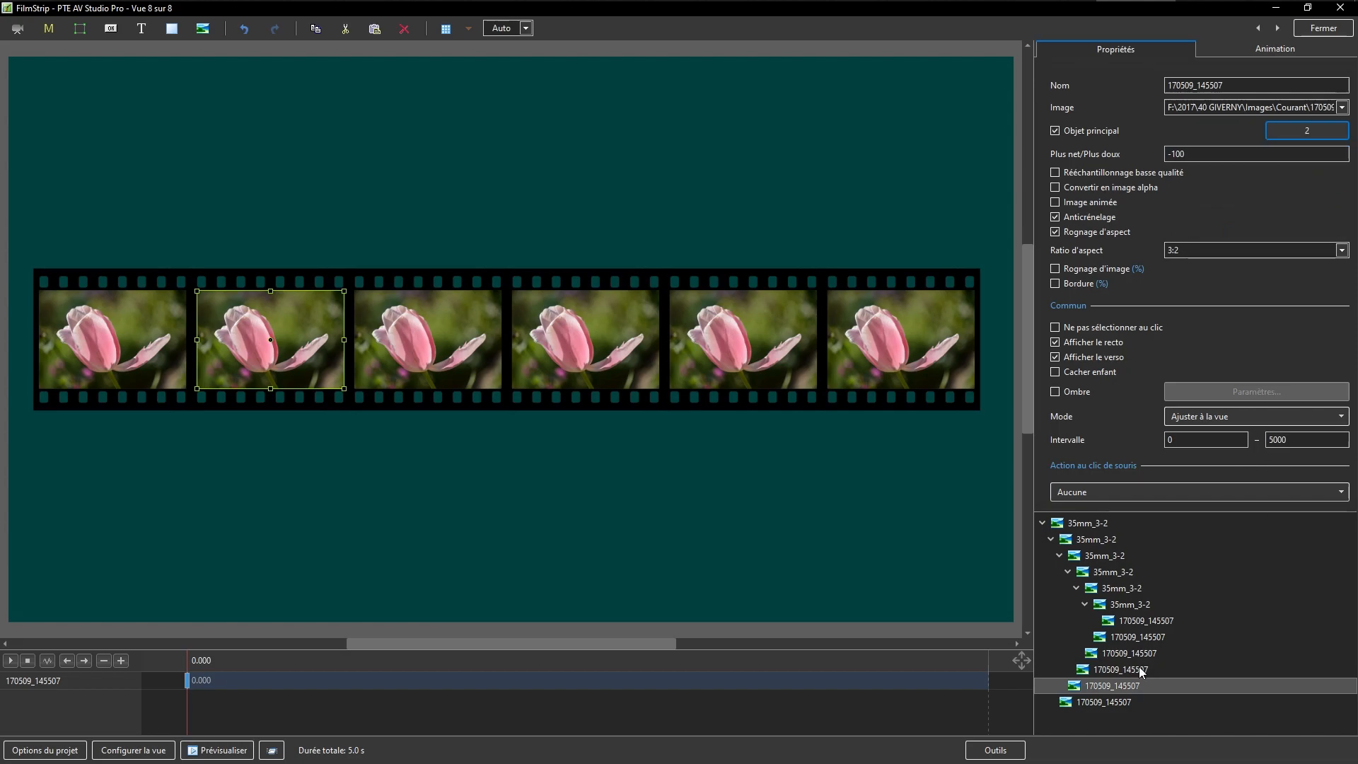
Set the main object index to 3 for the third frame's photo and to 4 for the fourth
left_click(1140, 670)
left_click(1314, 135)
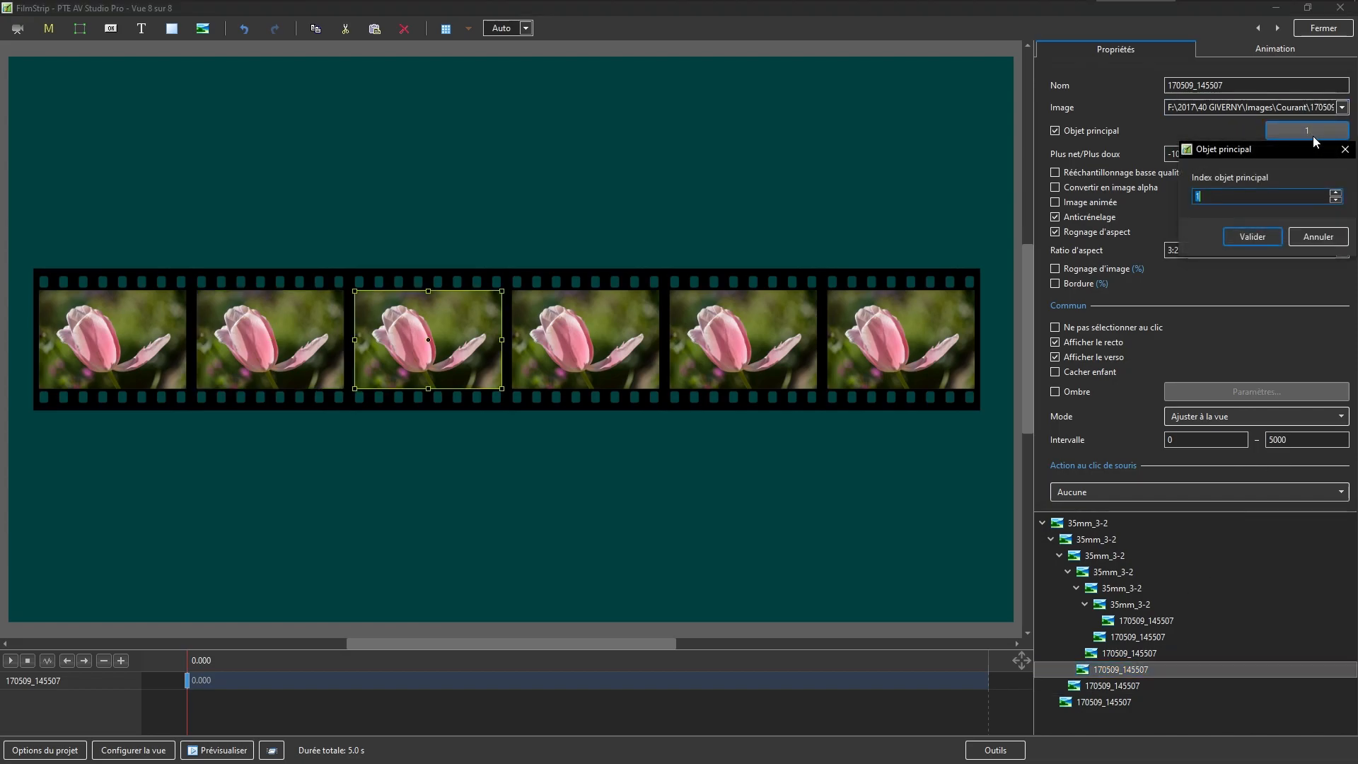
type("3")
key("Return")
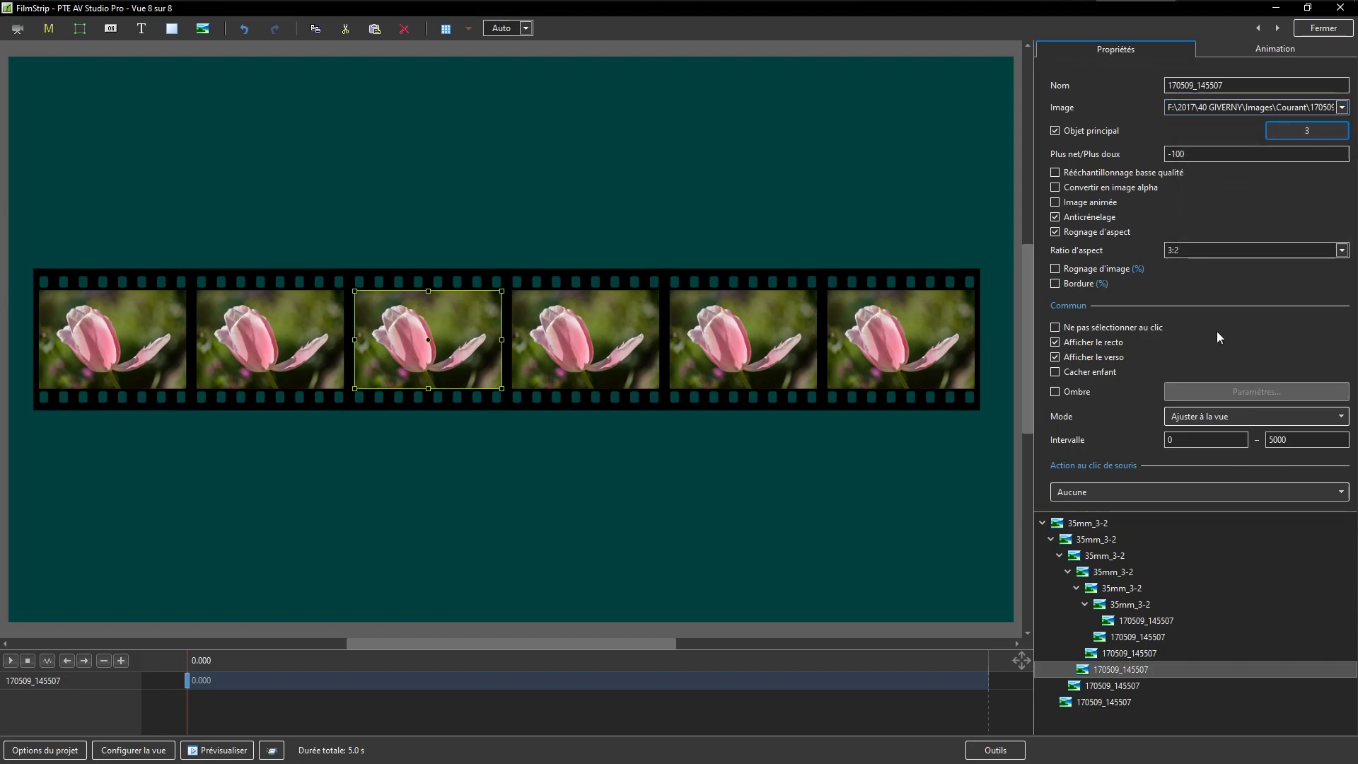
left_click(1305, 136)
type("4")
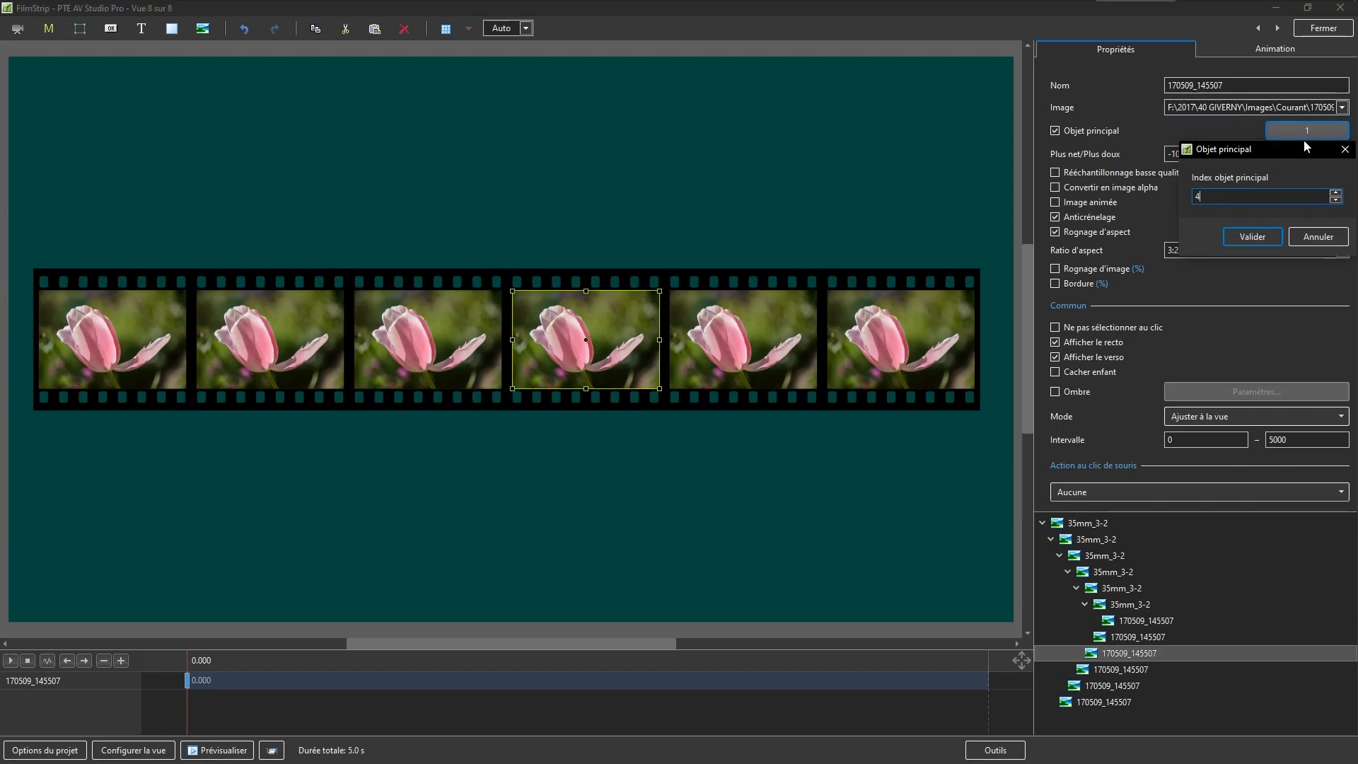
key("Return")
Set the main object index to 5 for the fifth frame's photo and to 6 for the sixth
left_click(1315, 130)
type("5")
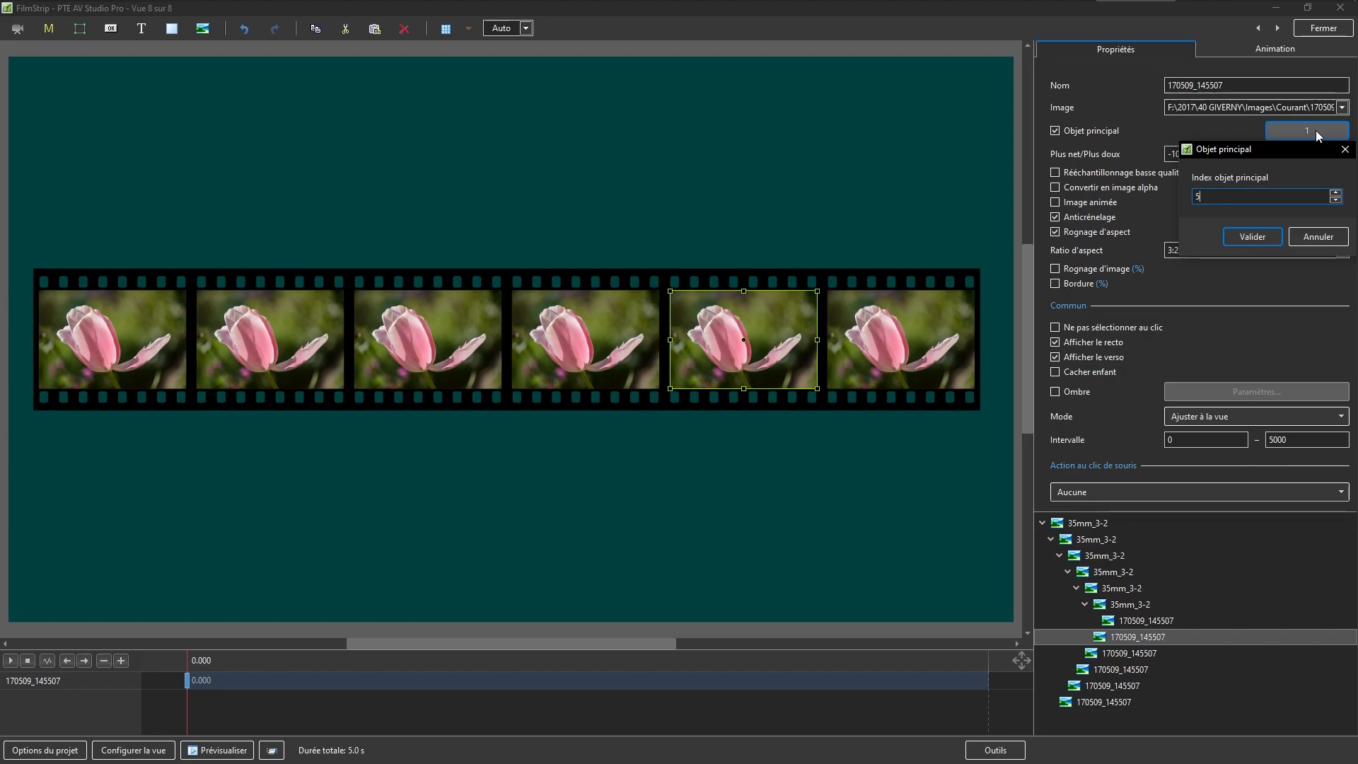
key("Return")
left_click(1316, 130)
type("6")
key("Return")
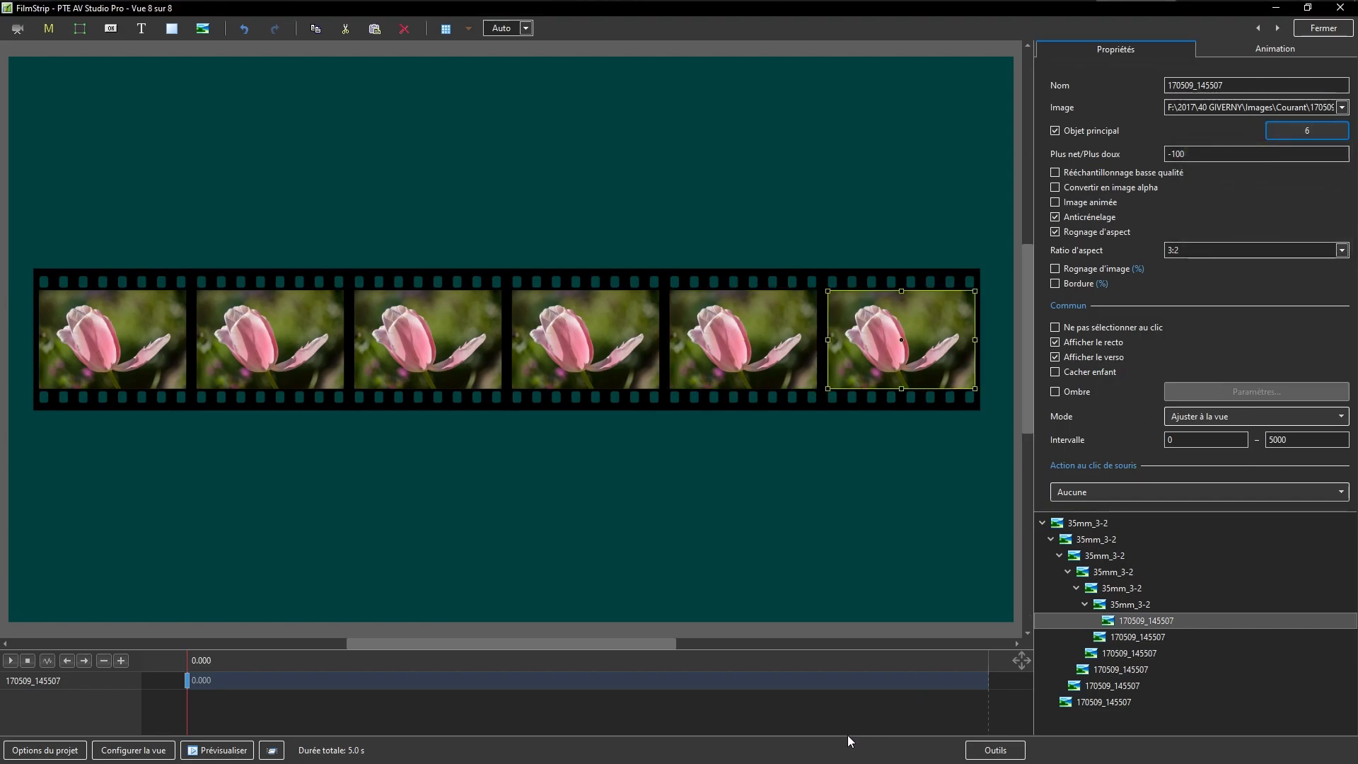
Replace the second frame's photo with 170509_152347.jpg from the Courant folder
left_click(273, 340)
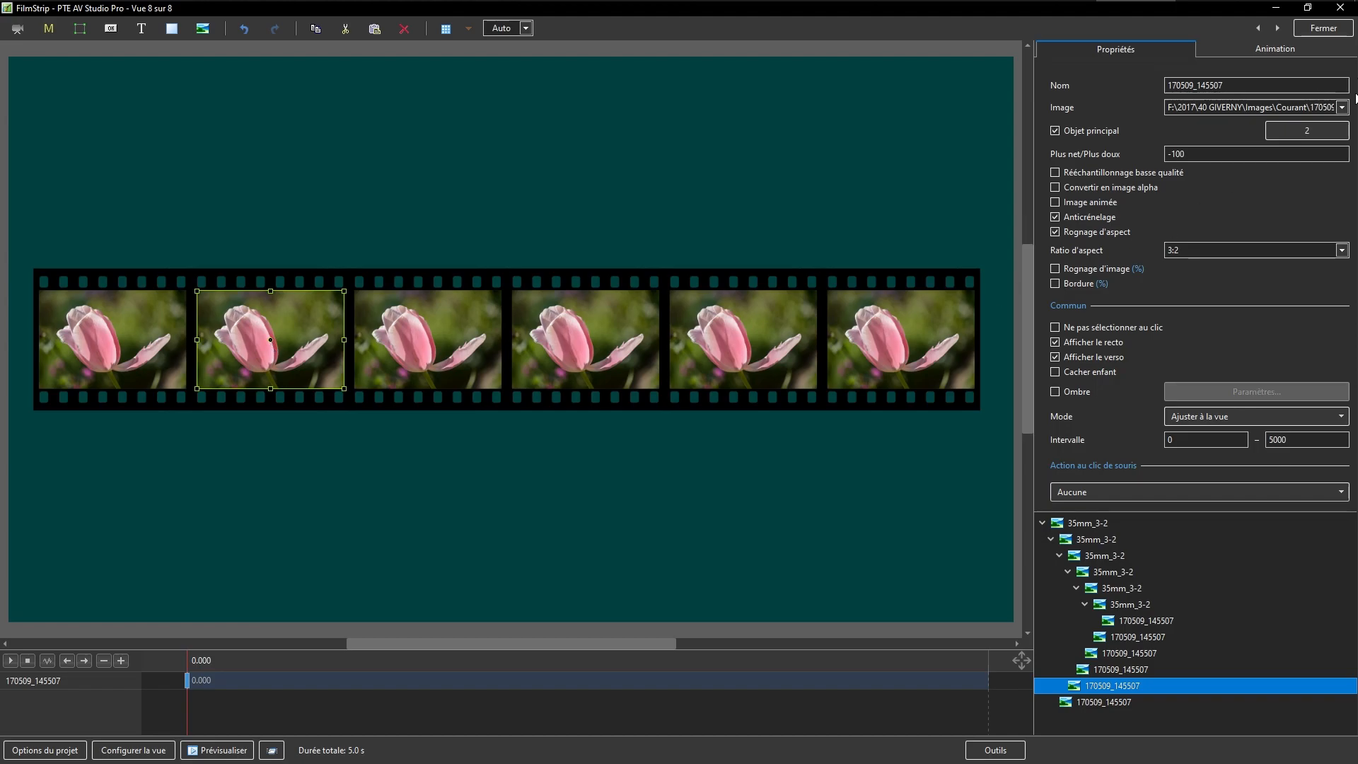
left_click(1346, 107)
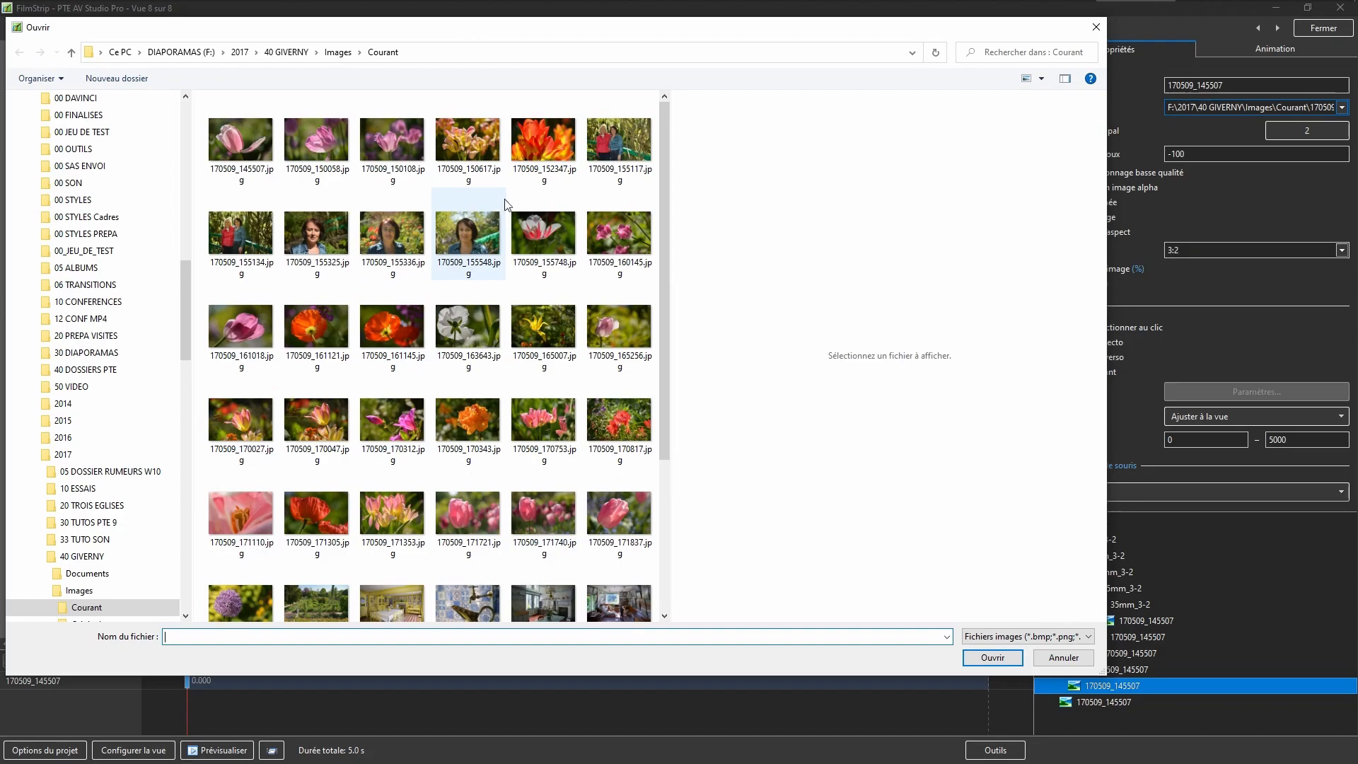
left_click(536, 142)
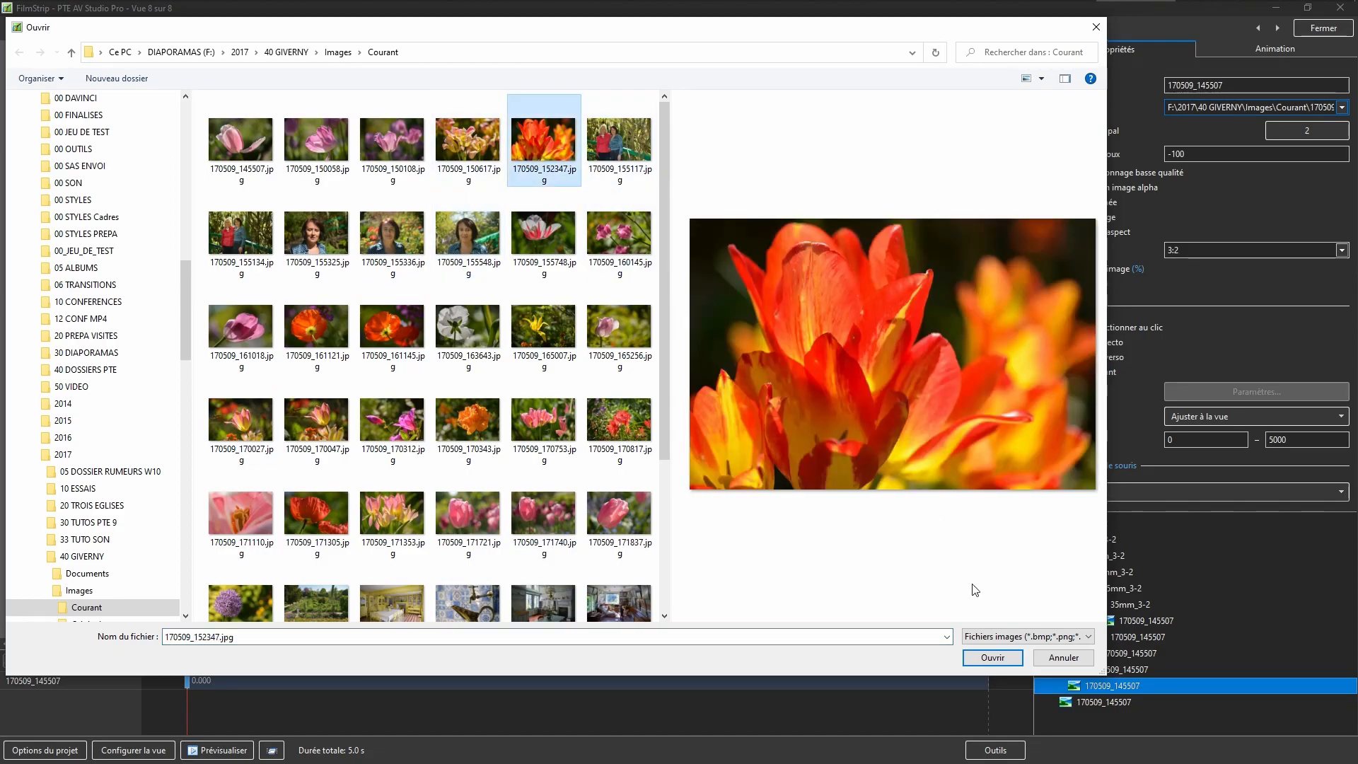
left_click(996, 660)
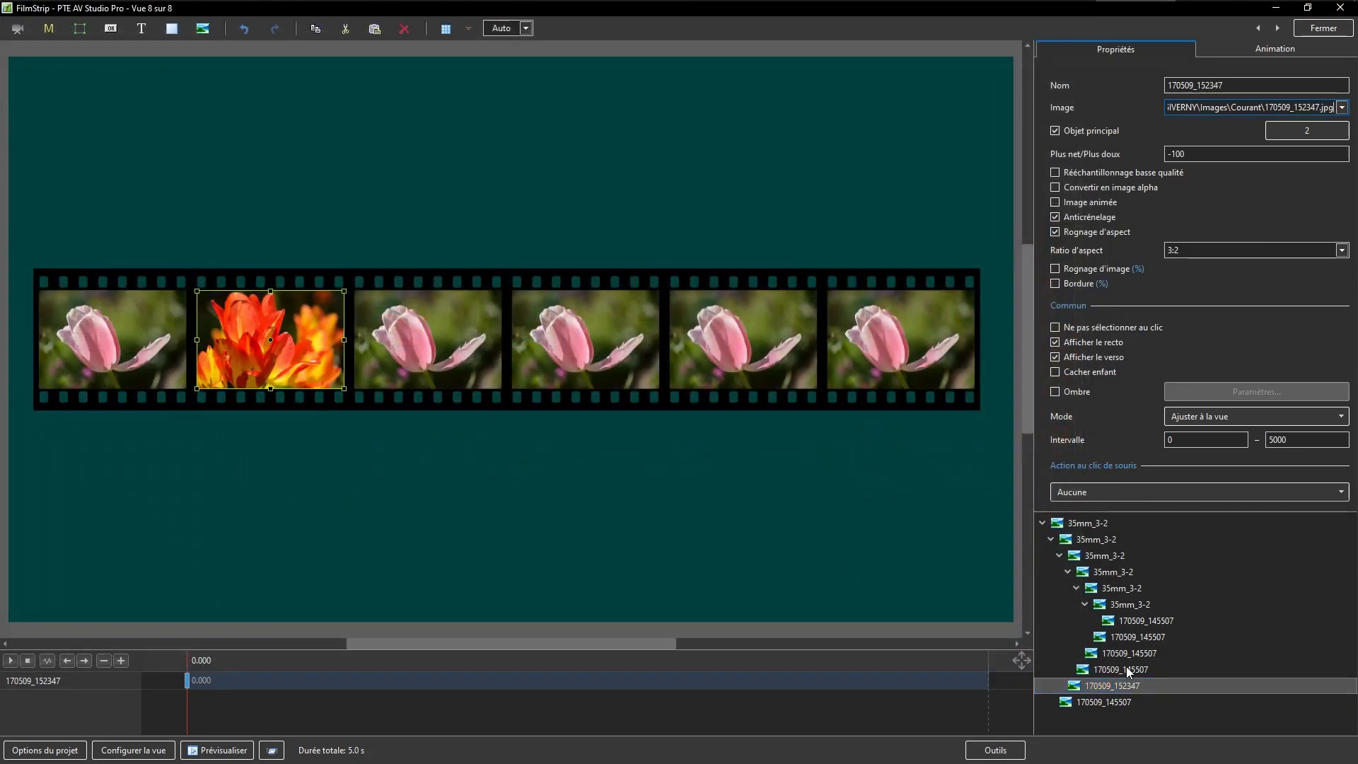
Replace the third frame's photo with 170509_155748.jpg from the Courant folder
left_click(1128, 670)
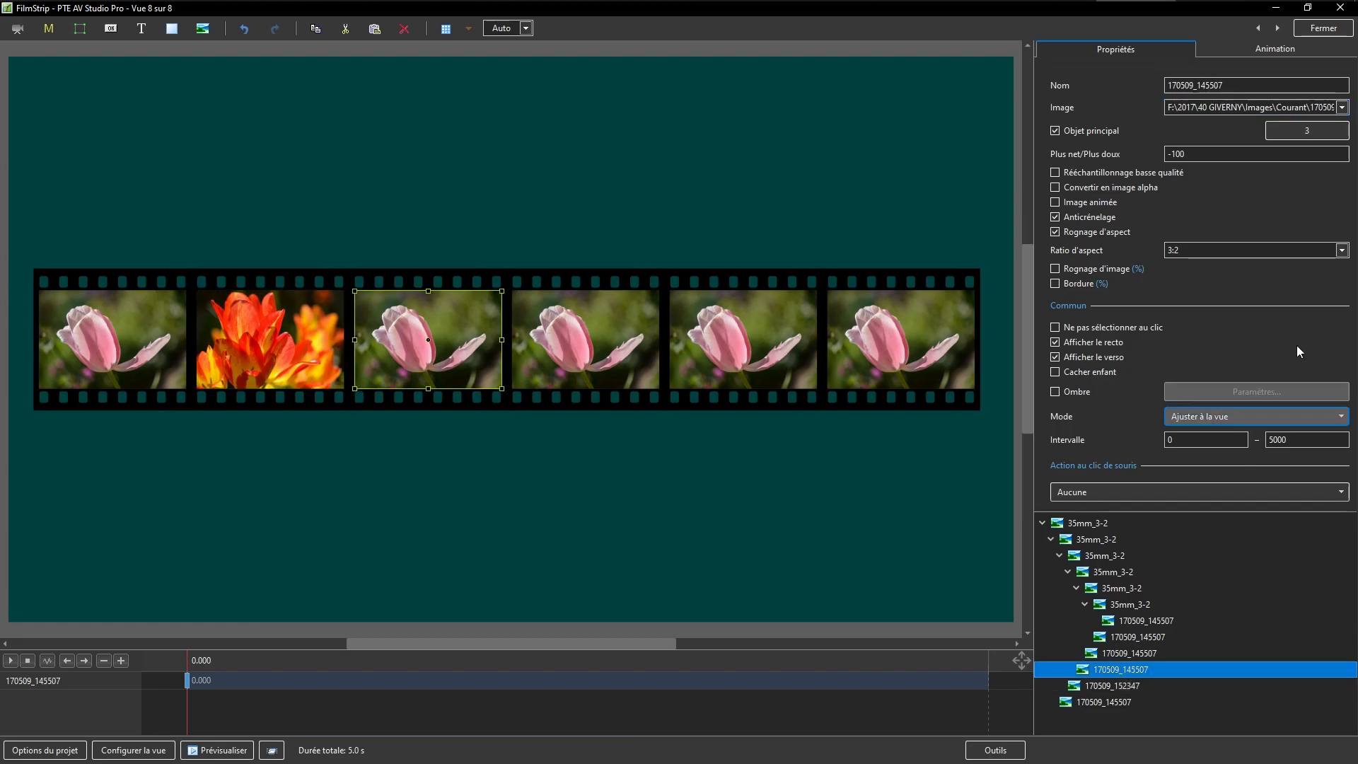
left_click(1342, 107)
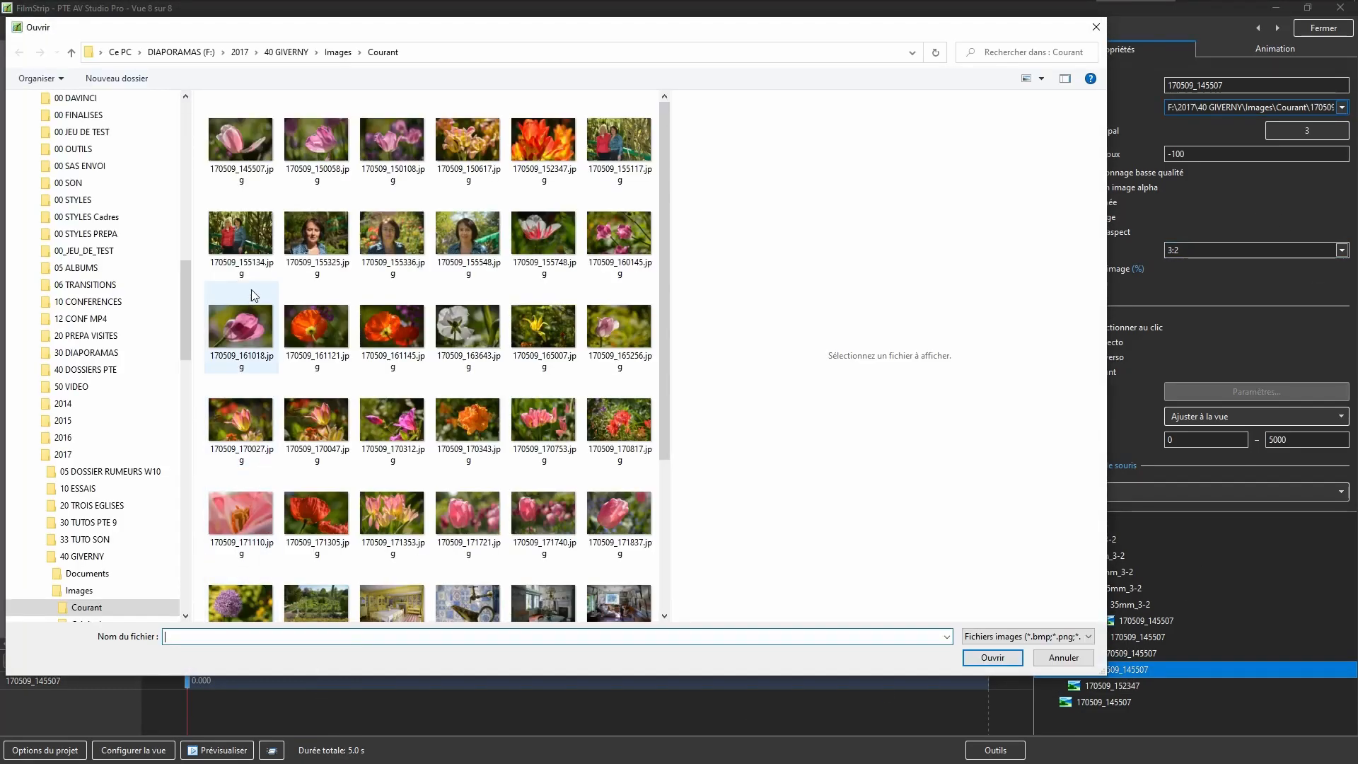
left_click(522, 237)
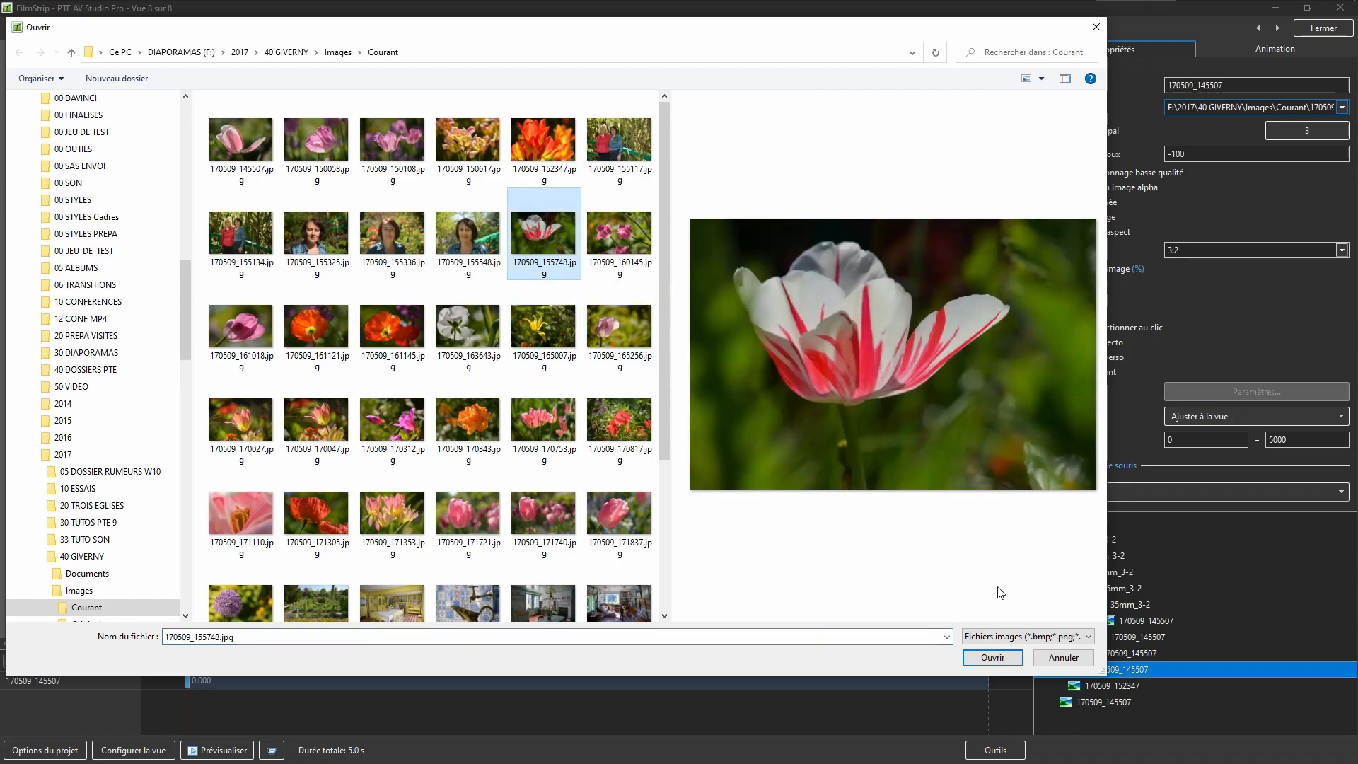
left_click(993, 657)
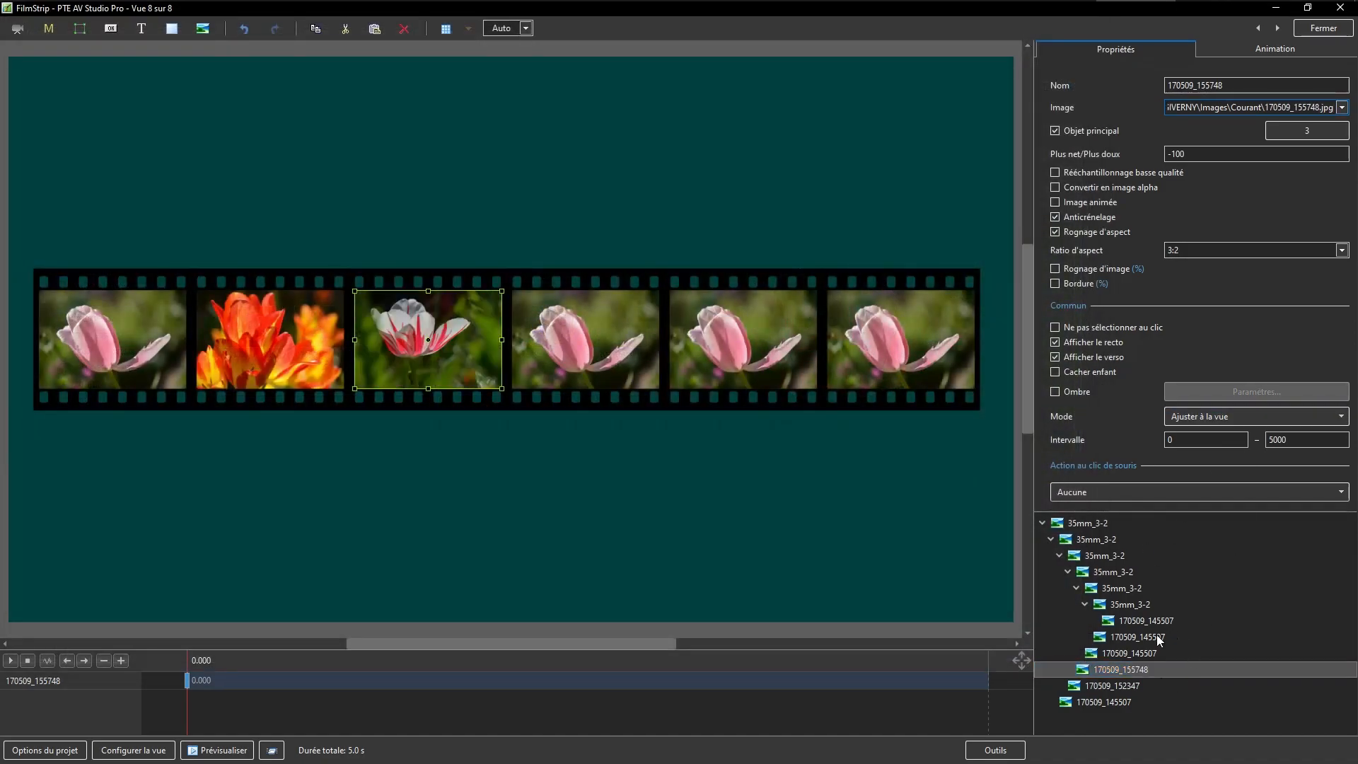
Replace the fourth frame's photo with 170509_161121.jpg from the Courant folder
left_click(1142, 656)
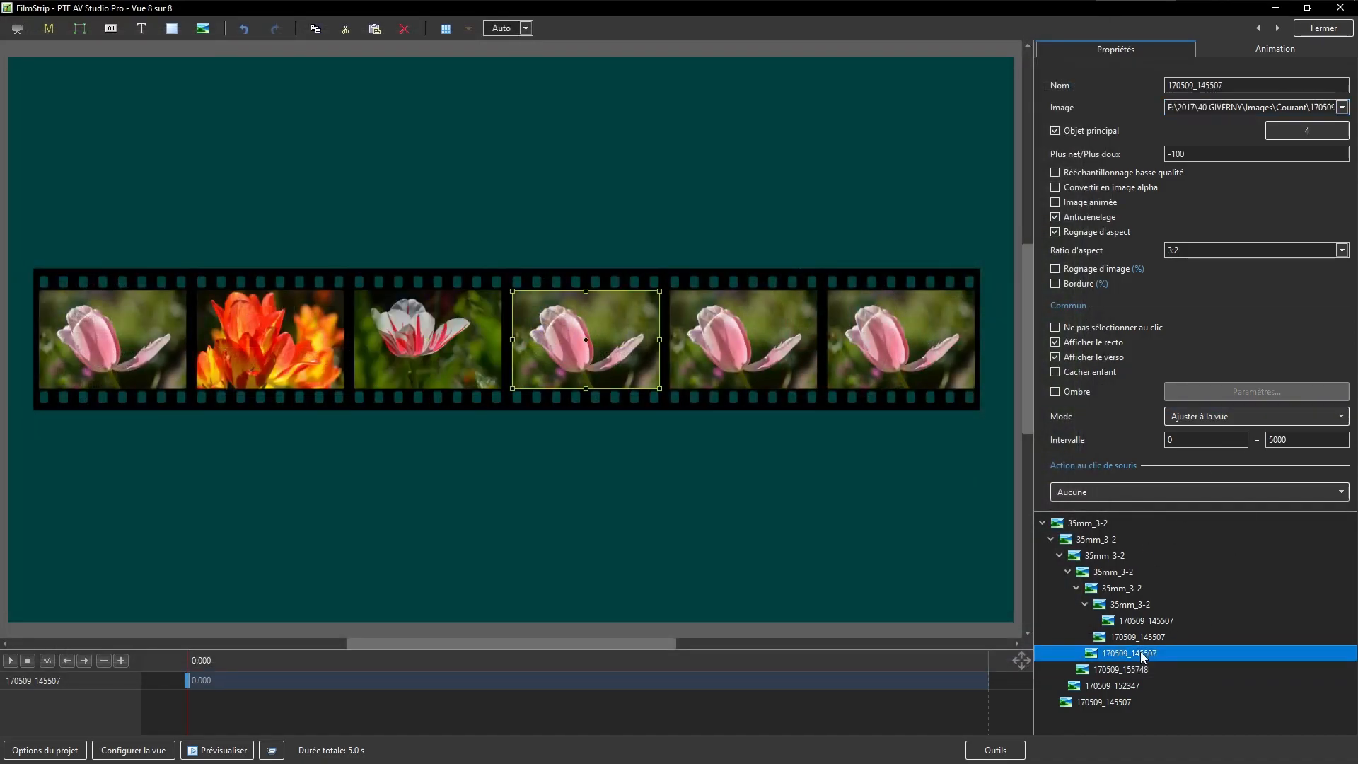
left_click(1343, 108)
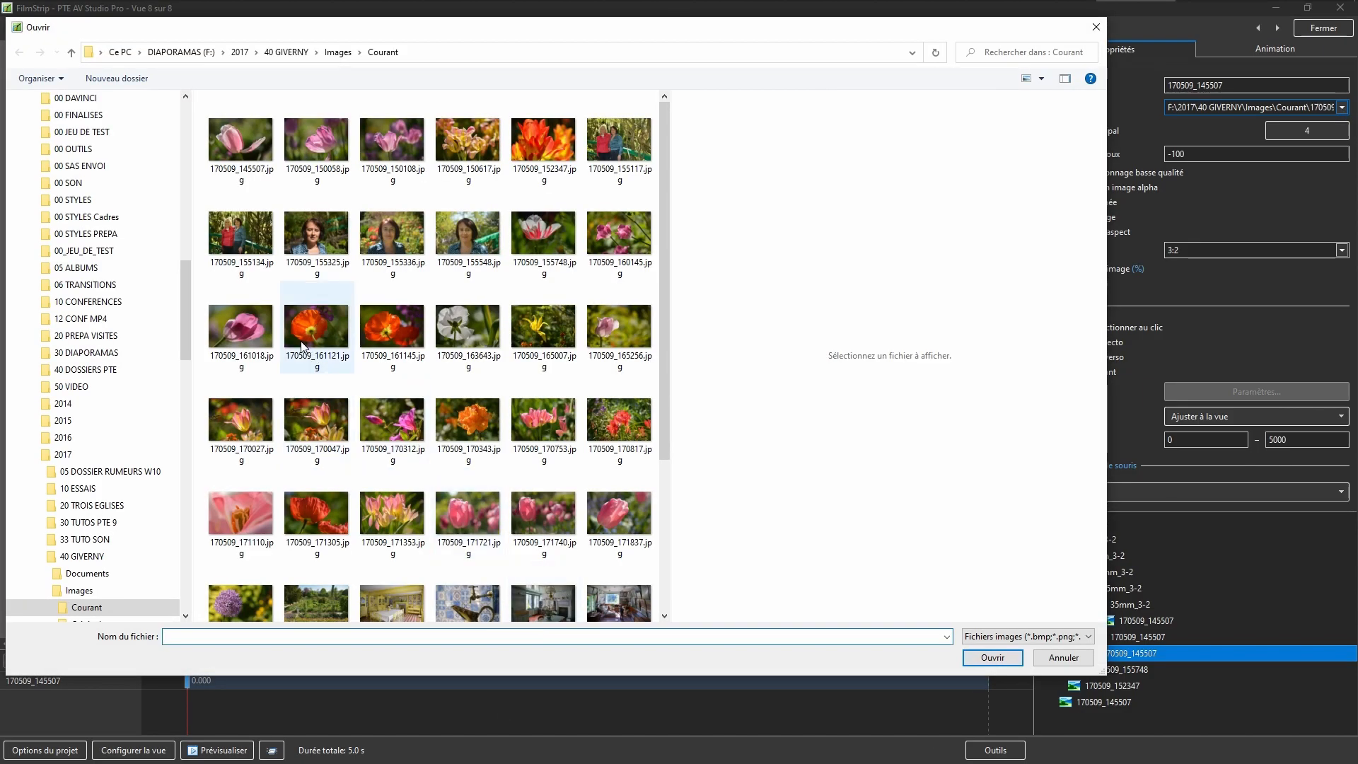
left_click(305, 345)
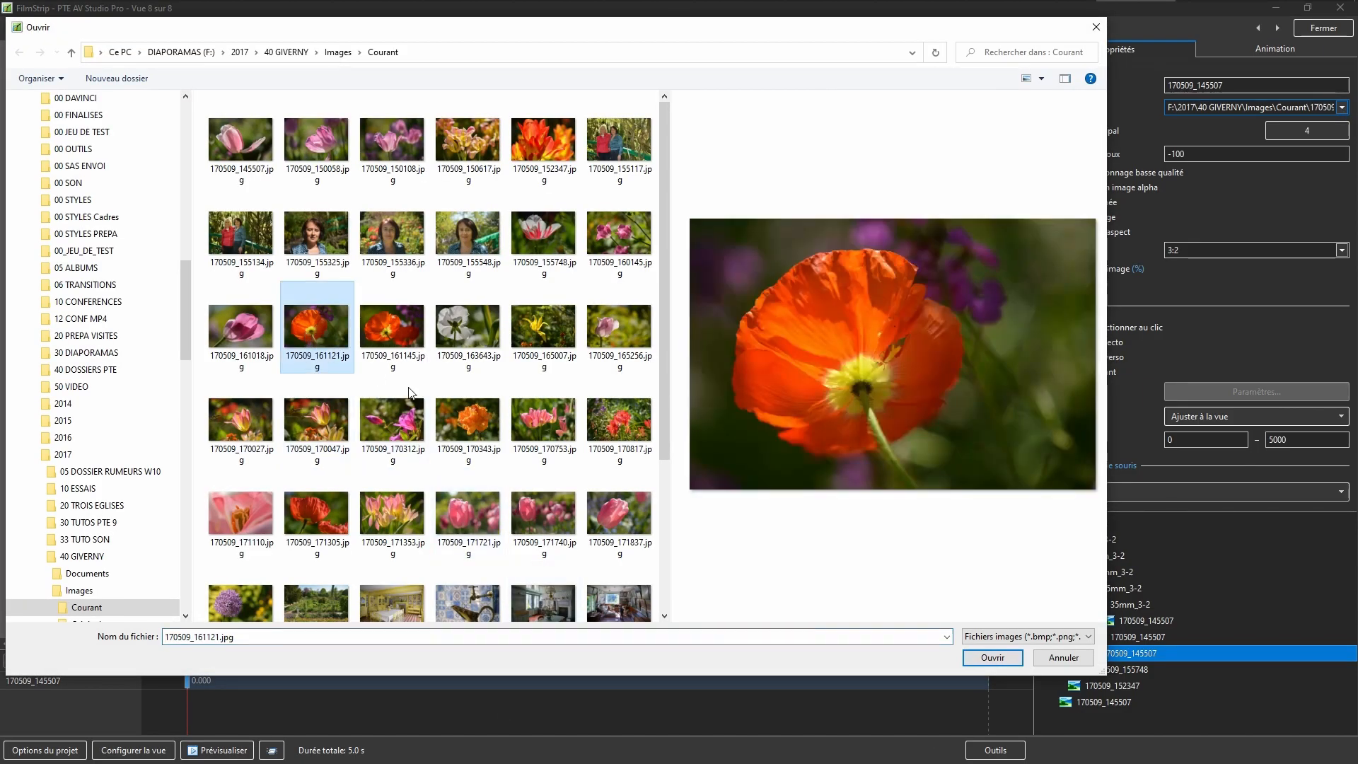
left_click(992, 657)
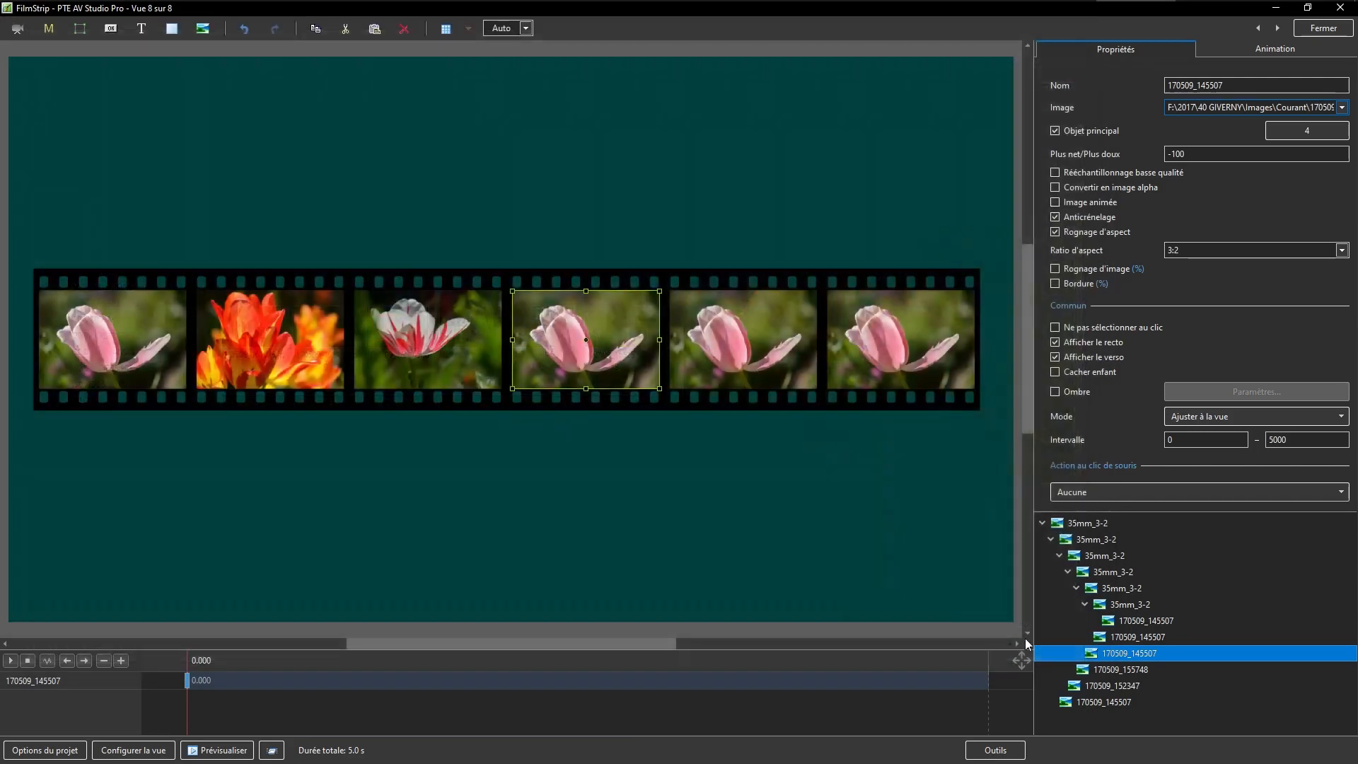
Replace the fifth frame's photo with 170509_163643.jpg from the Courant folder
left_click(1128, 638)
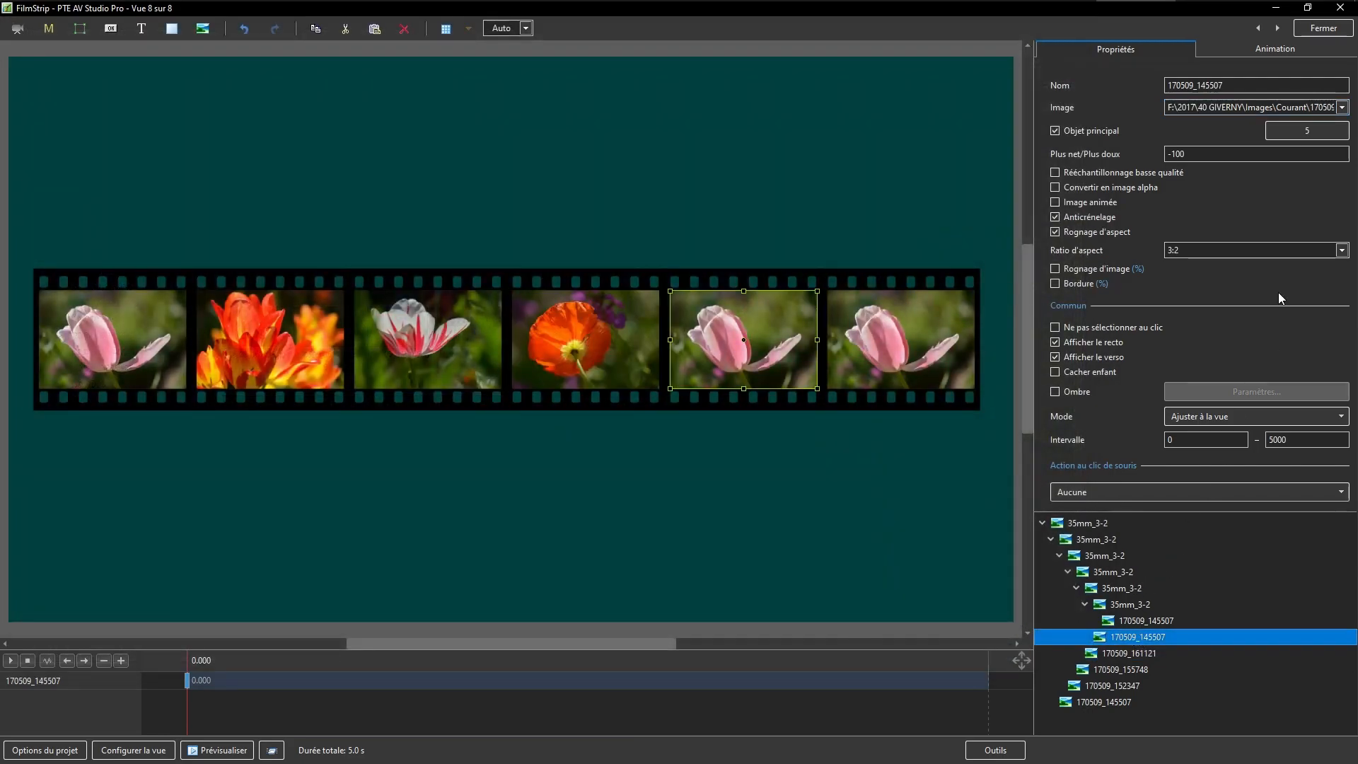
left_click(1342, 108)
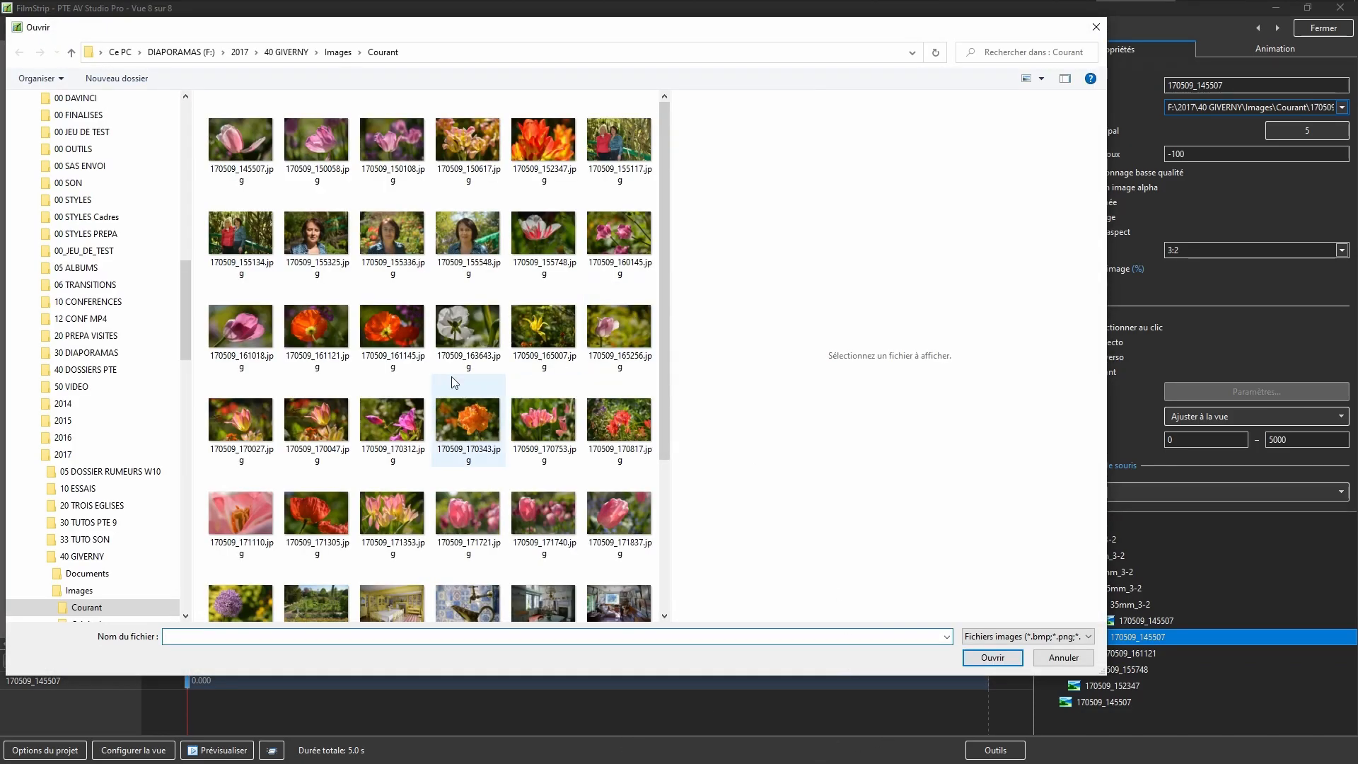
double_click(463, 327)
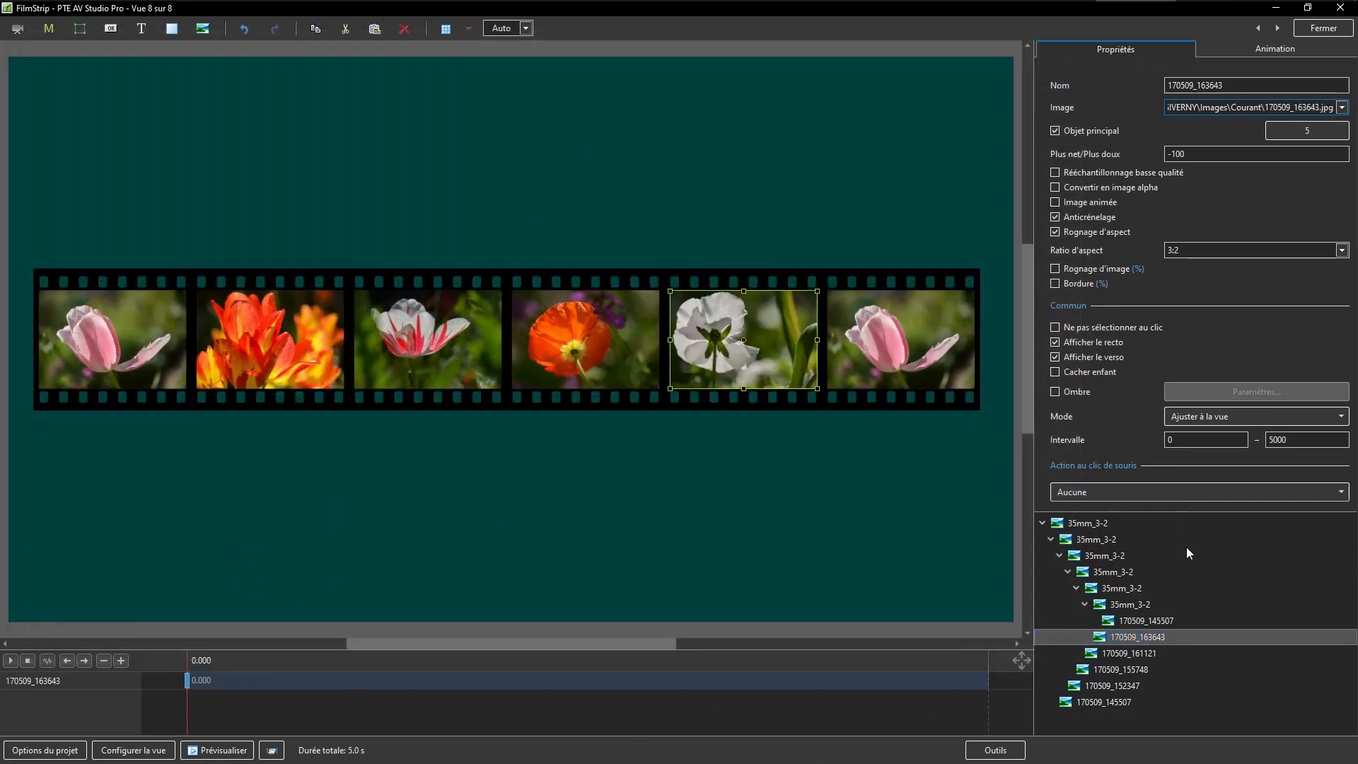
Replace the sixth frame's photo with 170509_170027.jpg from the Courant folder and deselect it
left_click(1142, 621)
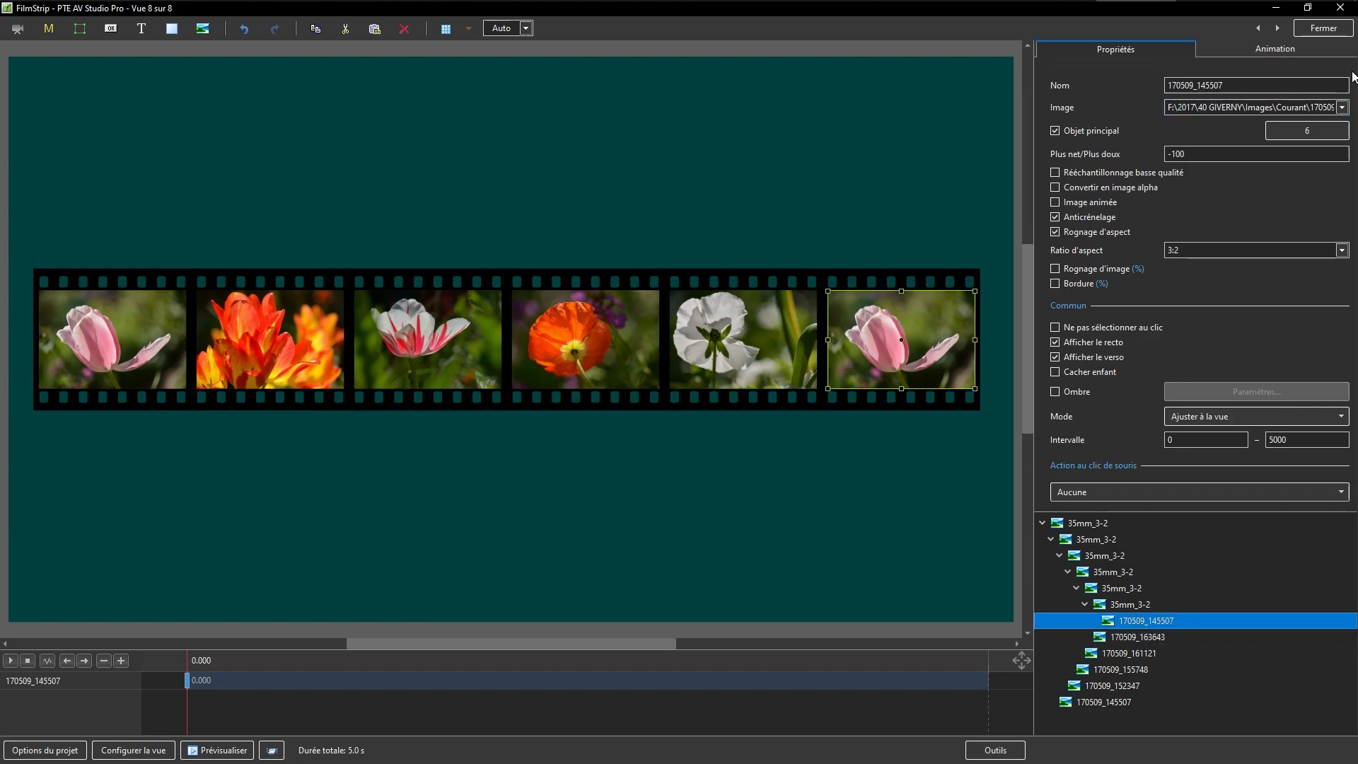
left_click(1343, 107)
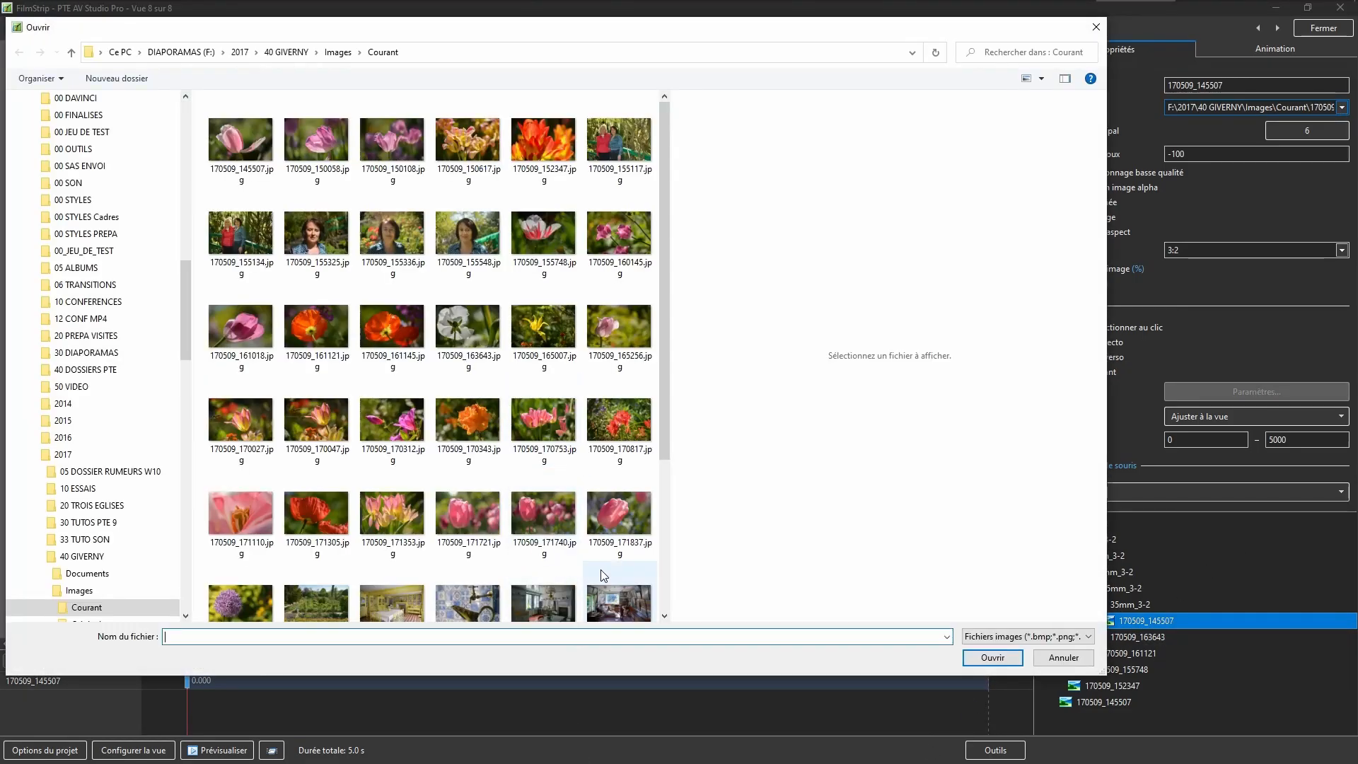
left_click(258, 427)
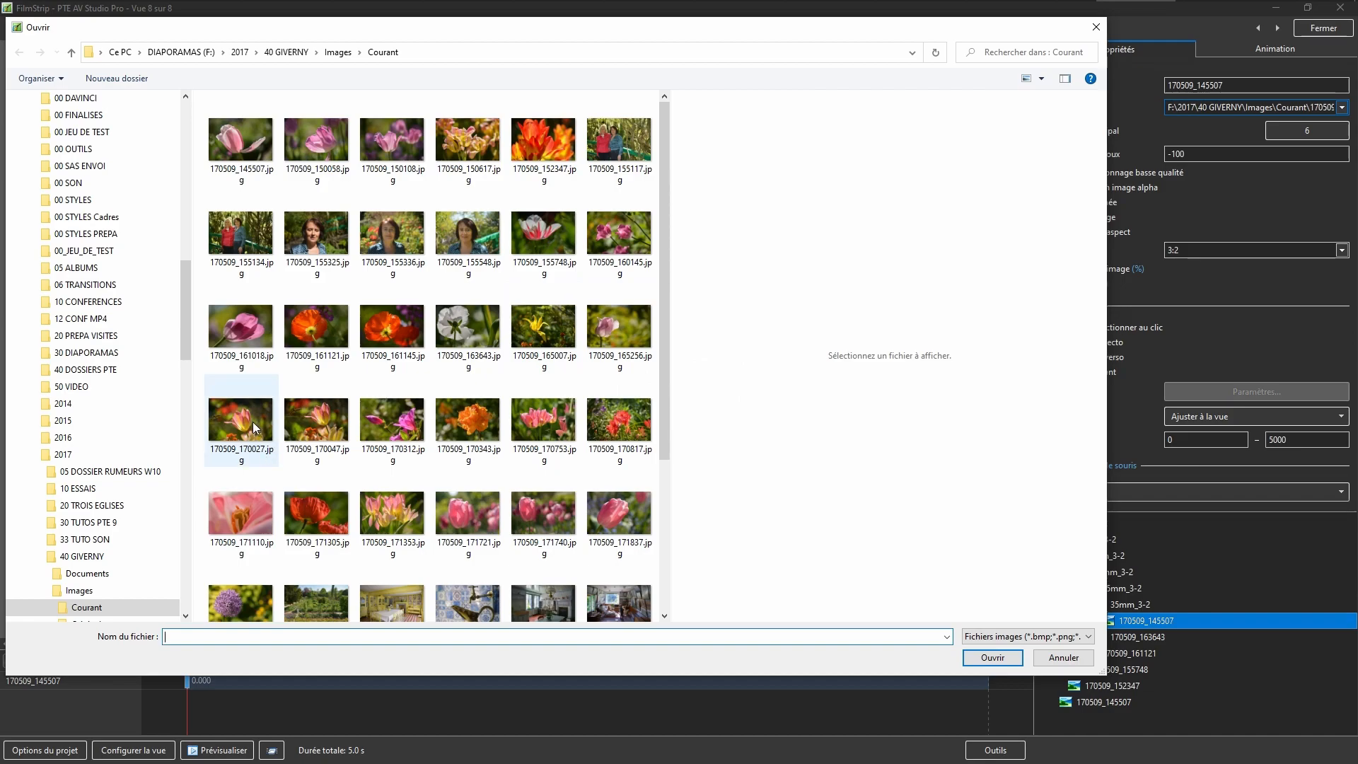
double_click(256, 429)
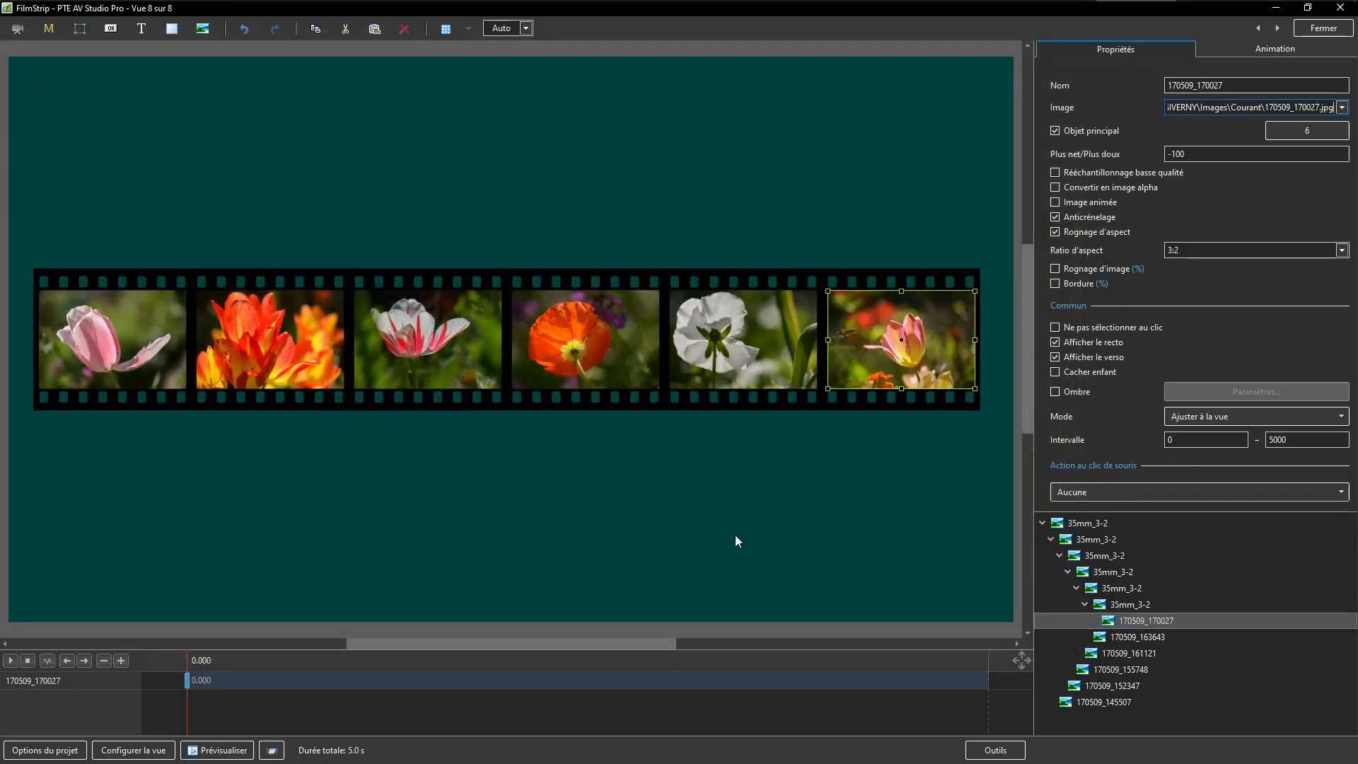
left_click(785, 574)
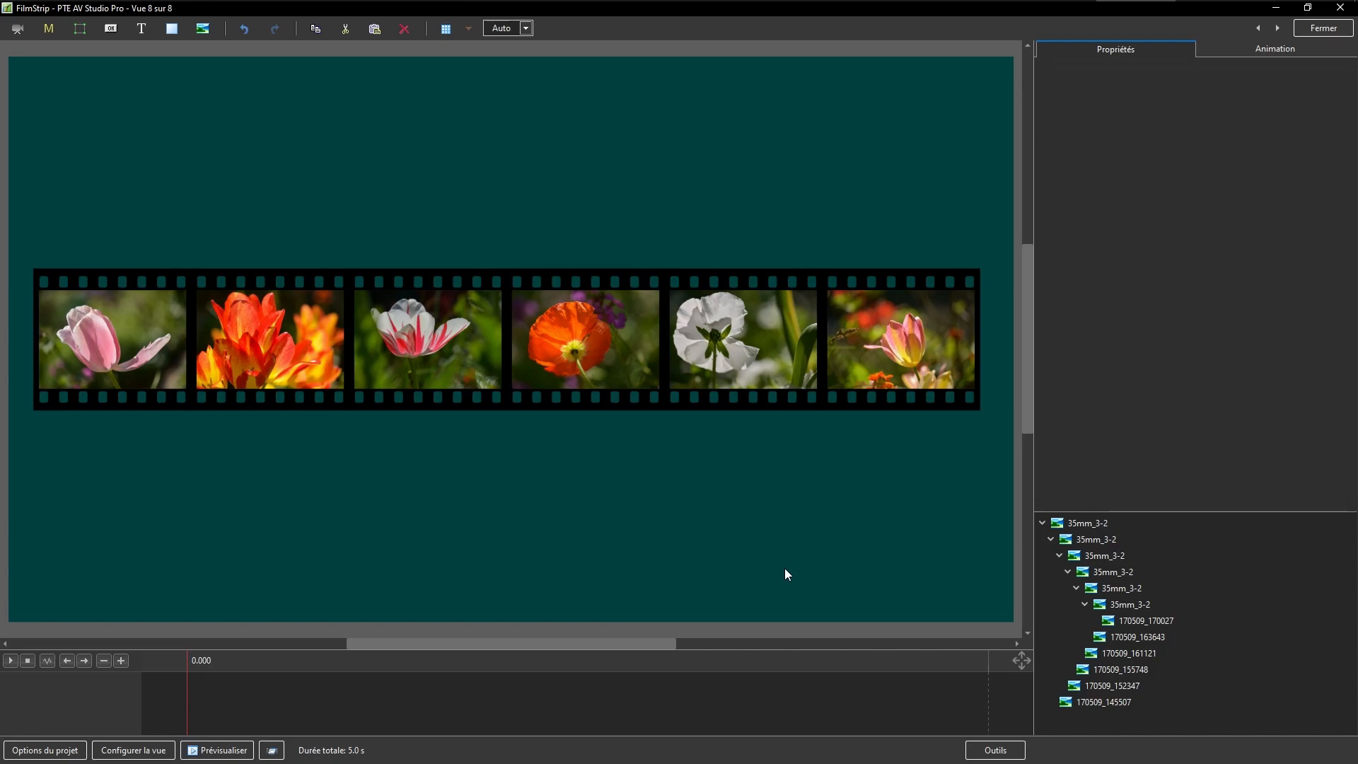
Collapse the film strip's object tree and add a container frame named BANDES at the root level
left_click(1044, 523)
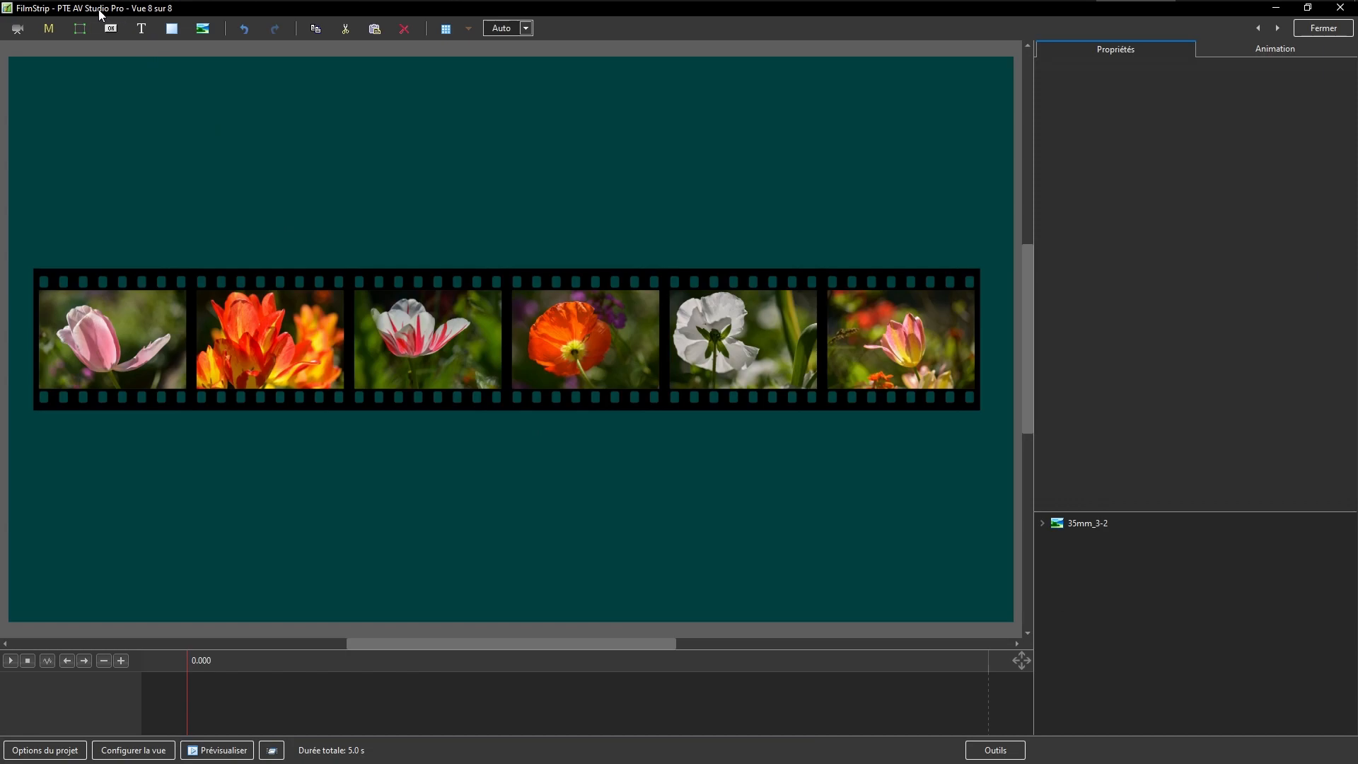
left_click(81, 29)
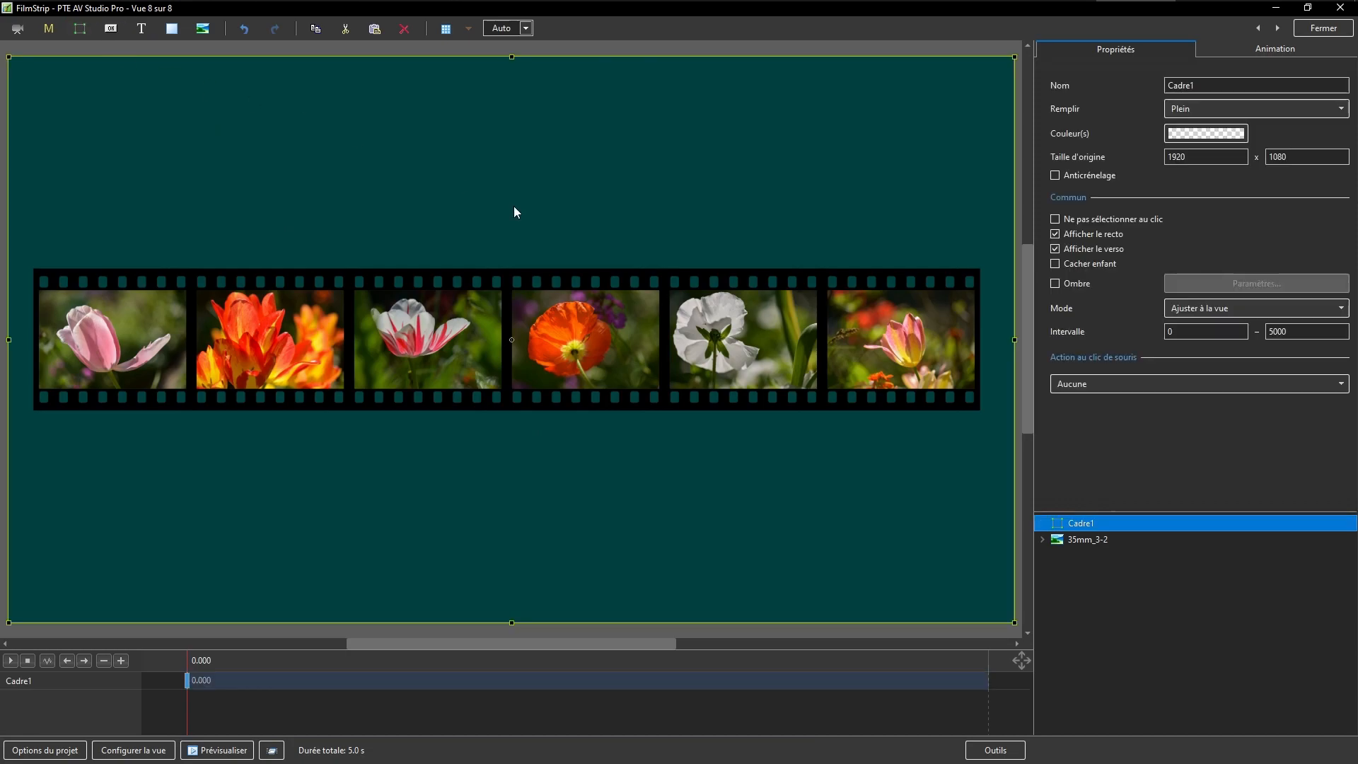
double_click(1214, 92)
type("BANDES")
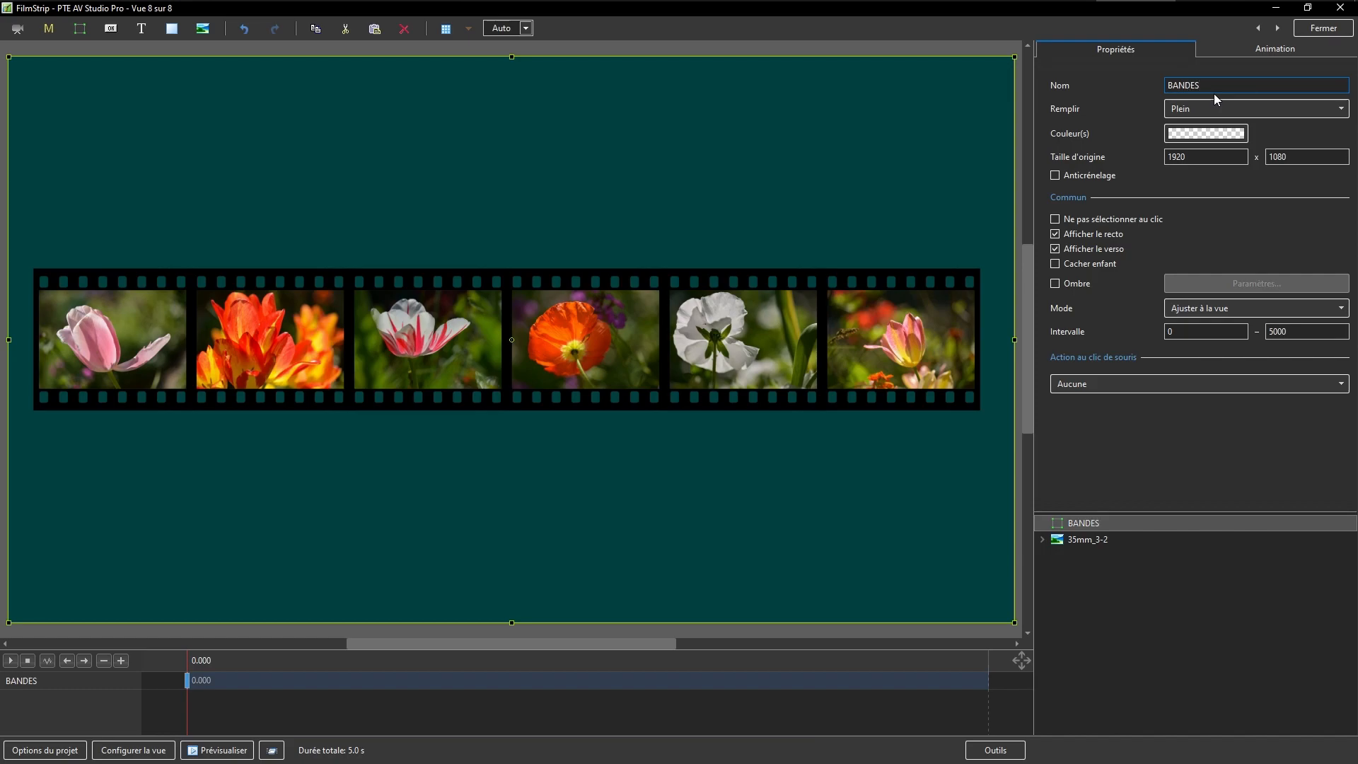
Cut the whole 35mm_3-2 film strip and paste it as a child of the BANDES frame
left_click(1075, 539)
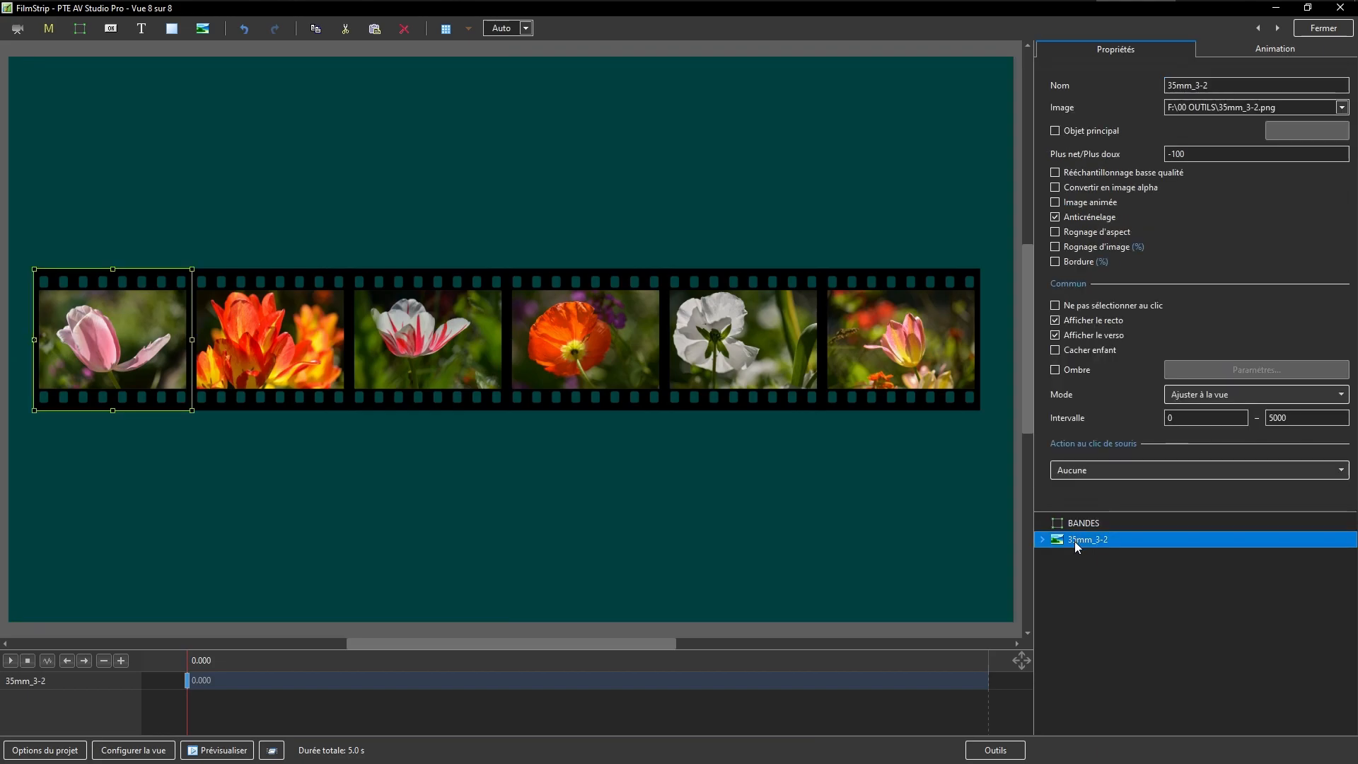
key("ctrl+x")
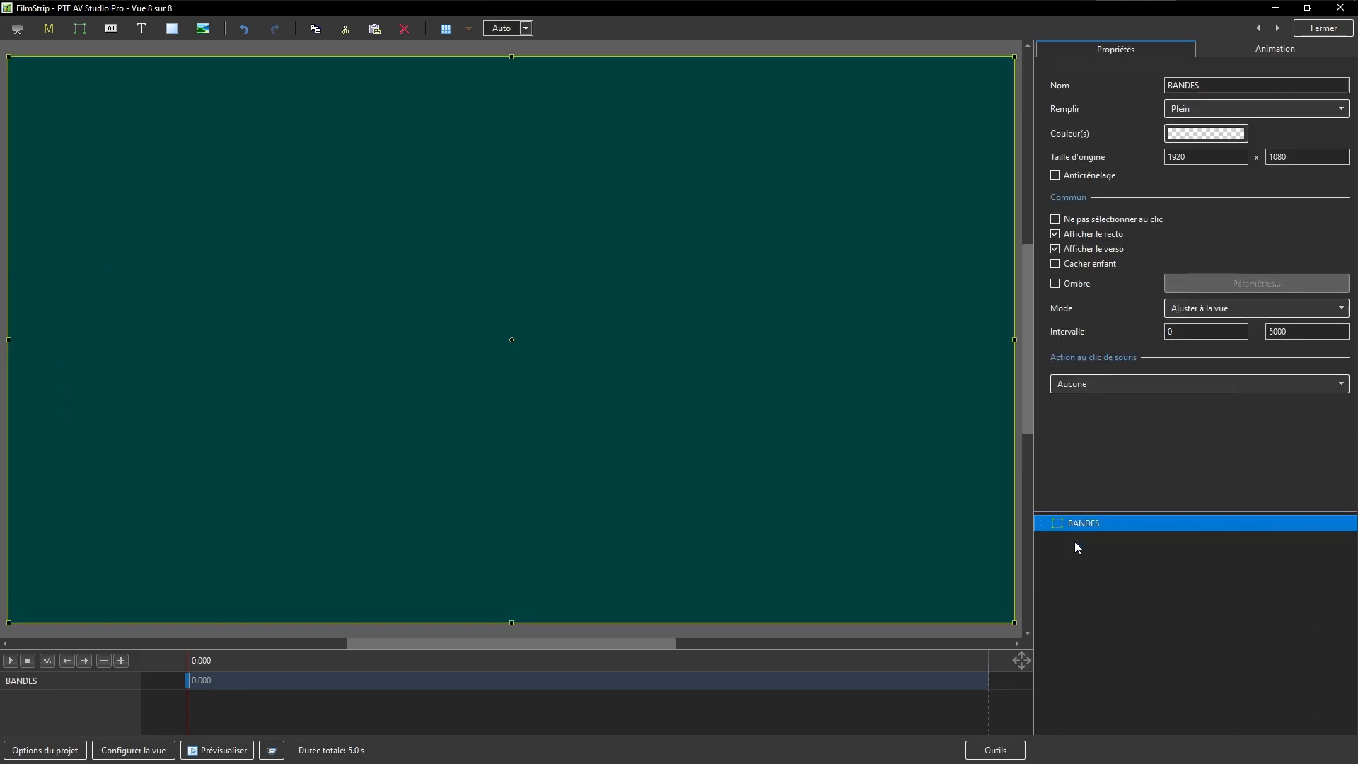
key("ctrl+v")
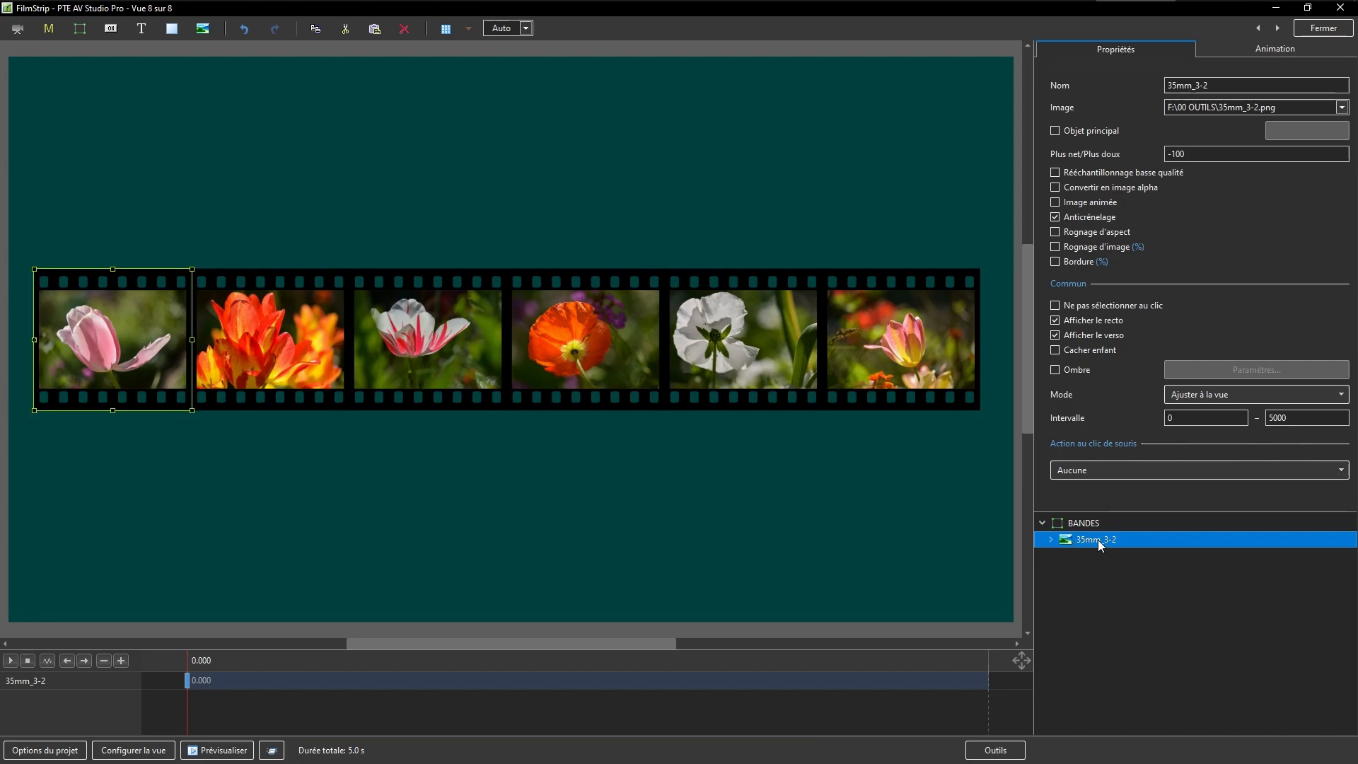
left_click(1071, 524)
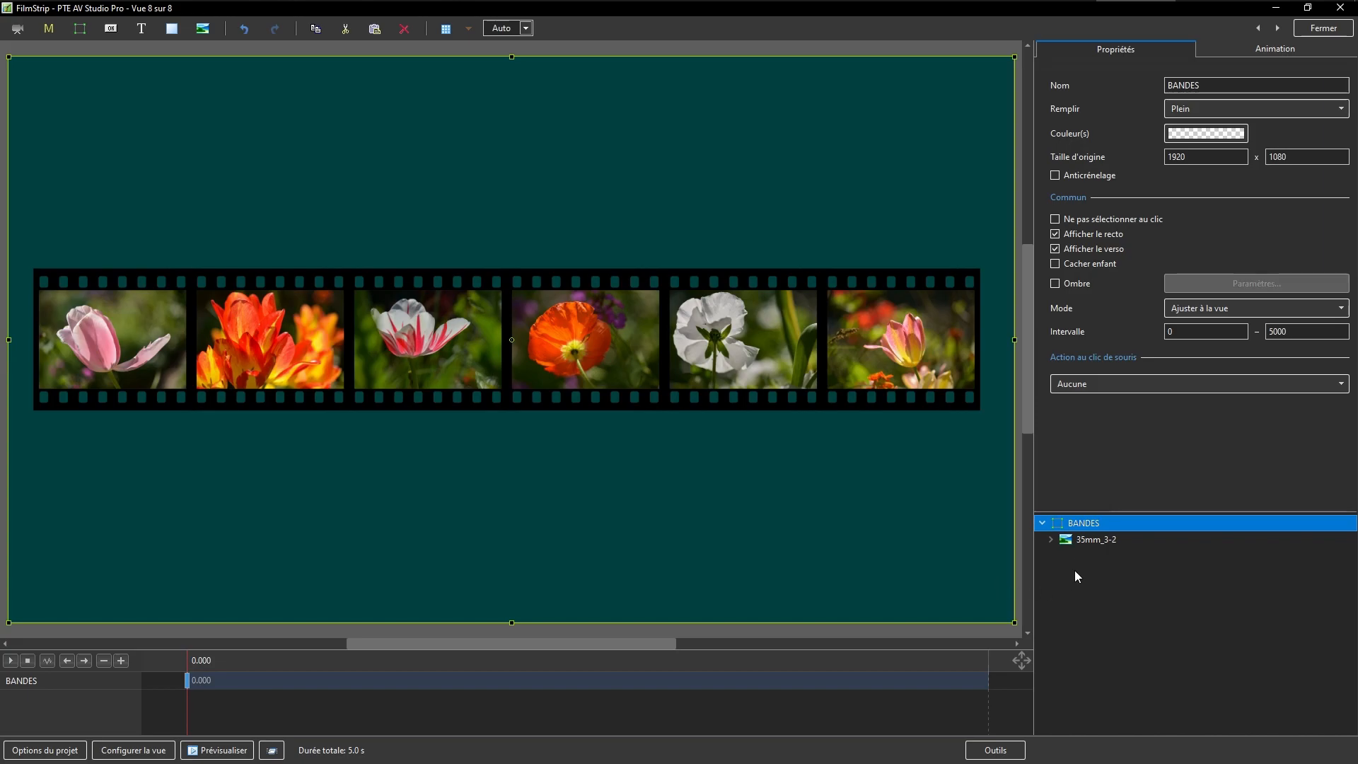
left_click(1074, 540)
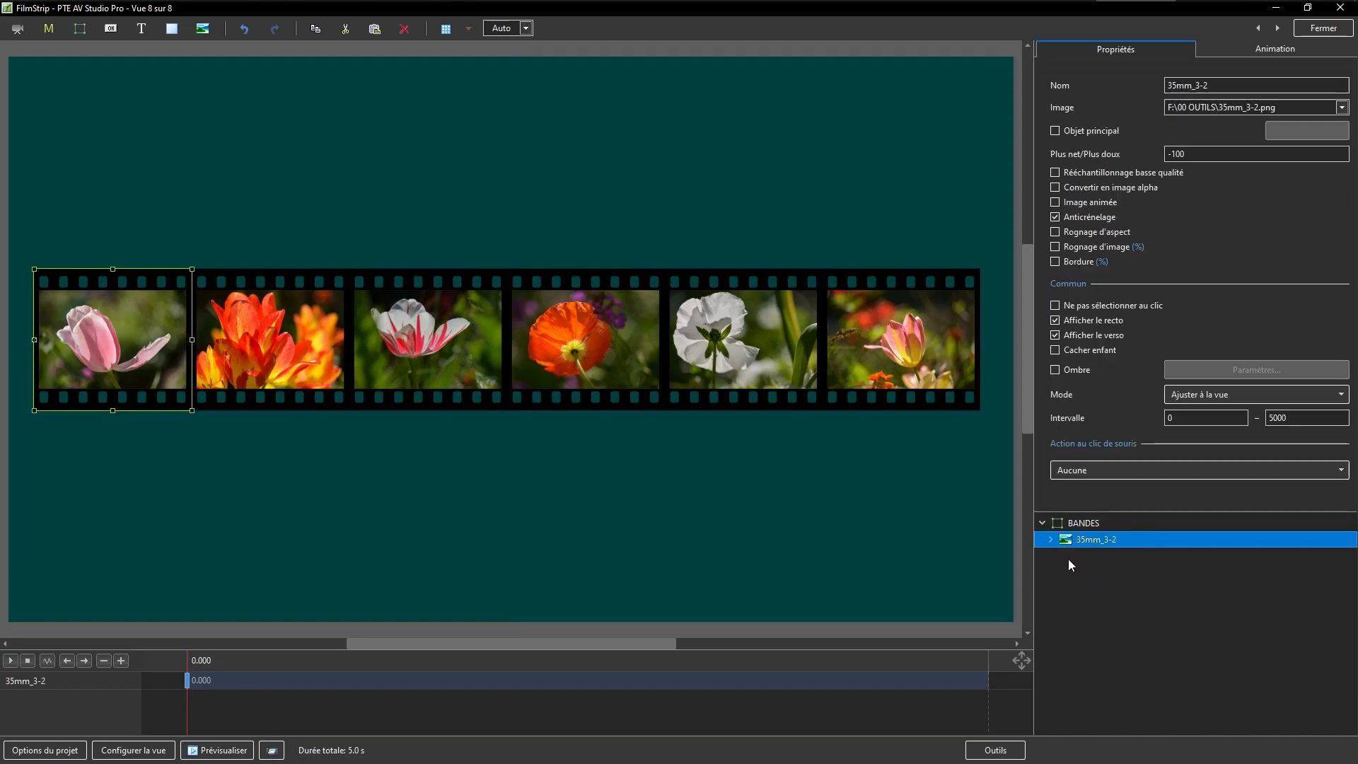
Add a separator for background objects beneath the BANDES group
right_click(1072, 589)
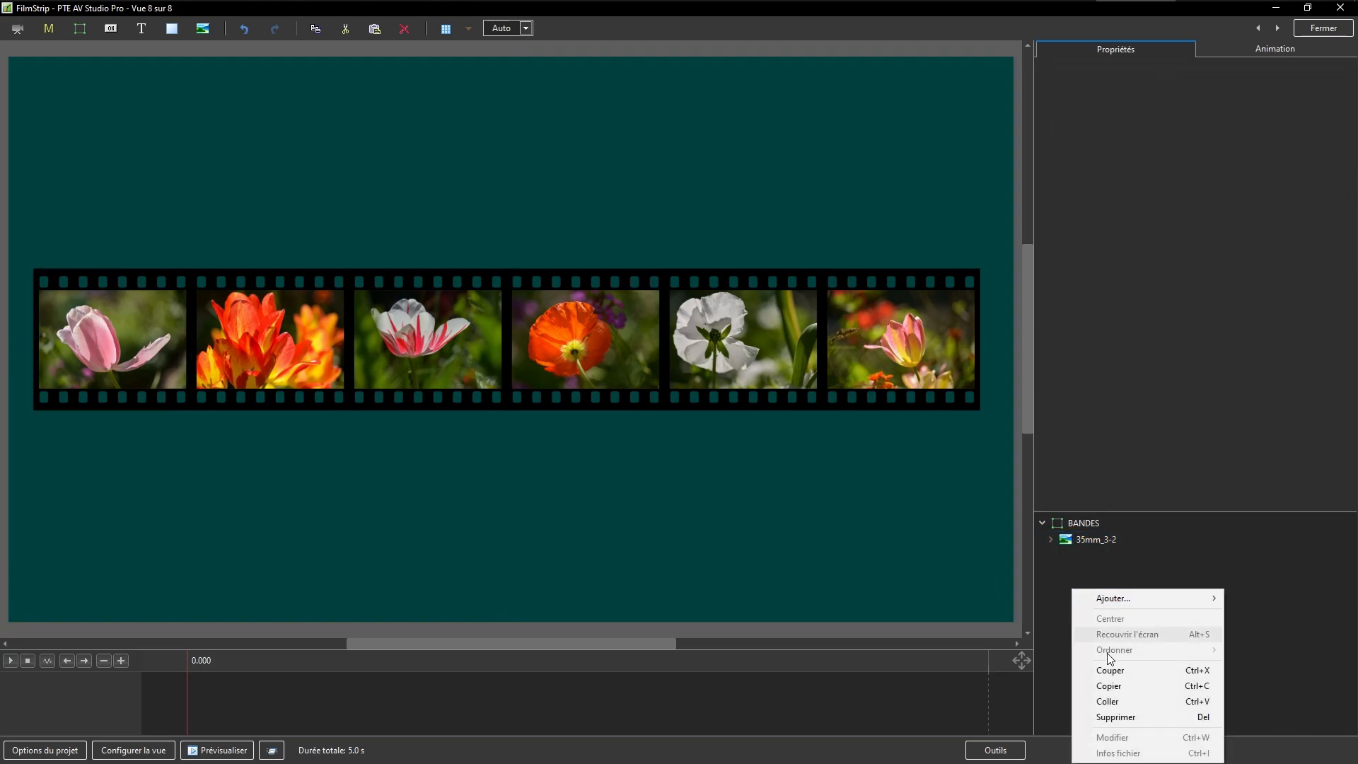
mouse_move(1112, 601)
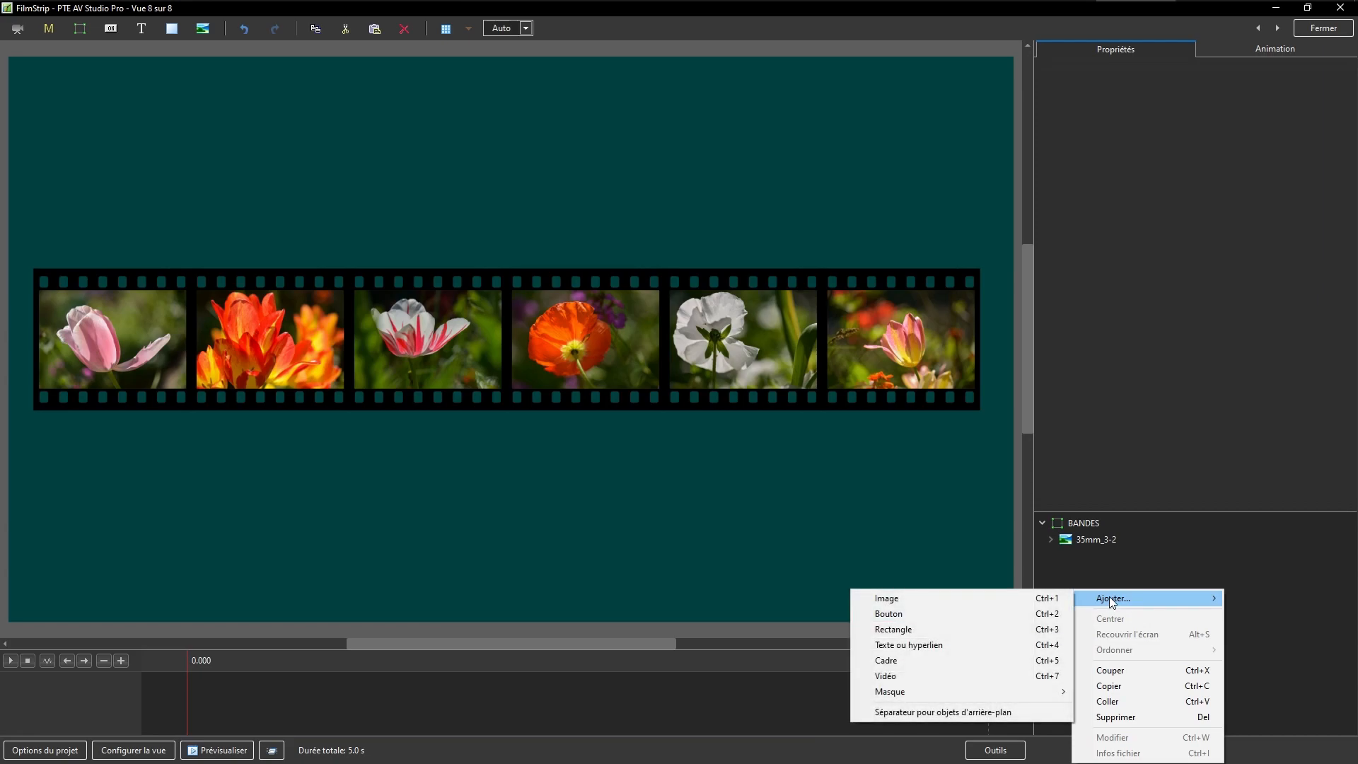
left_click(946, 713)
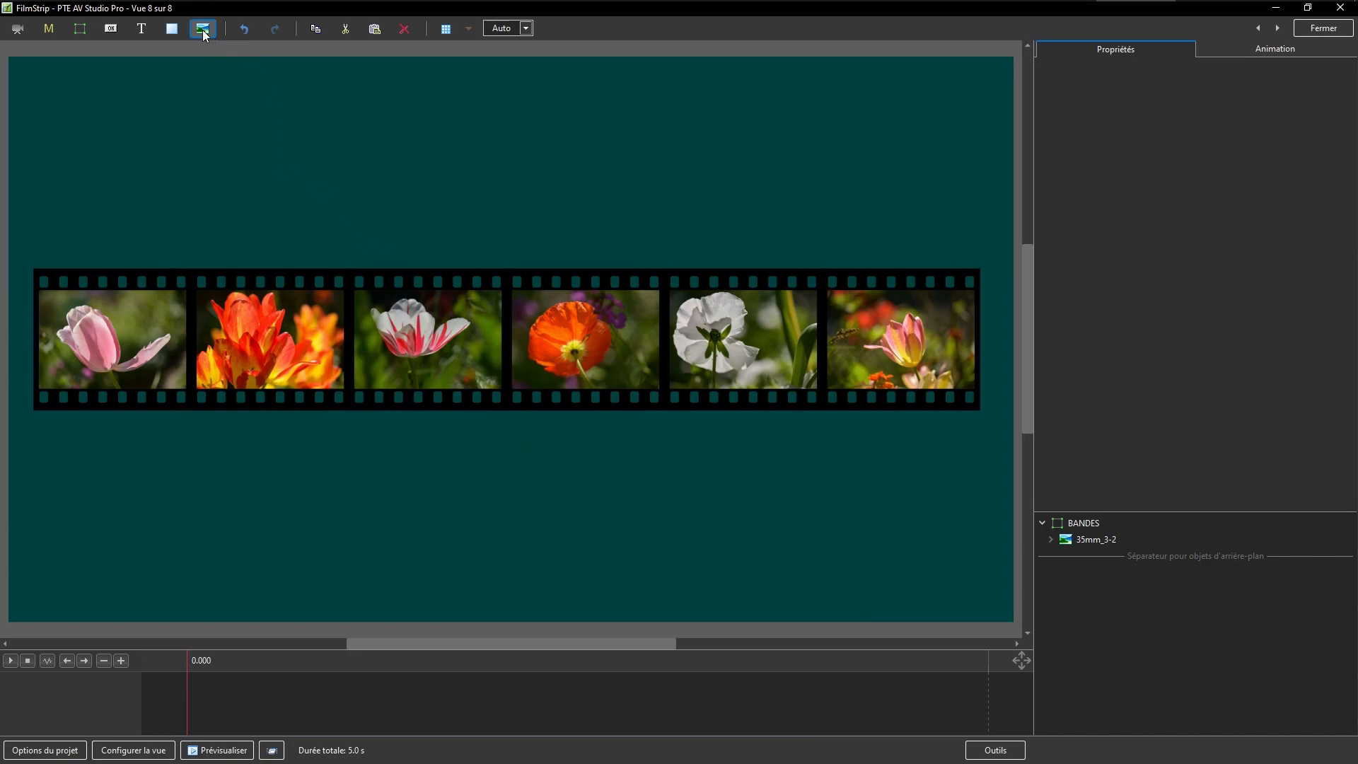
Add a second root-level container frame and name it BACKGROUND
left_click(80, 28)
left_click(1212, 86)
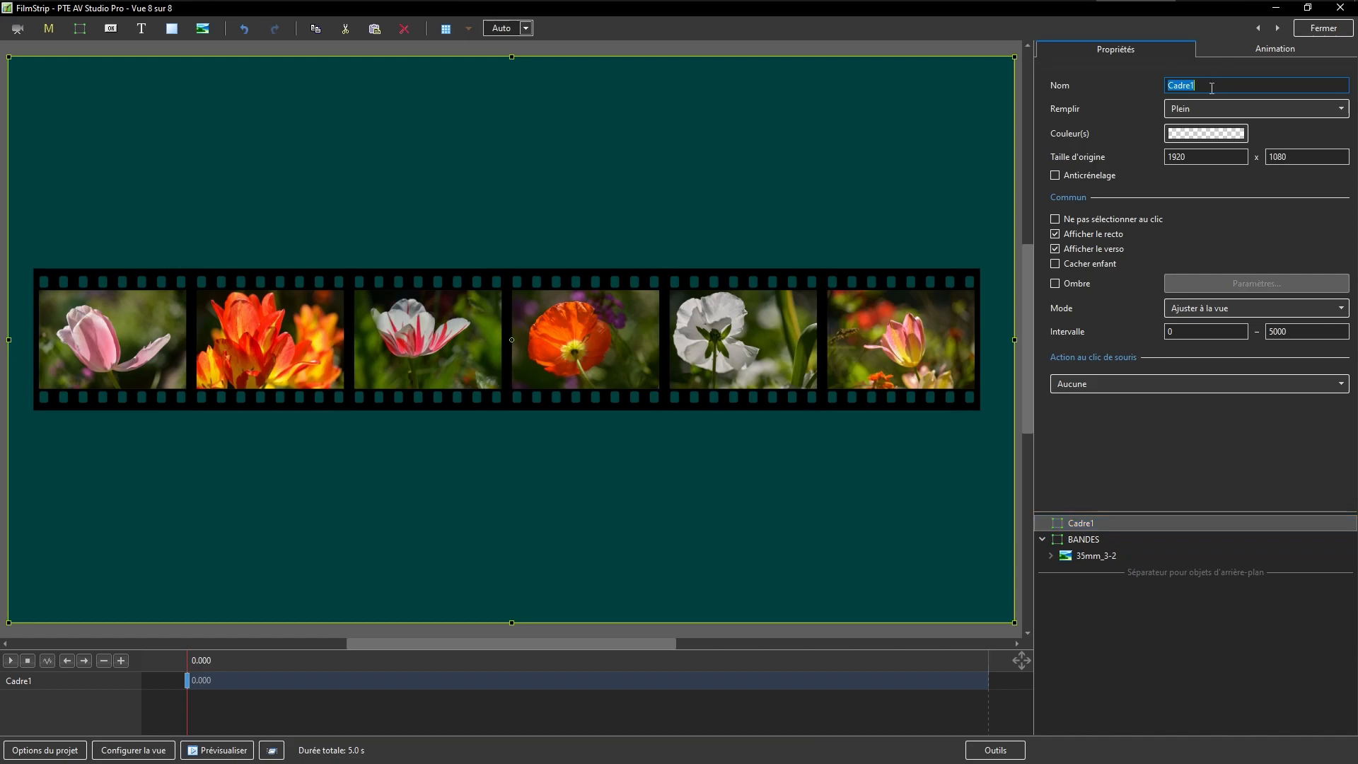
type("BACKGROUND")
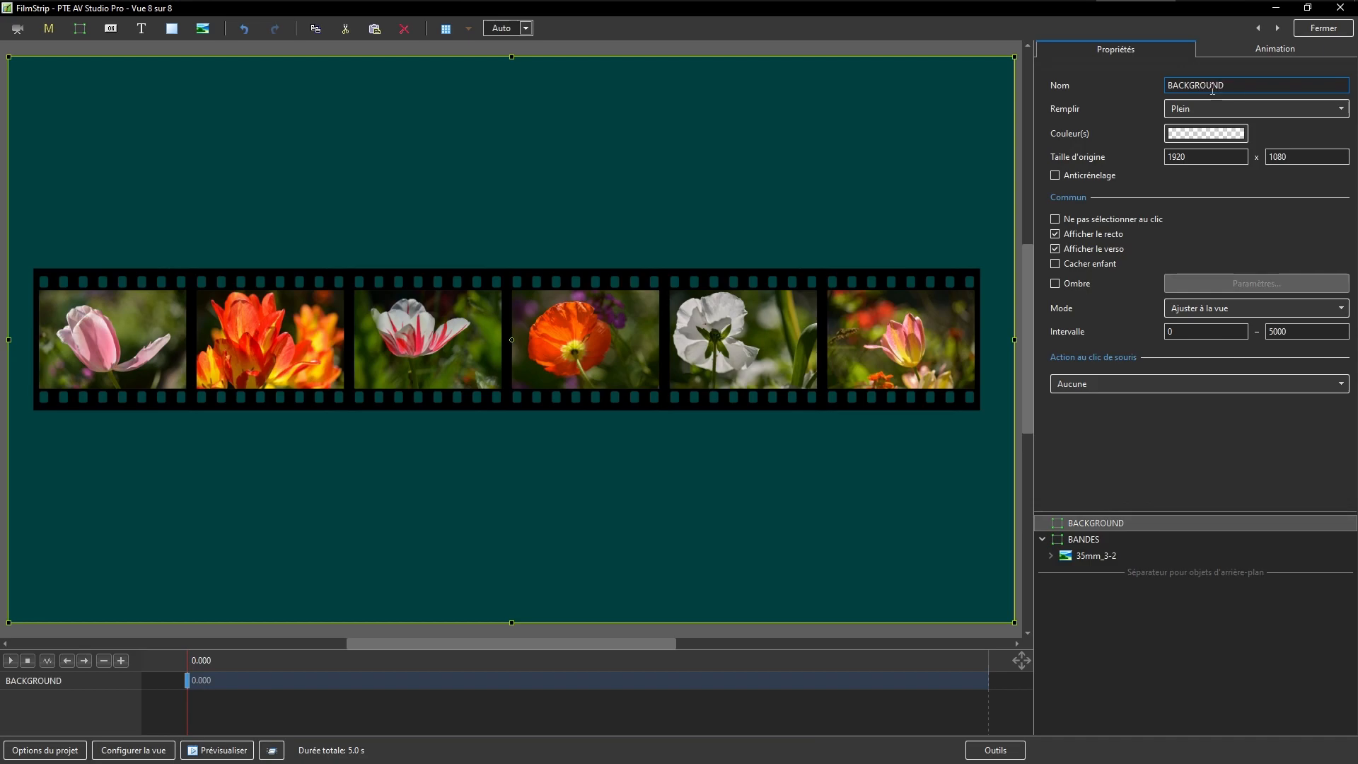
Move the BACKGROUND frame below the background separator and set its mode to Recouvrir la vue
left_click(1097, 522)
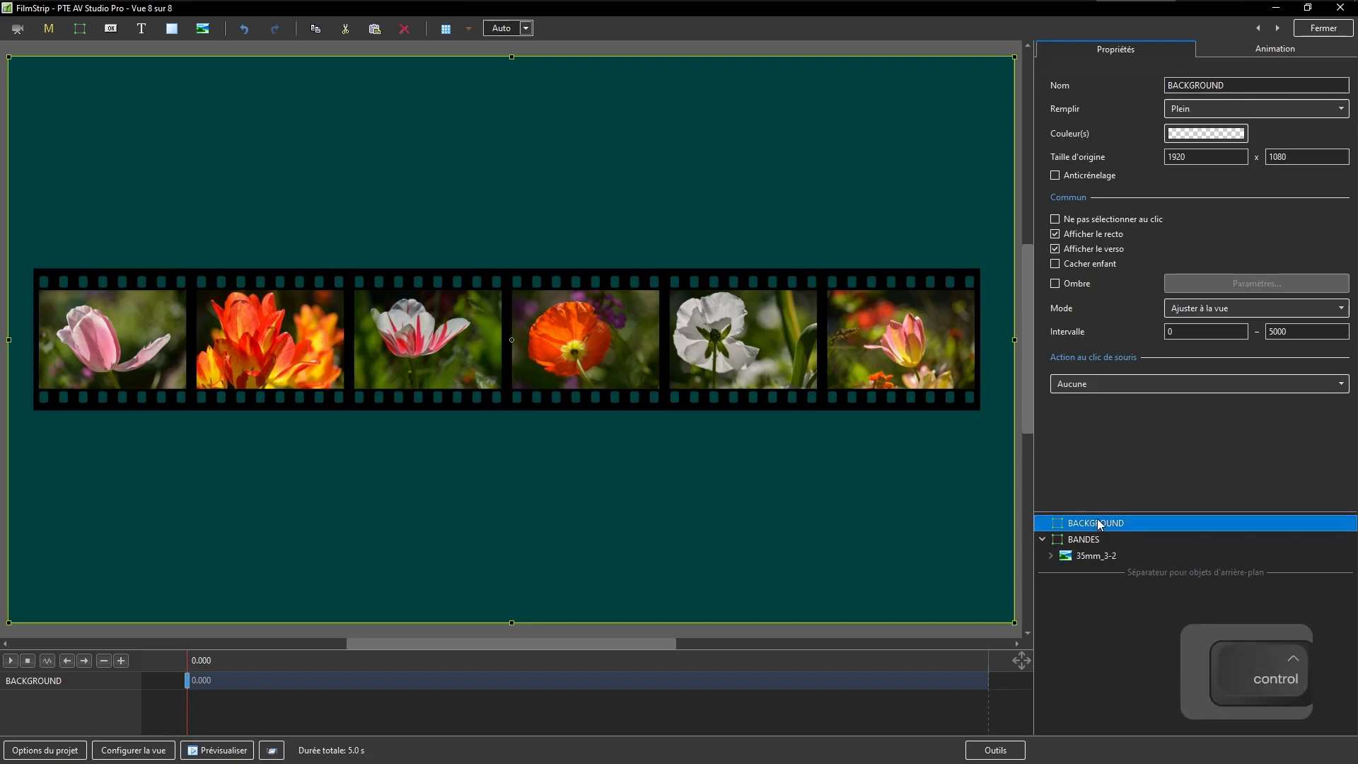
key("ctrl+Page_Down")
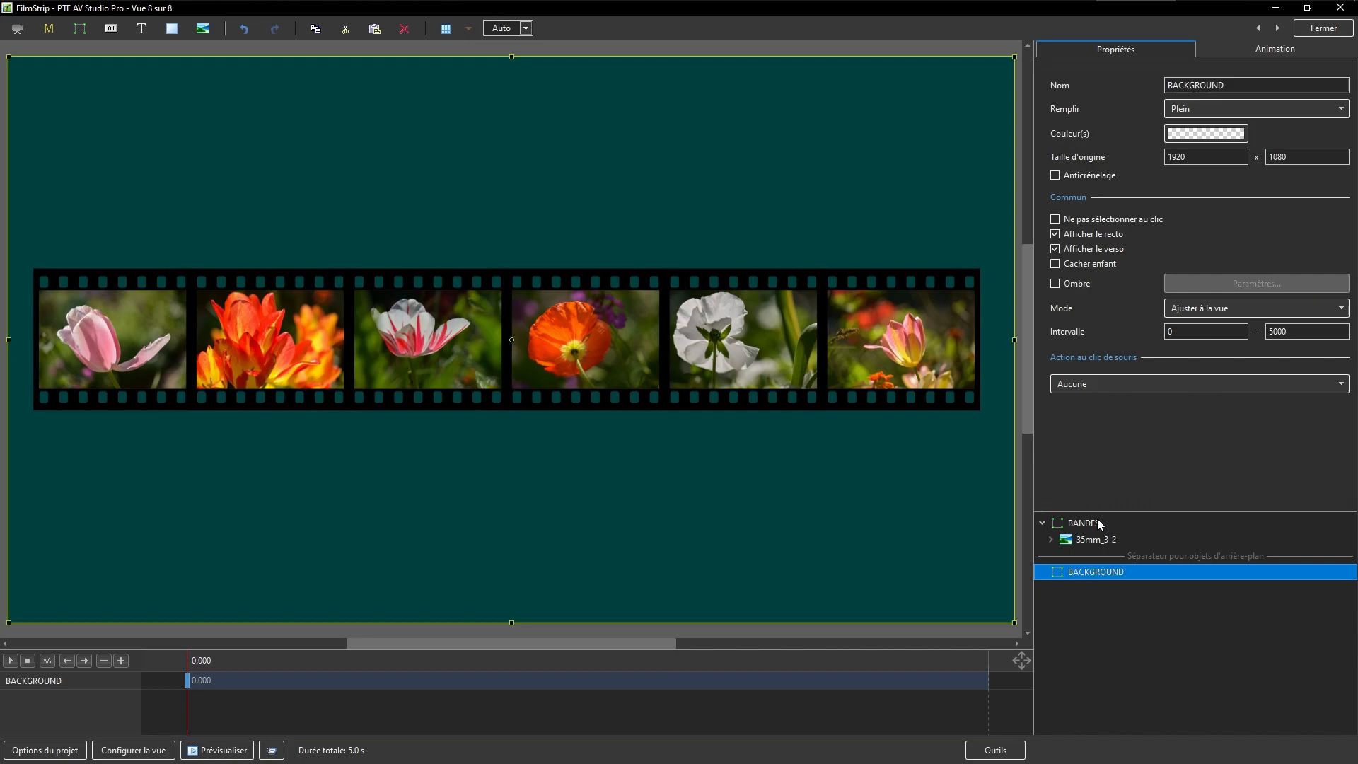
left_click(1217, 309)
left_click(1201, 342)
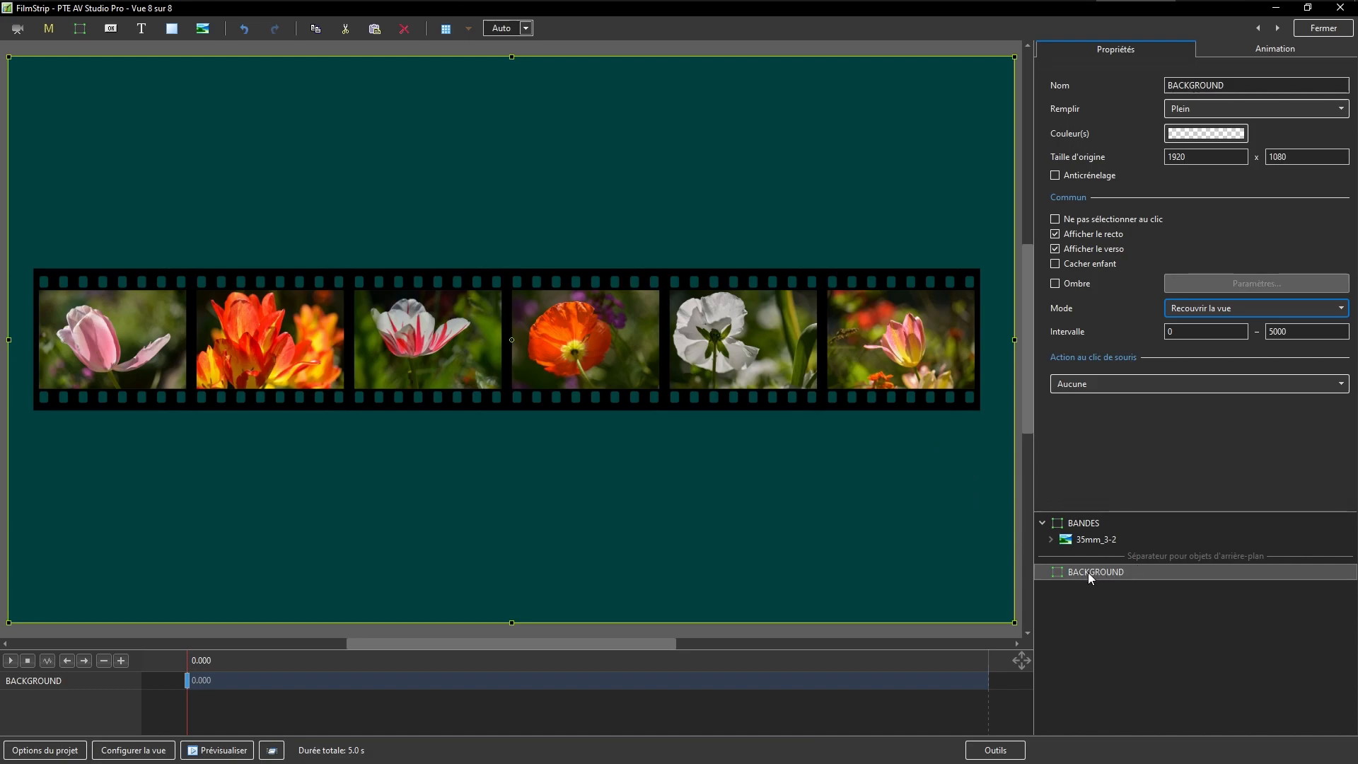
Copy the first frame's photo 170509_145507 out of the film strip and paste it as a child of the BACKGROUND frame
left_click(1051, 540)
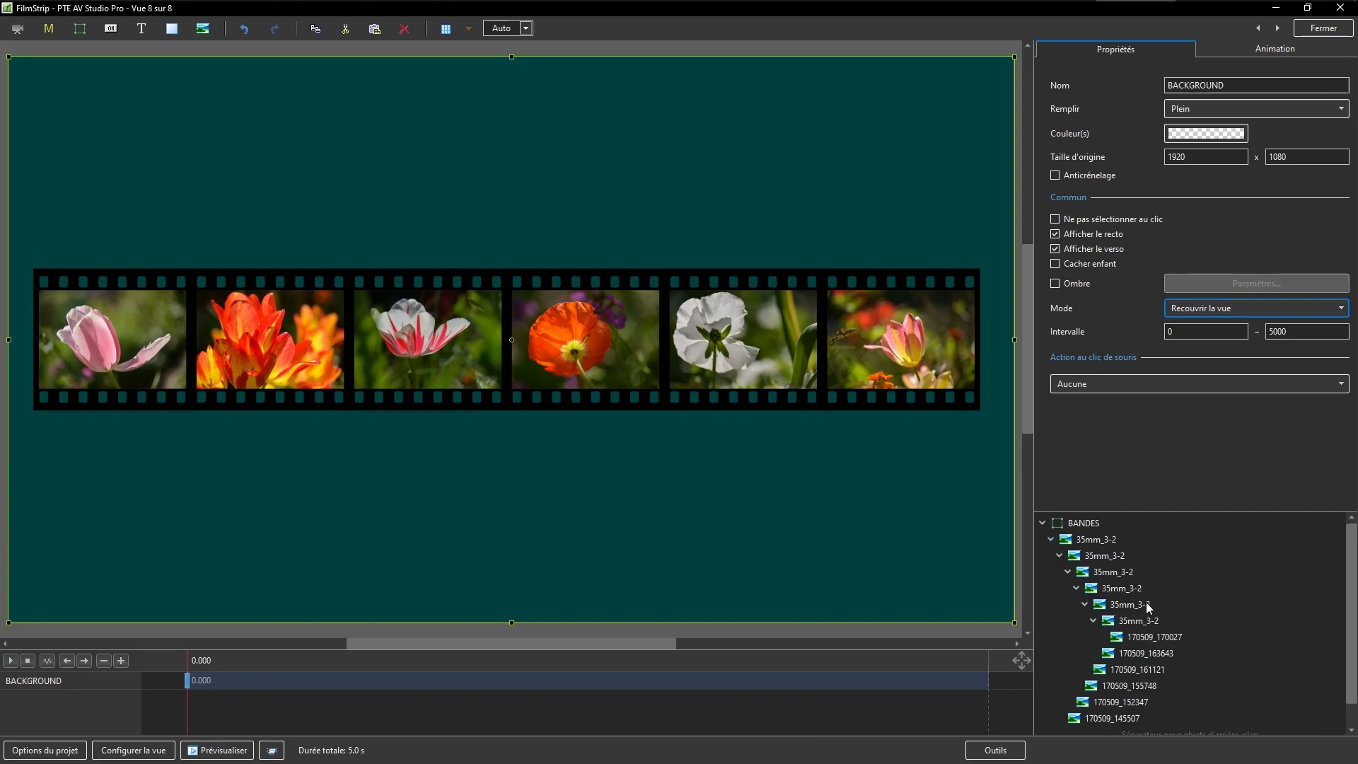
scroll(1106, 722, "down", 1)
left_click(1114, 703)
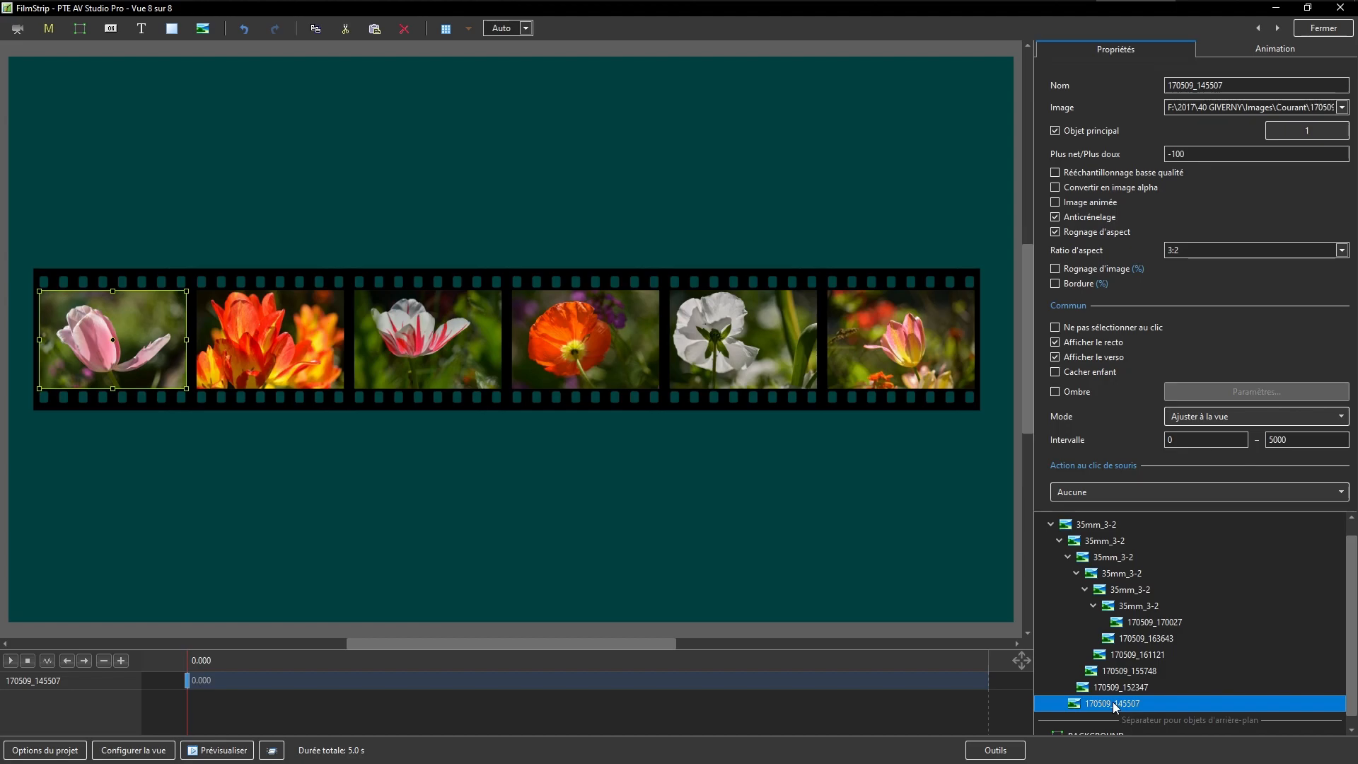
key("ctrl+c")
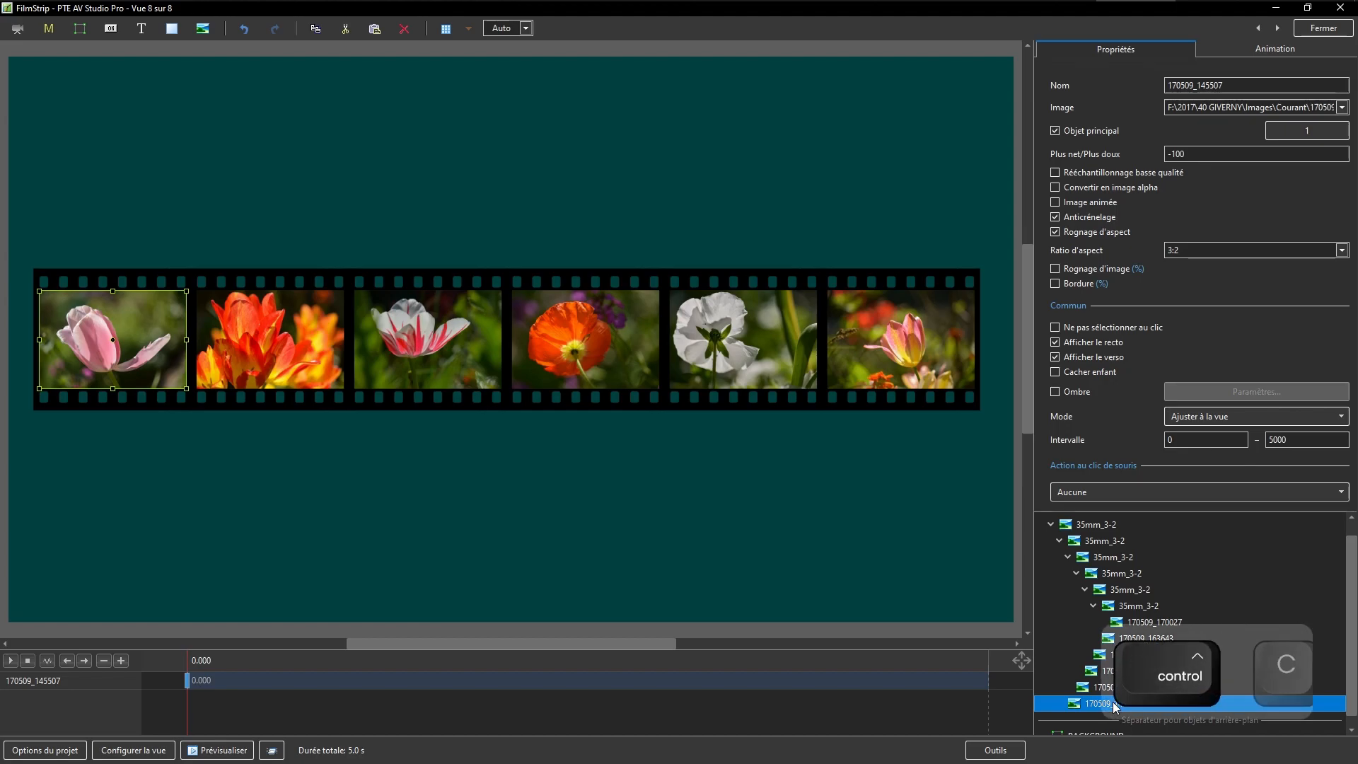
left_click(1051, 524)
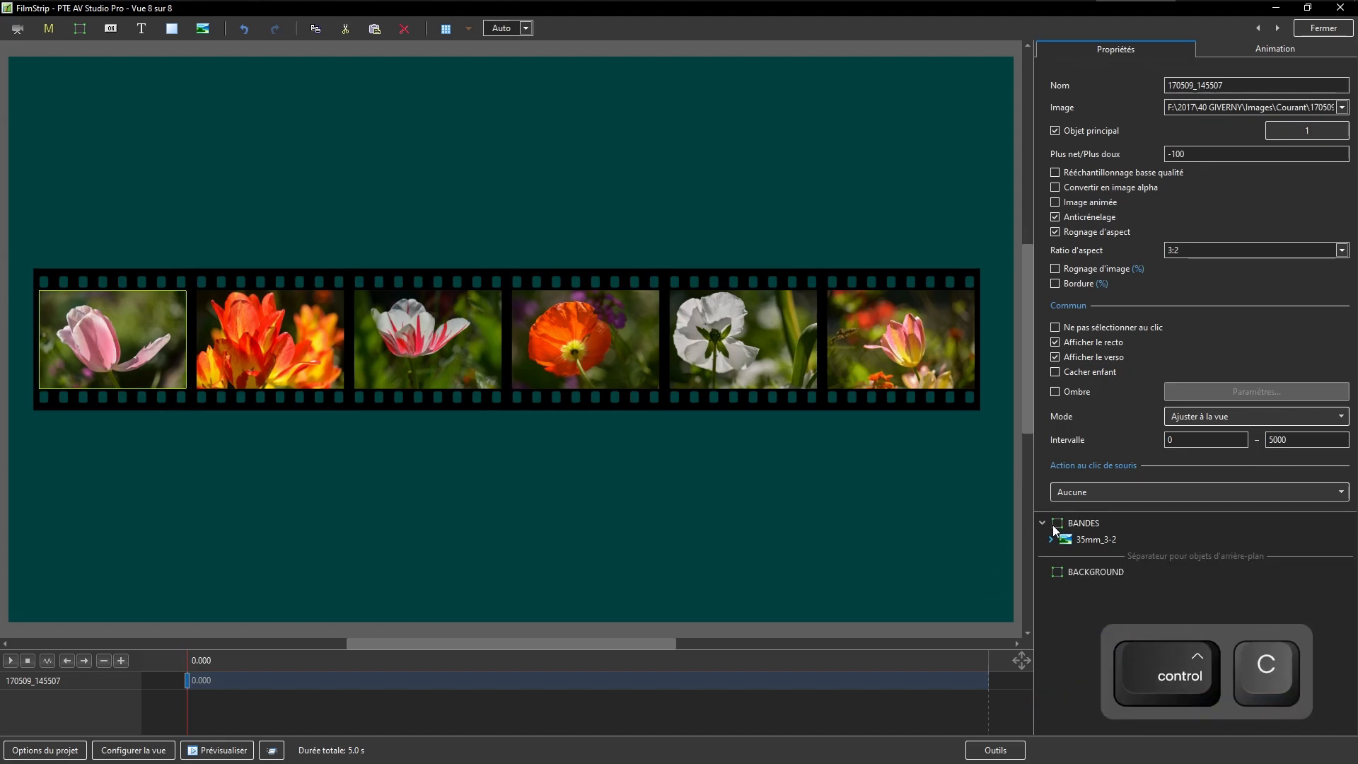
left_click(1082, 571)
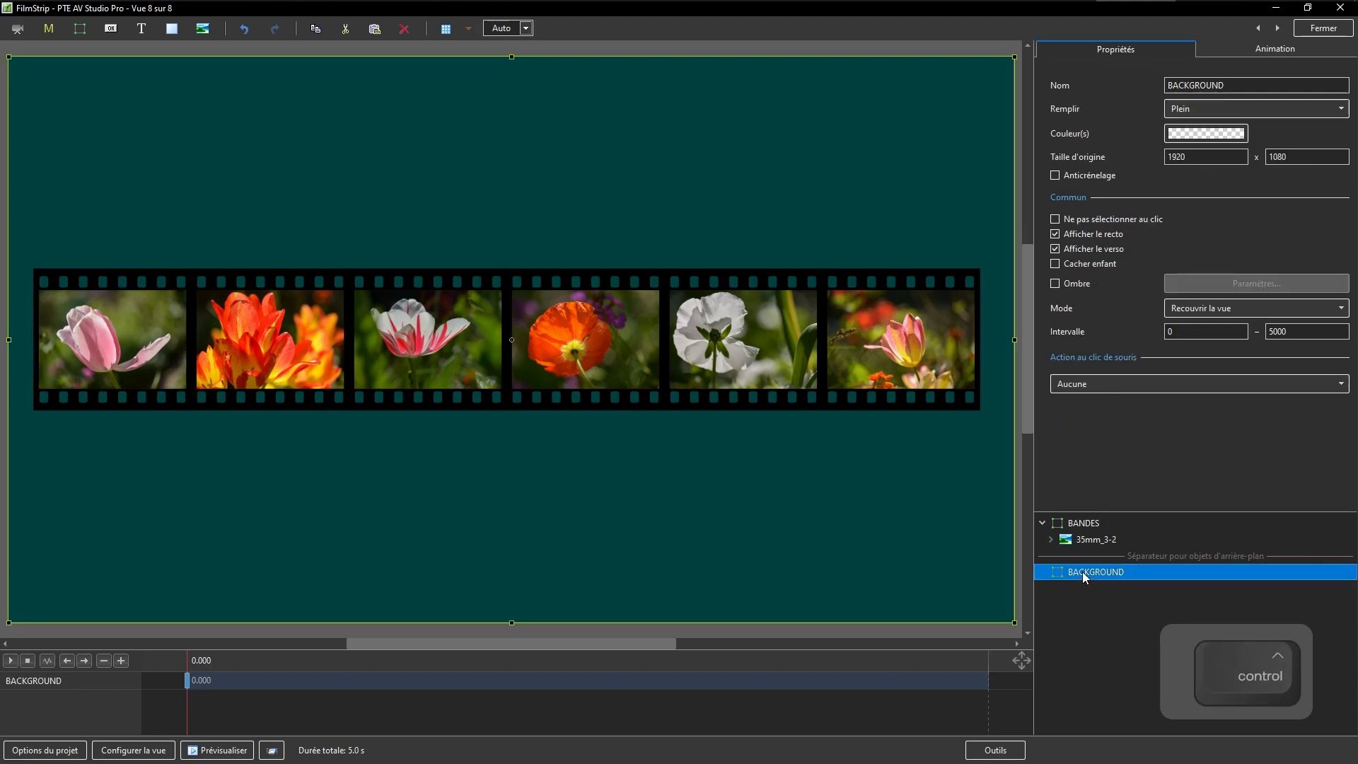
key("ctrl+v")
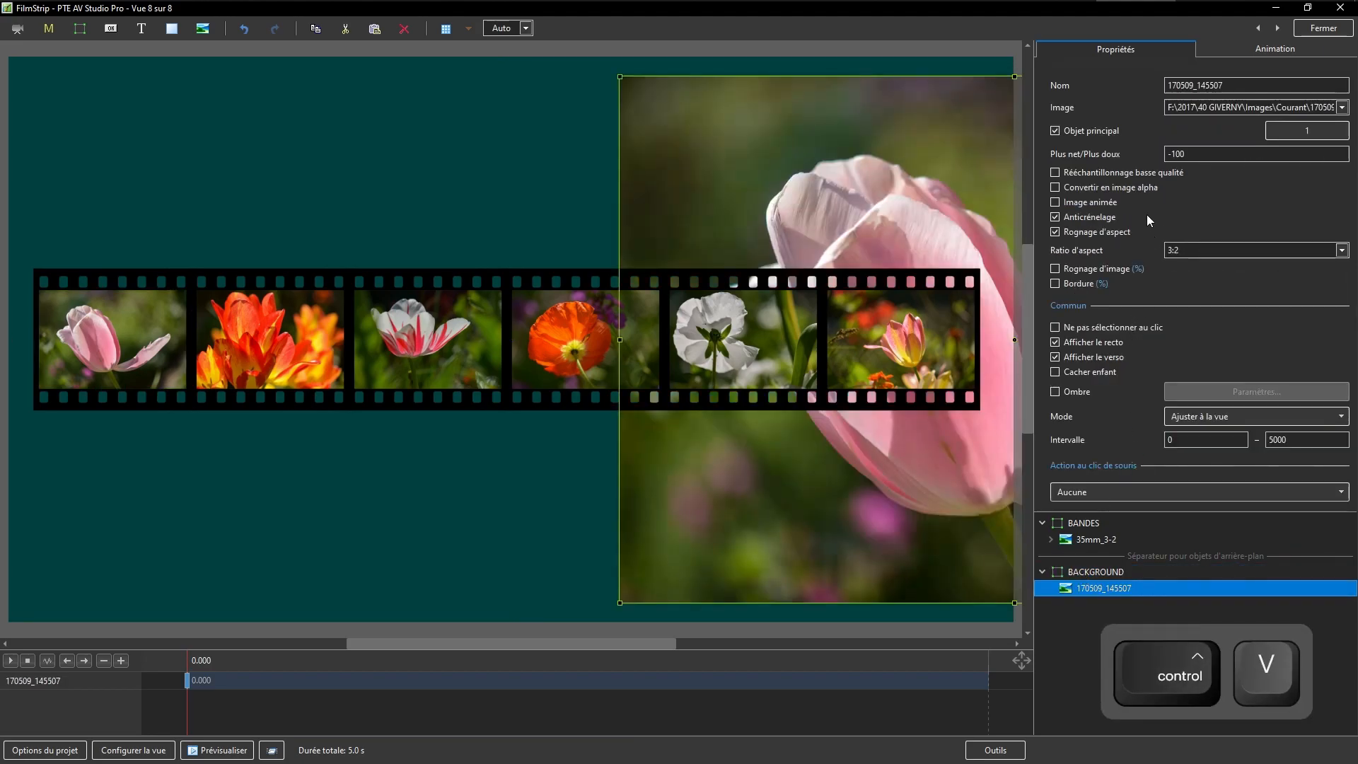
Reset the background photo 170509_145507 to a horizontal pan of 0 and a zoom of 100%
left_click(1233, 51)
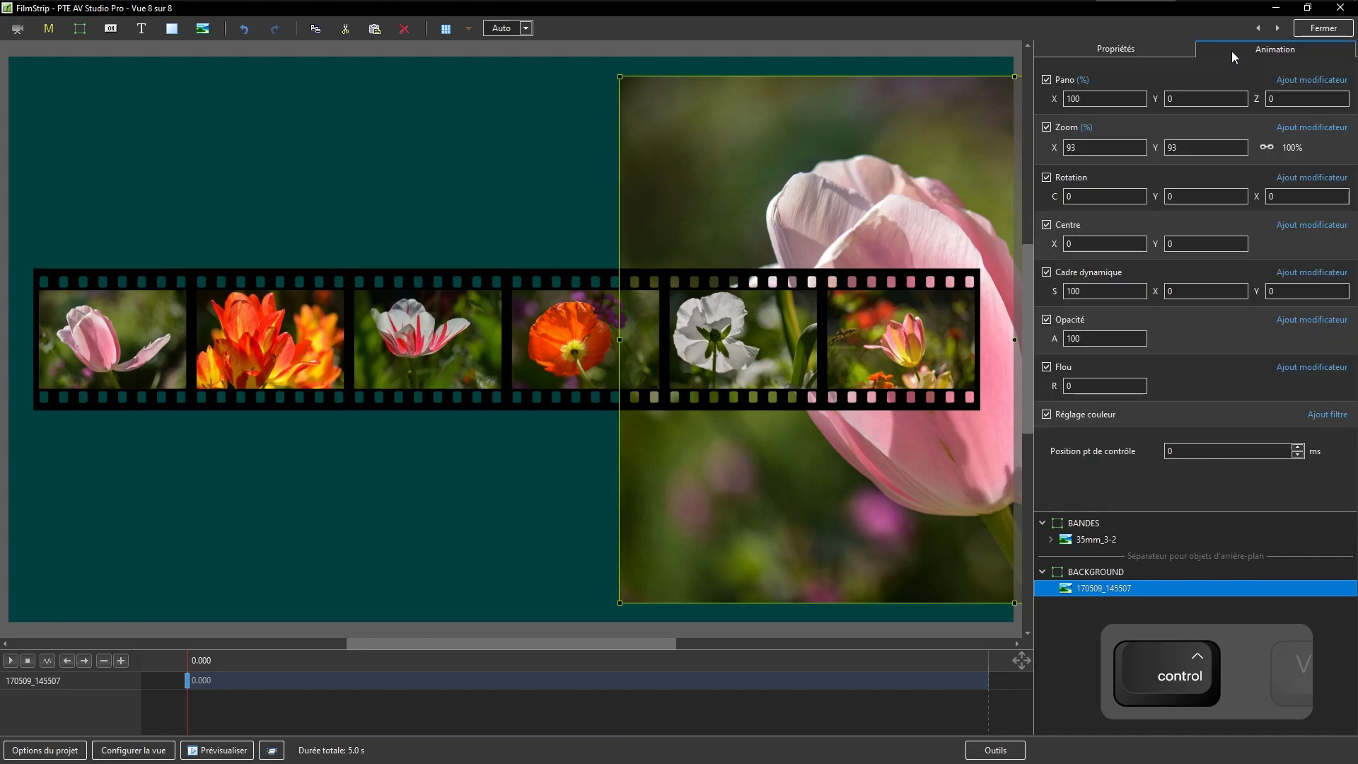
double_click(1055, 98)
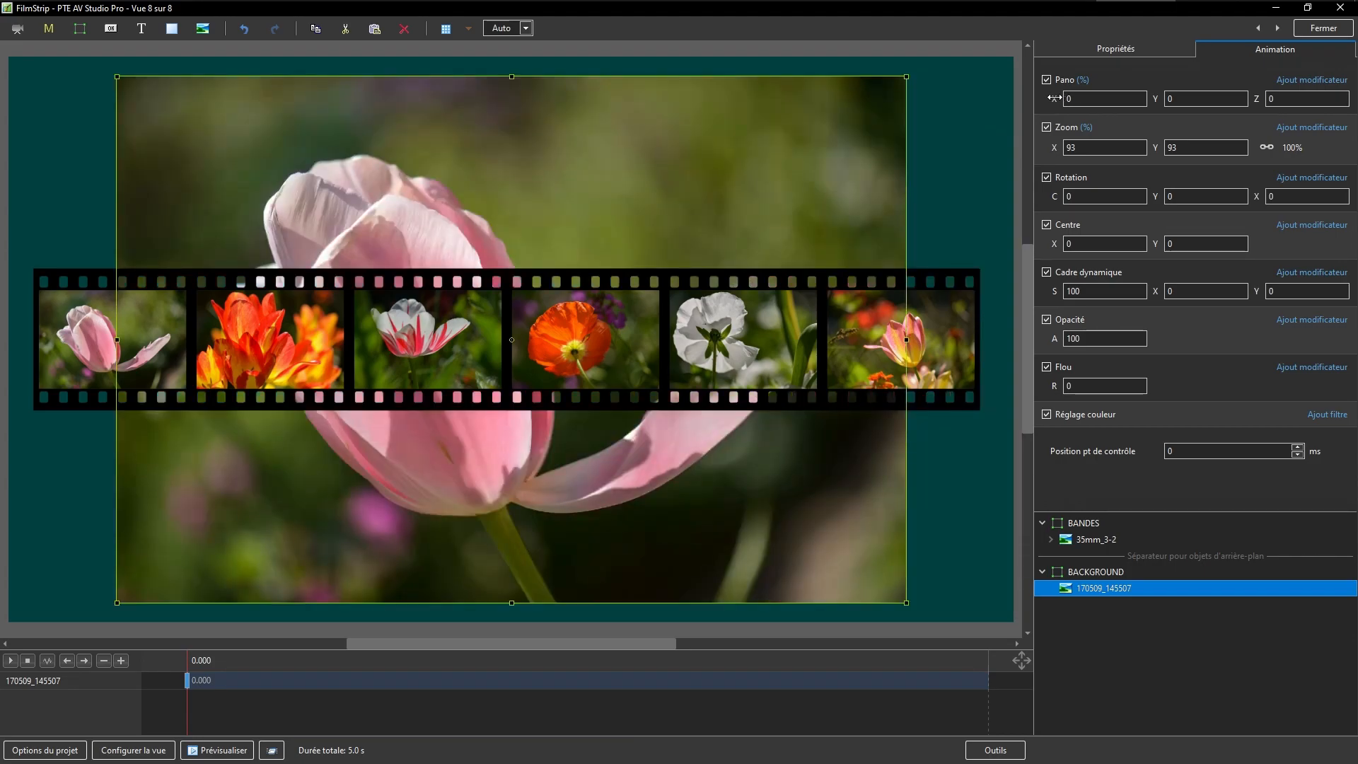
double_click(1055, 148)
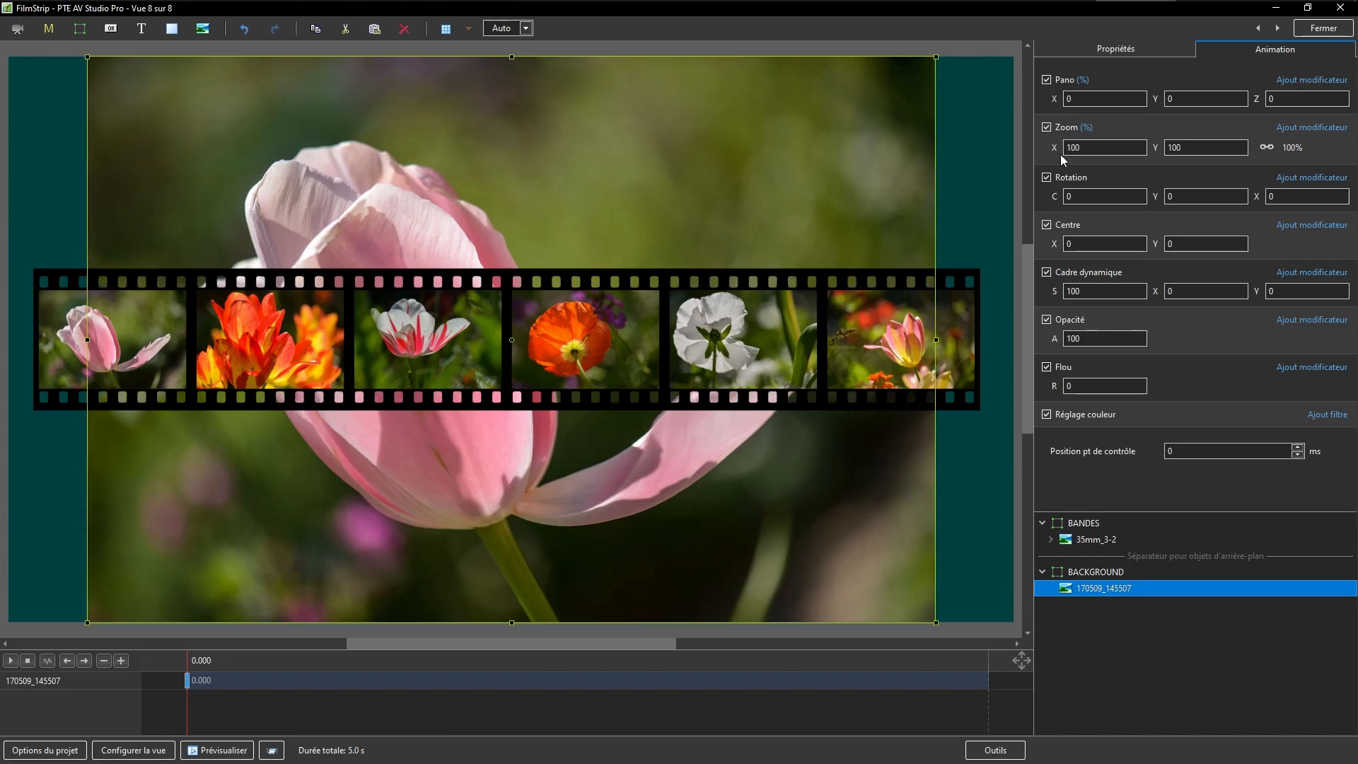
Set the background photo's mode to Recouvrir la vue
left_click(1128, 50)
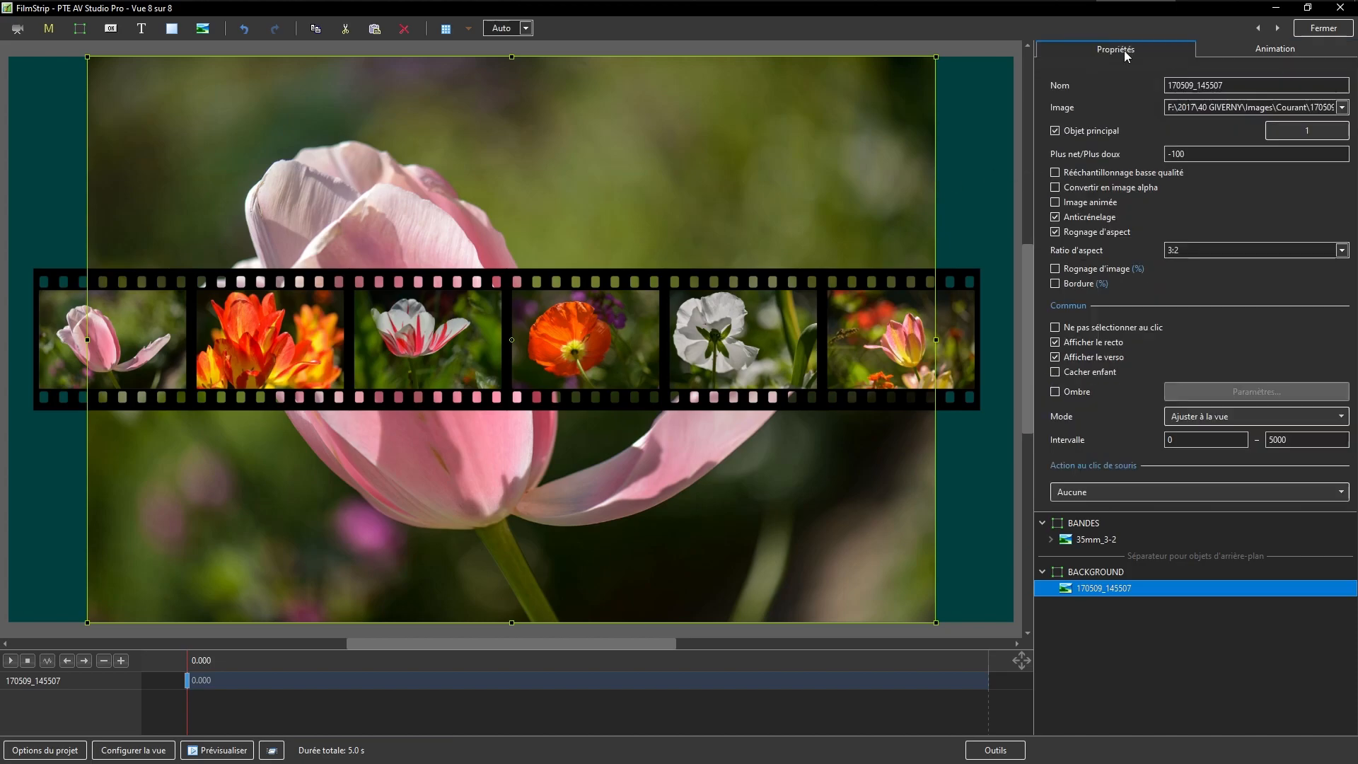
left_click(1342, 417)
left_click(1189, 450)
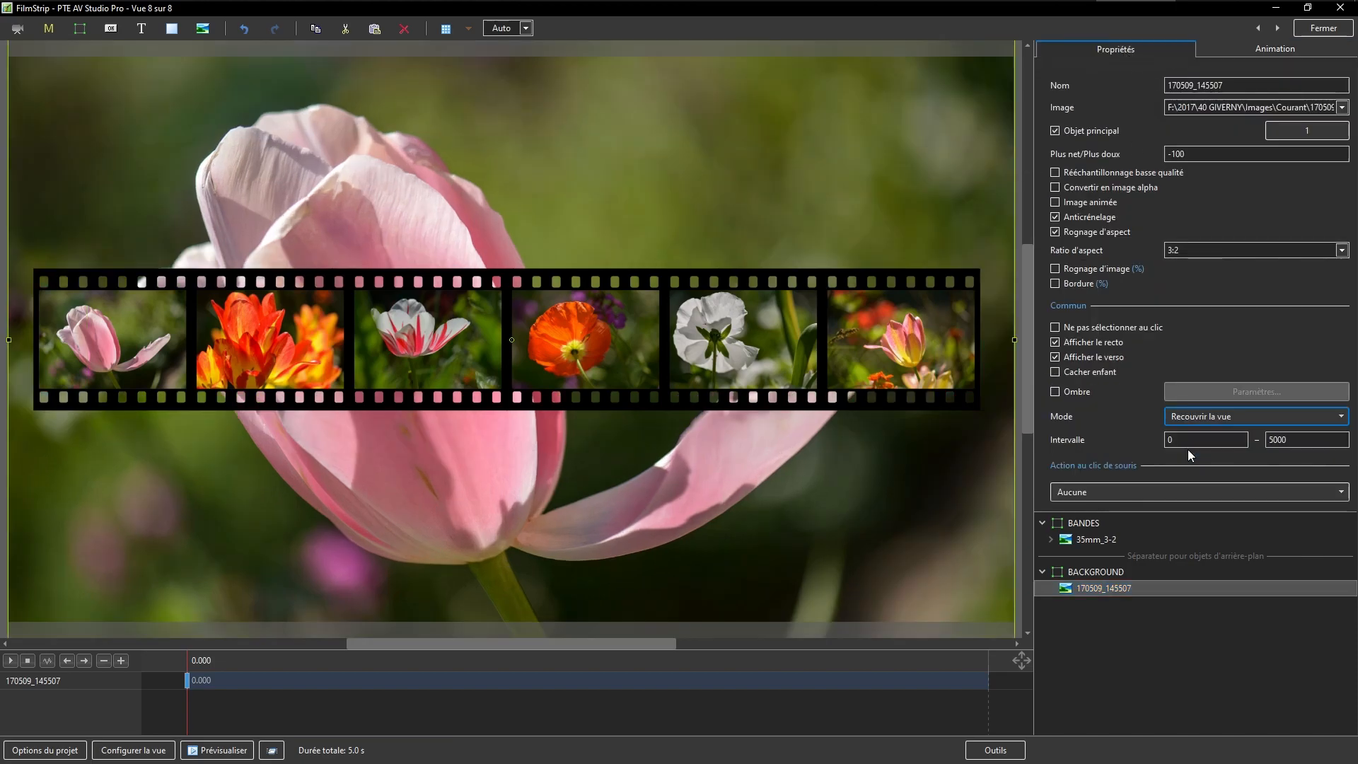
Blur the background photo with a Flou value of 150 and deselect it
left_click(1237, 50)
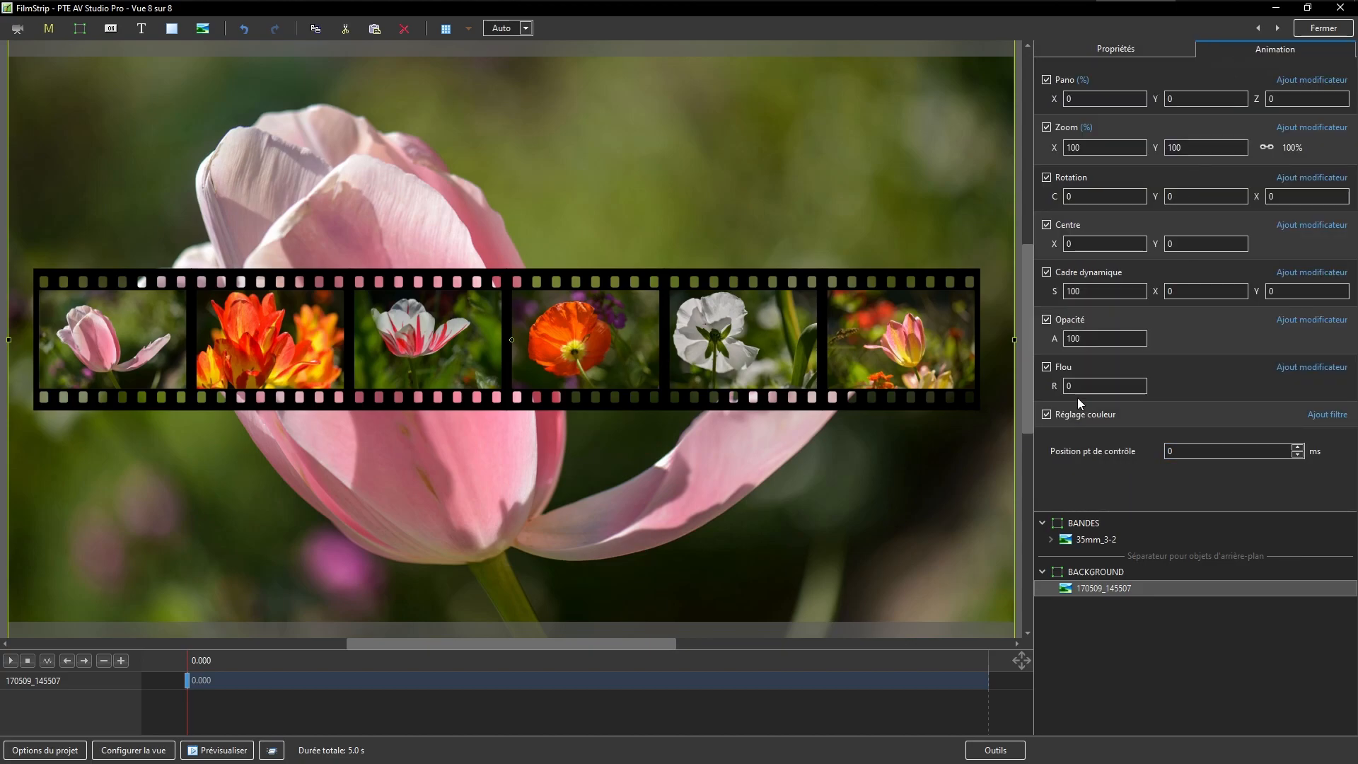
left_click_drag(1052, 387, 1157, 396)
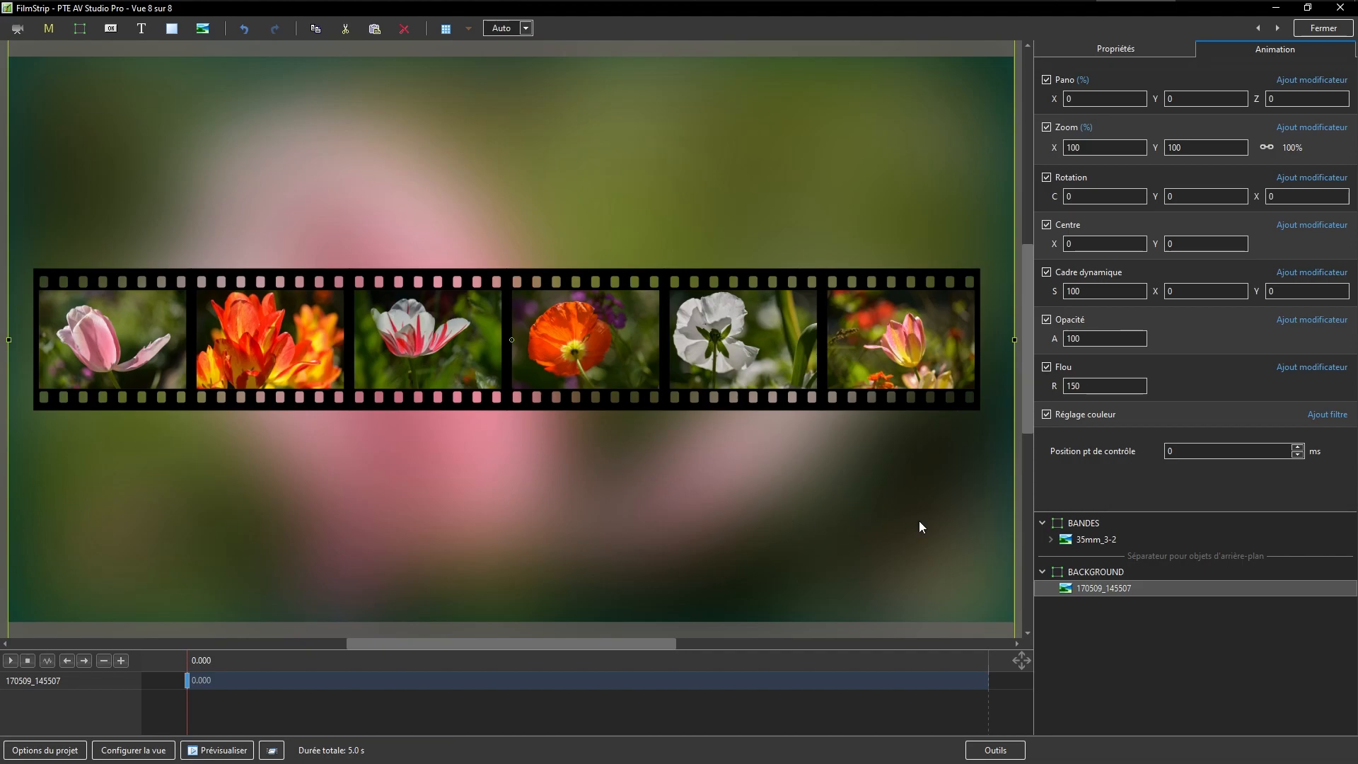
left_click(1074, 675)
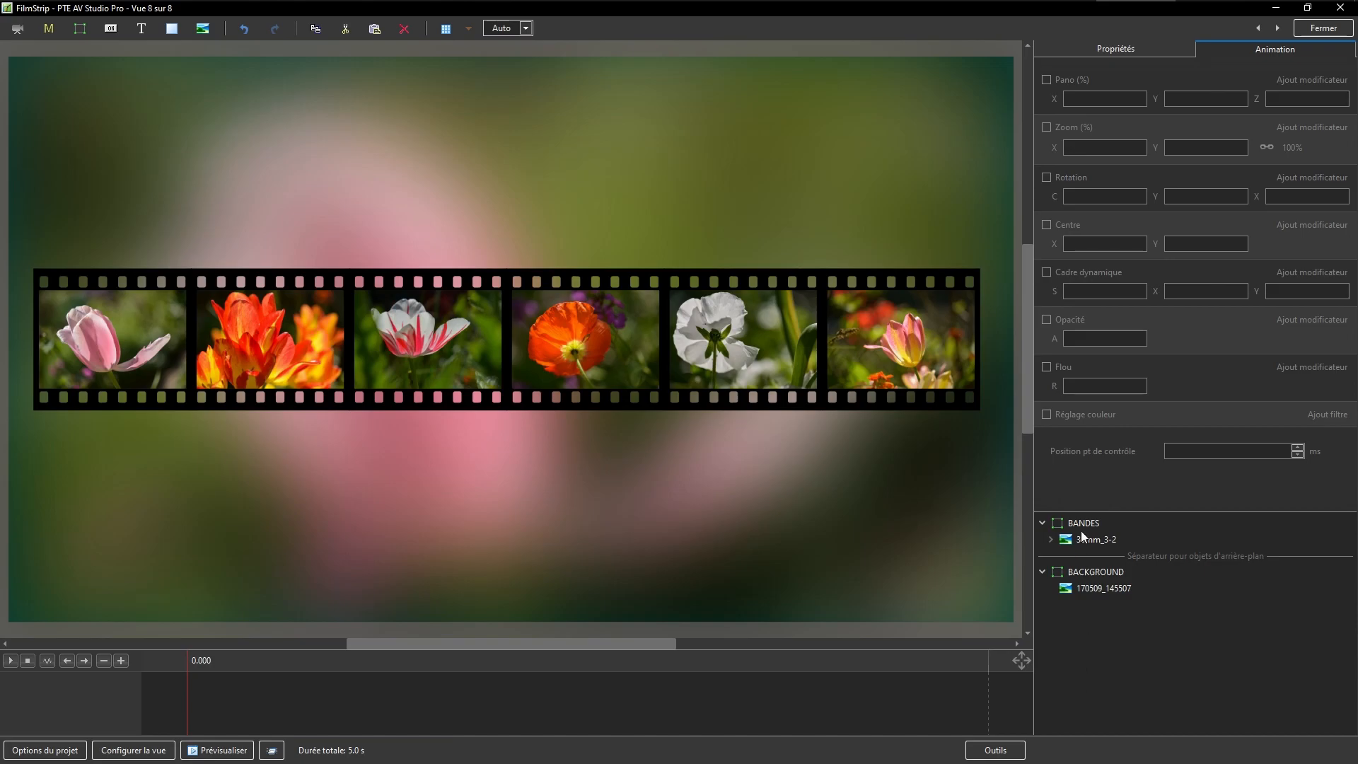
Leave the slide editor and review the style creation settings for slide 8 without creating a style
left_click(1315, 31)
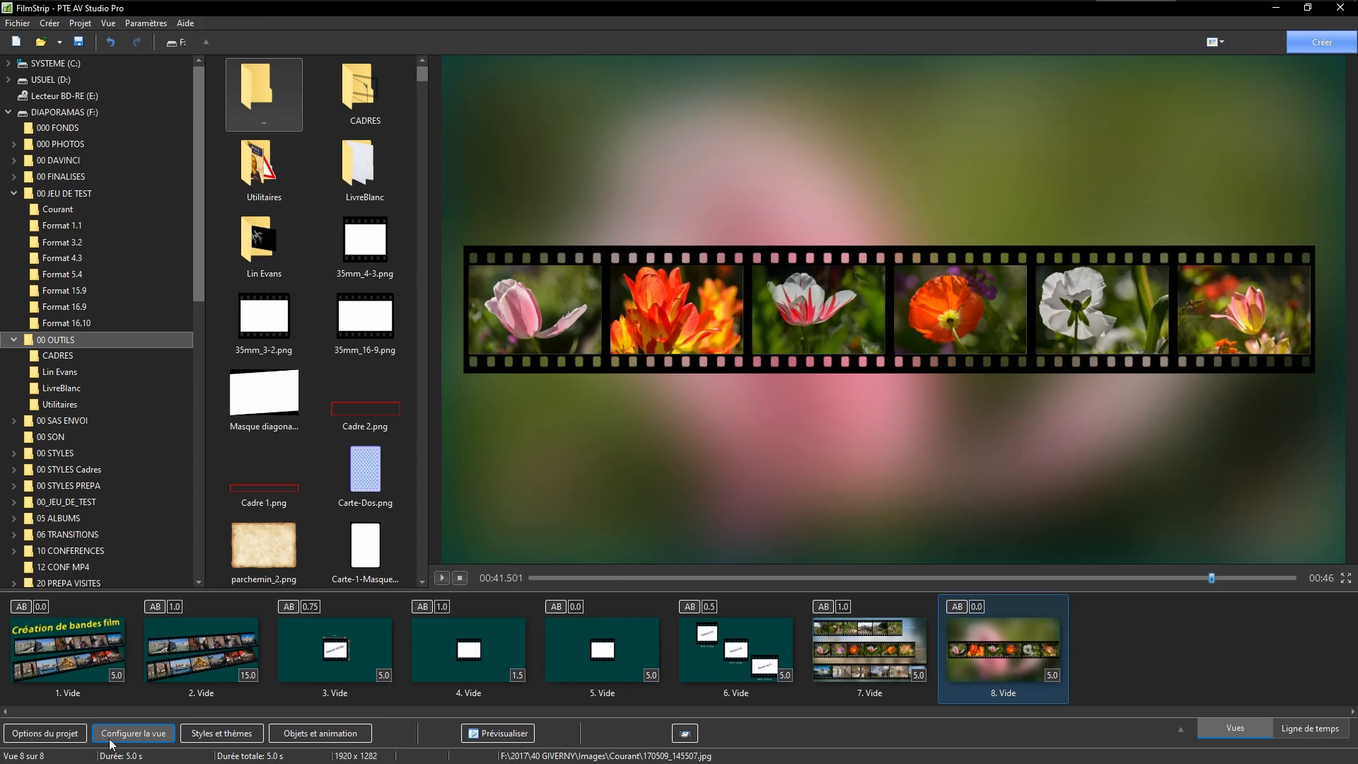
left_click(205, 736)
left_click(387, 609)
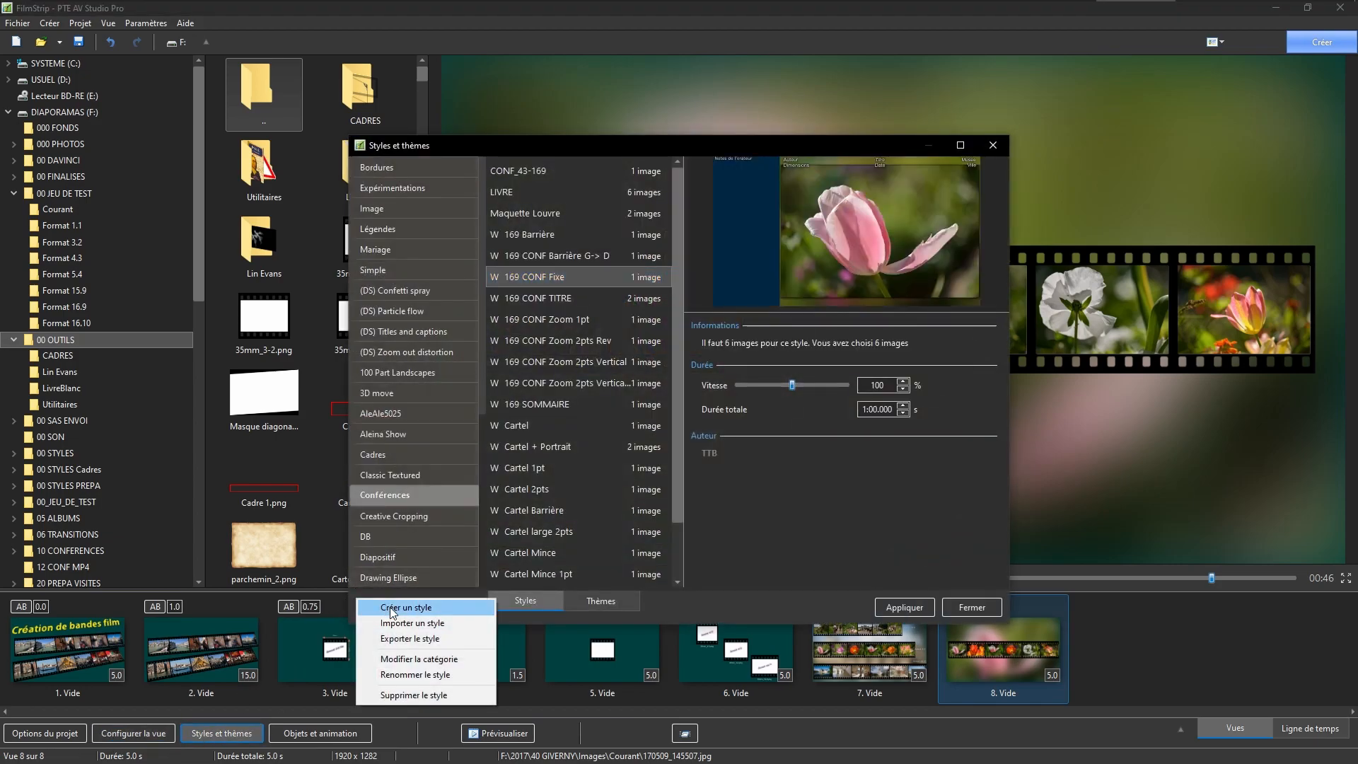
left_click(391, 608)
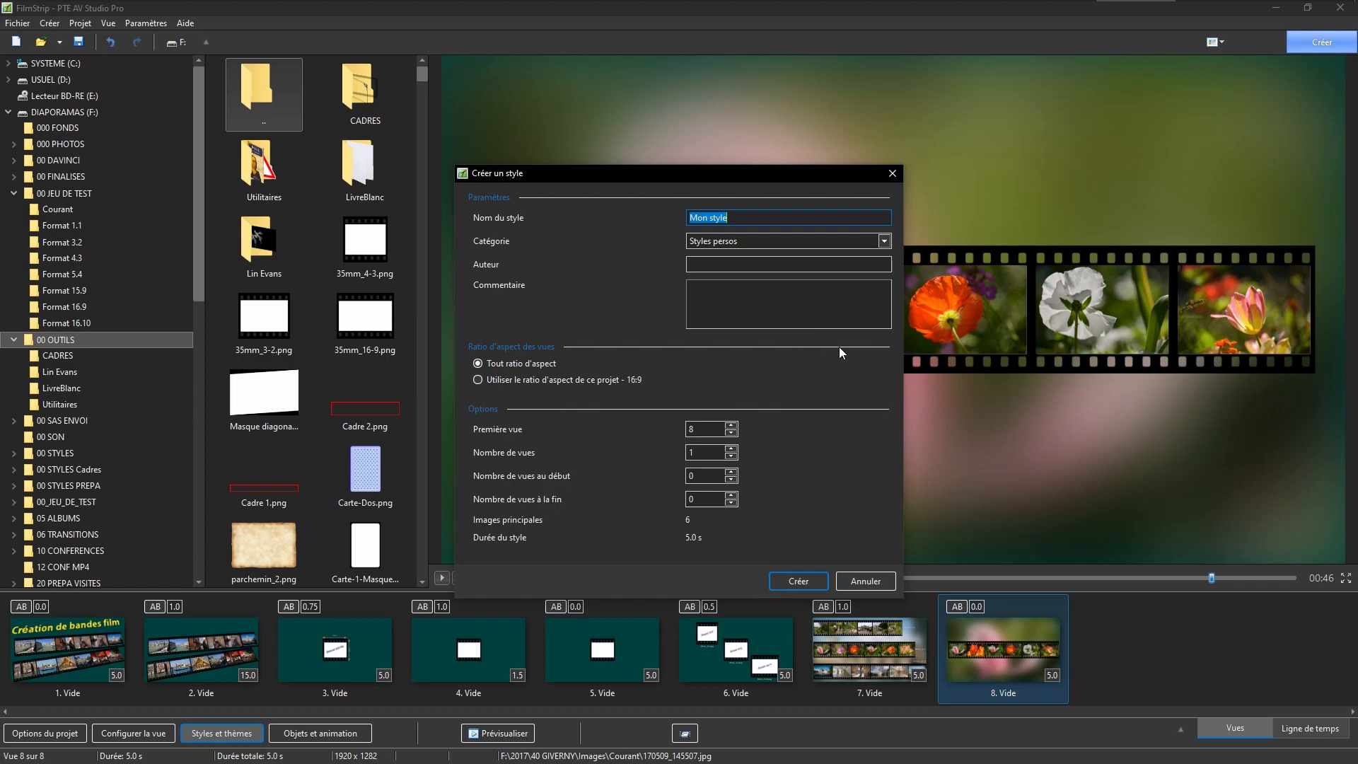
left_click(869, 583)
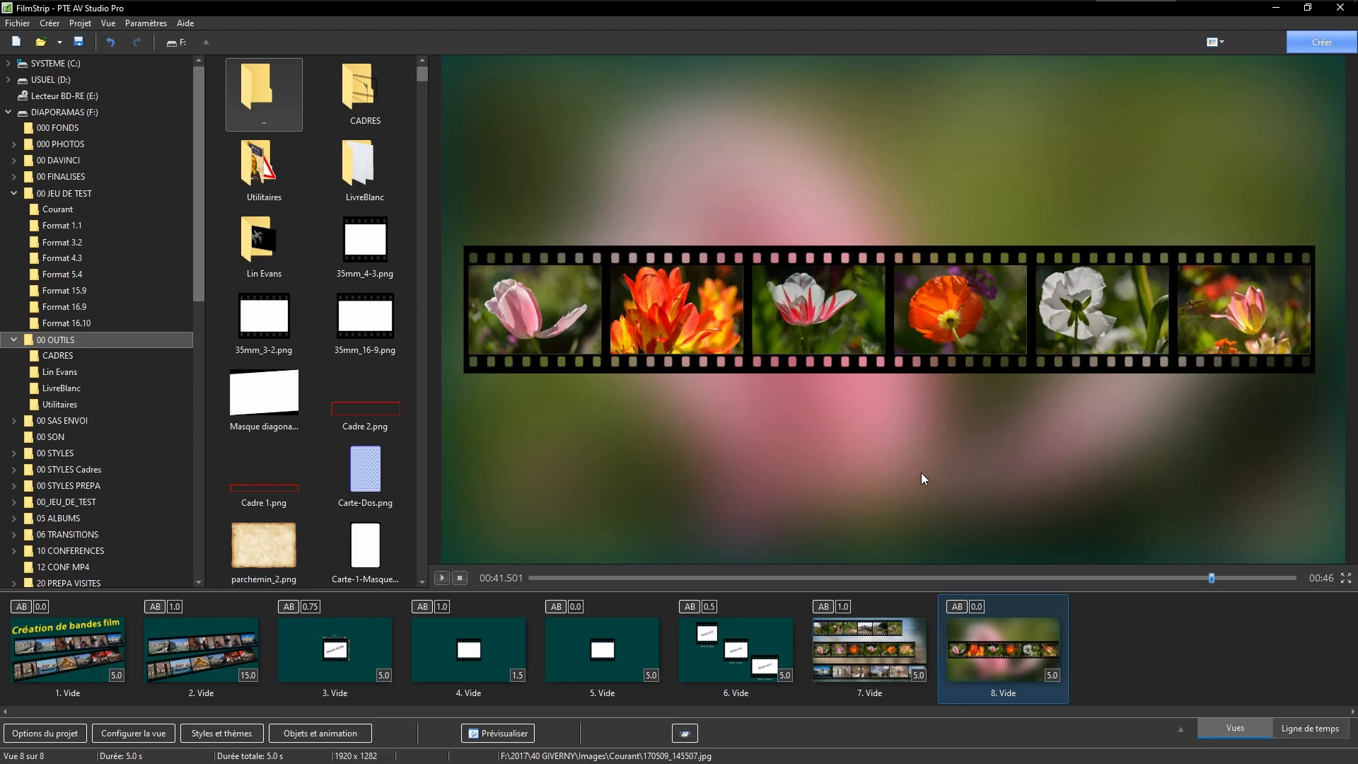
Reopen slide 8 for editing and tilt the film strip's parent frame 35mm_3-2 with rotation Y 13 and X 22
double_click(1021, 641)
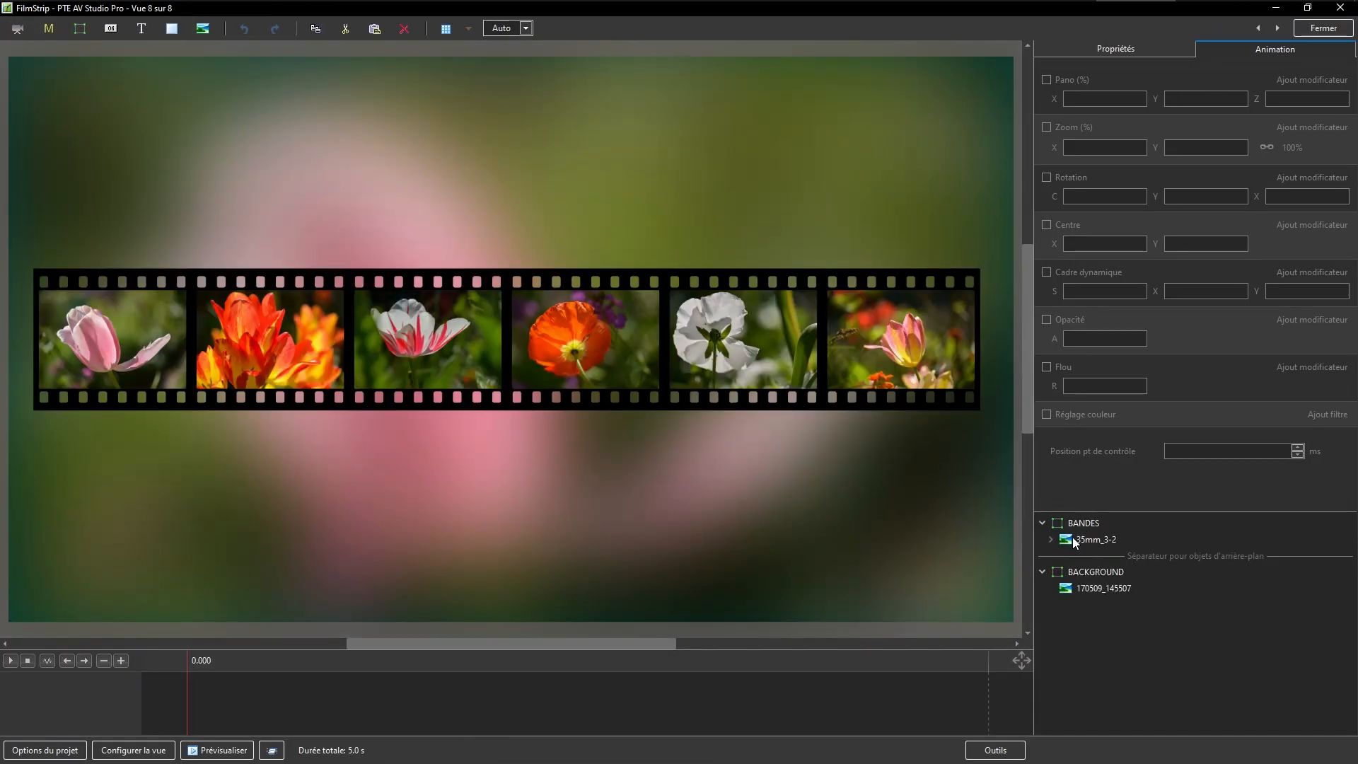
left_click(1092, 540)
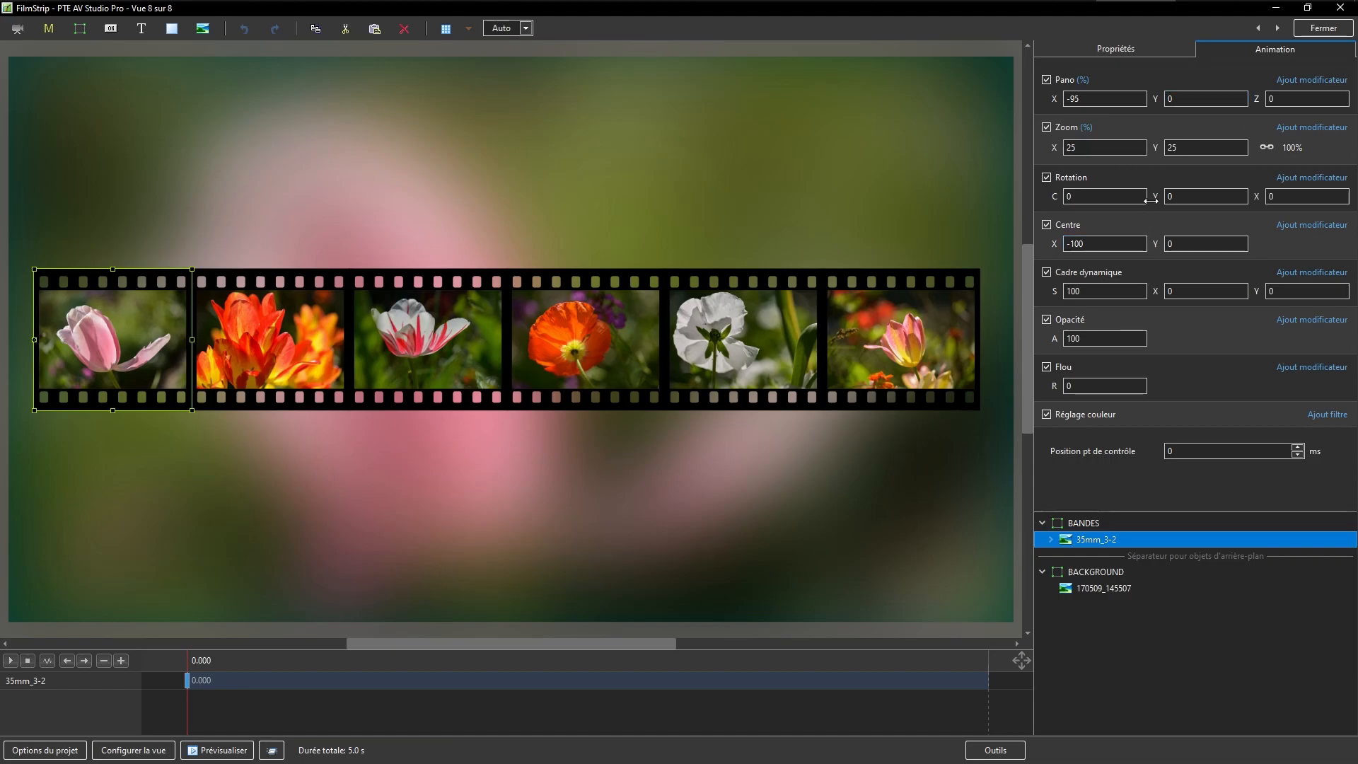
left_click_drag(1154, 197, 1162, 199)
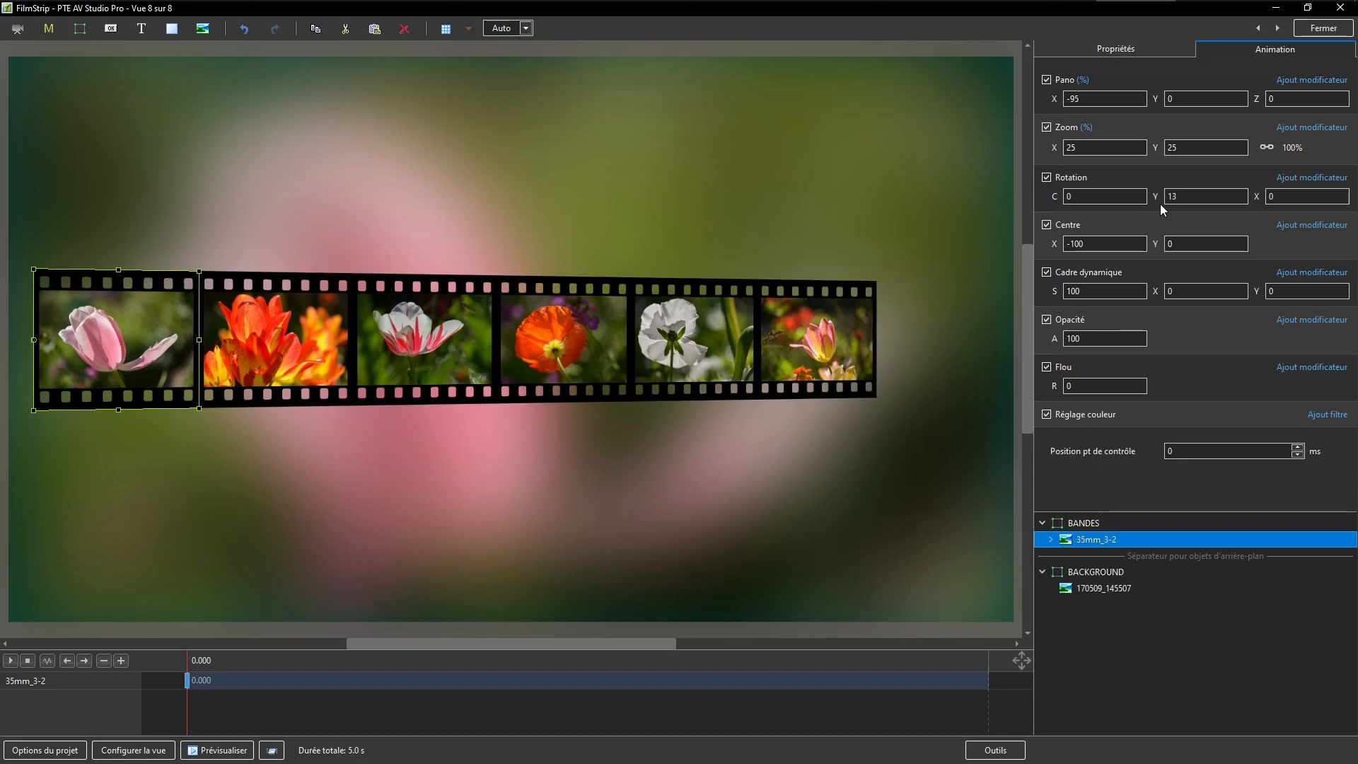
left_click_drag(1258, 196, 1274, 195)
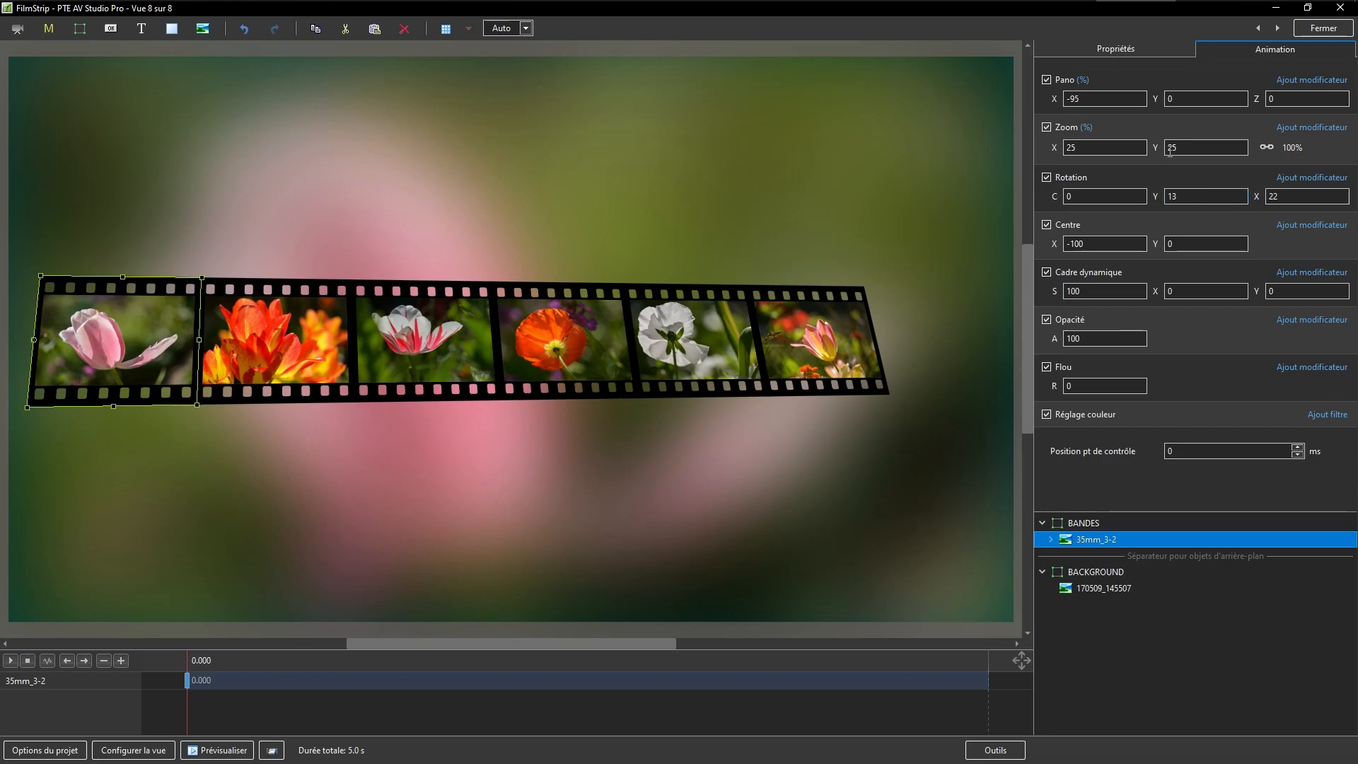
Reposition the tilted film strip across the upper part of the slide with pan X -82, Y -52 and Z -36
left_click_drag(1258, 105, 1223, 105)
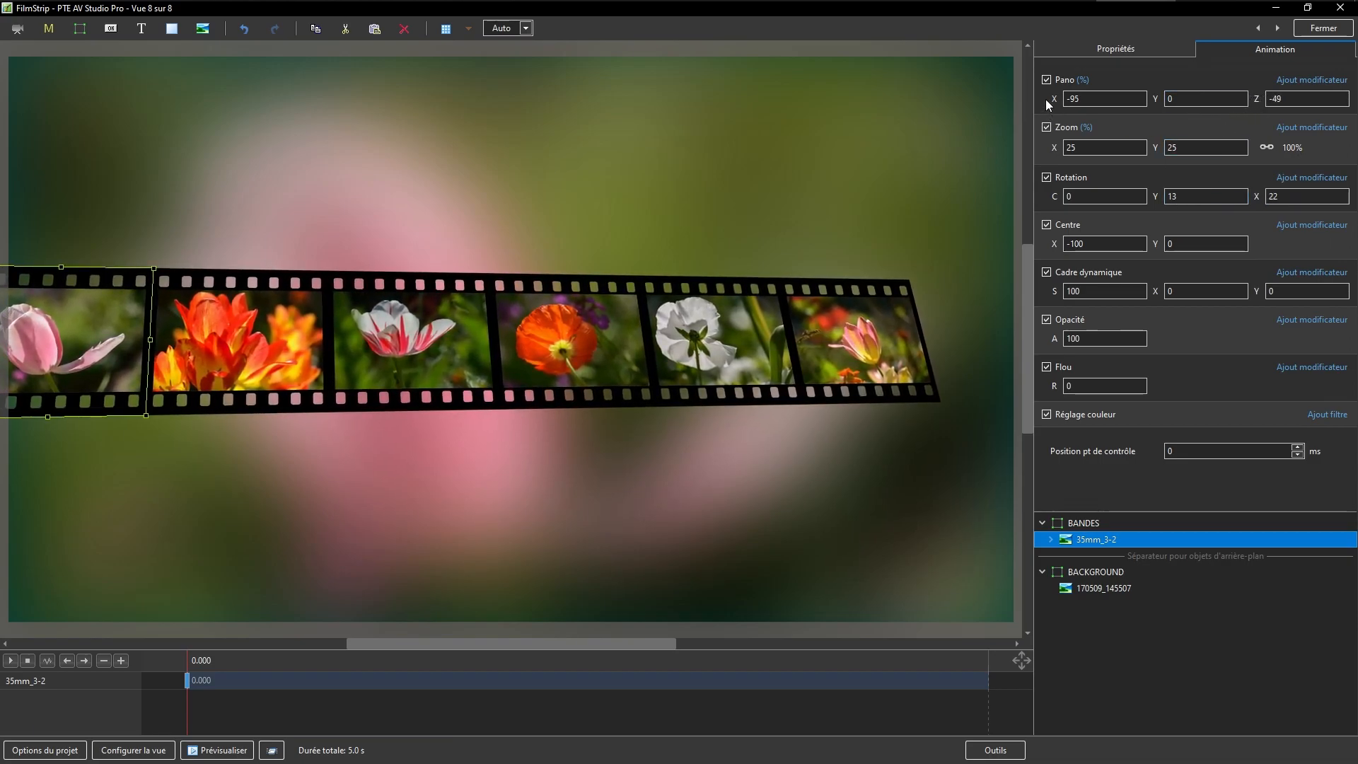
left_click_drag(1053, 98, 1060, 98)
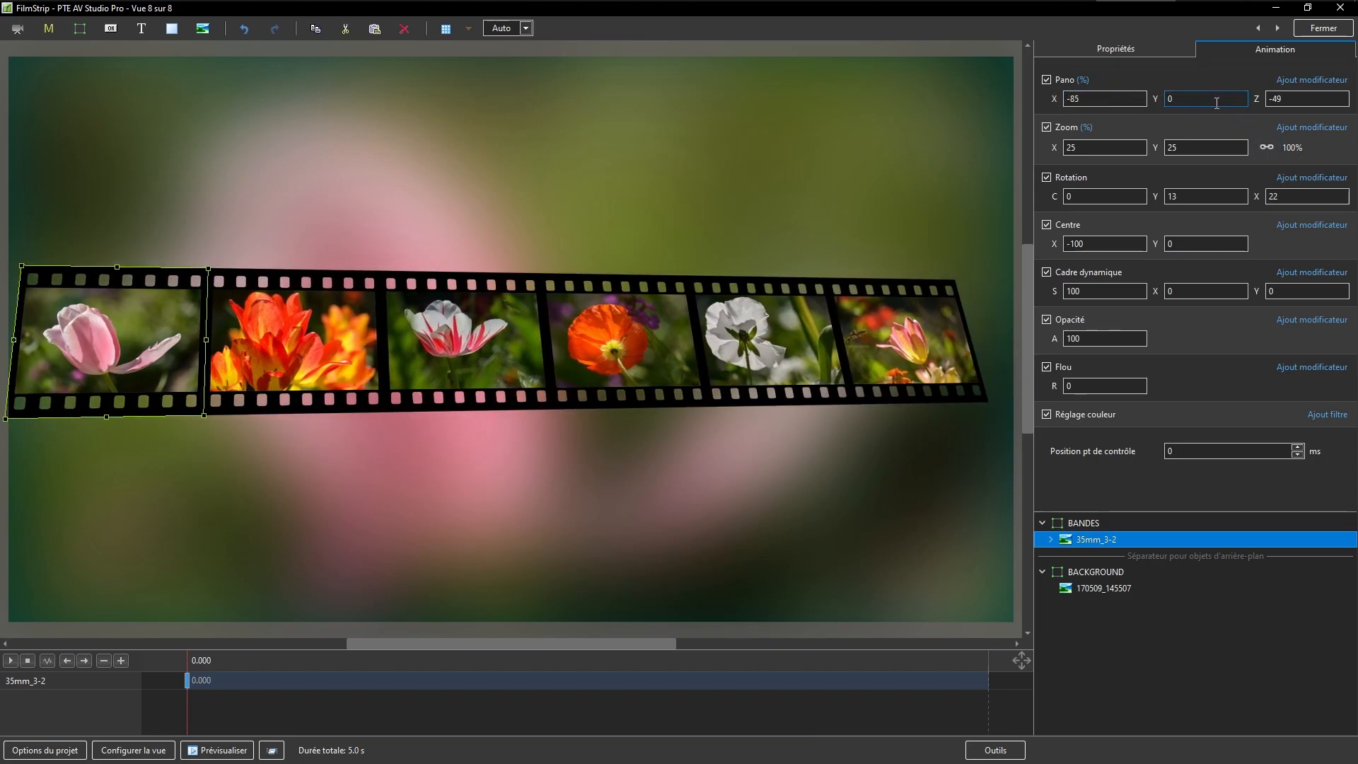
left_click_drag(1158, 104, 1123, 110)
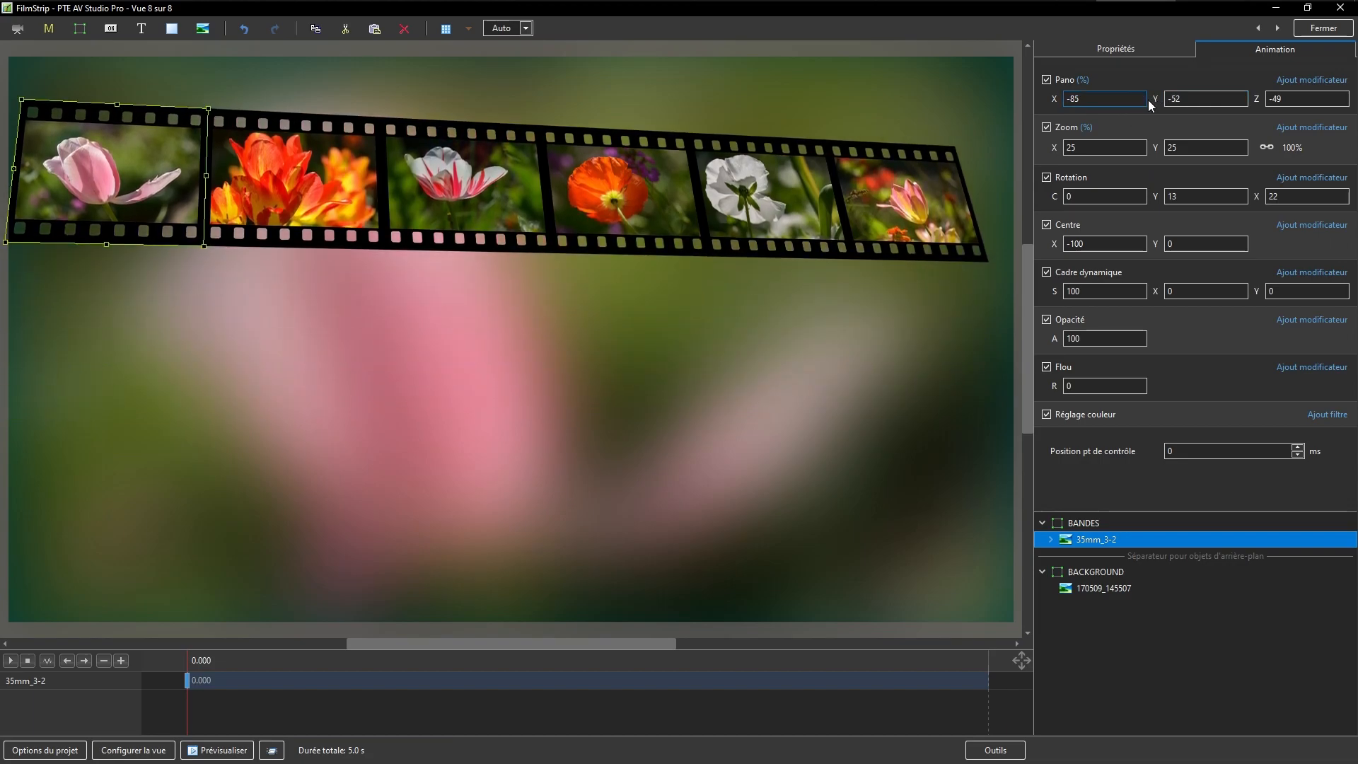
left_click_drag(1055, 98, 1061, 103)
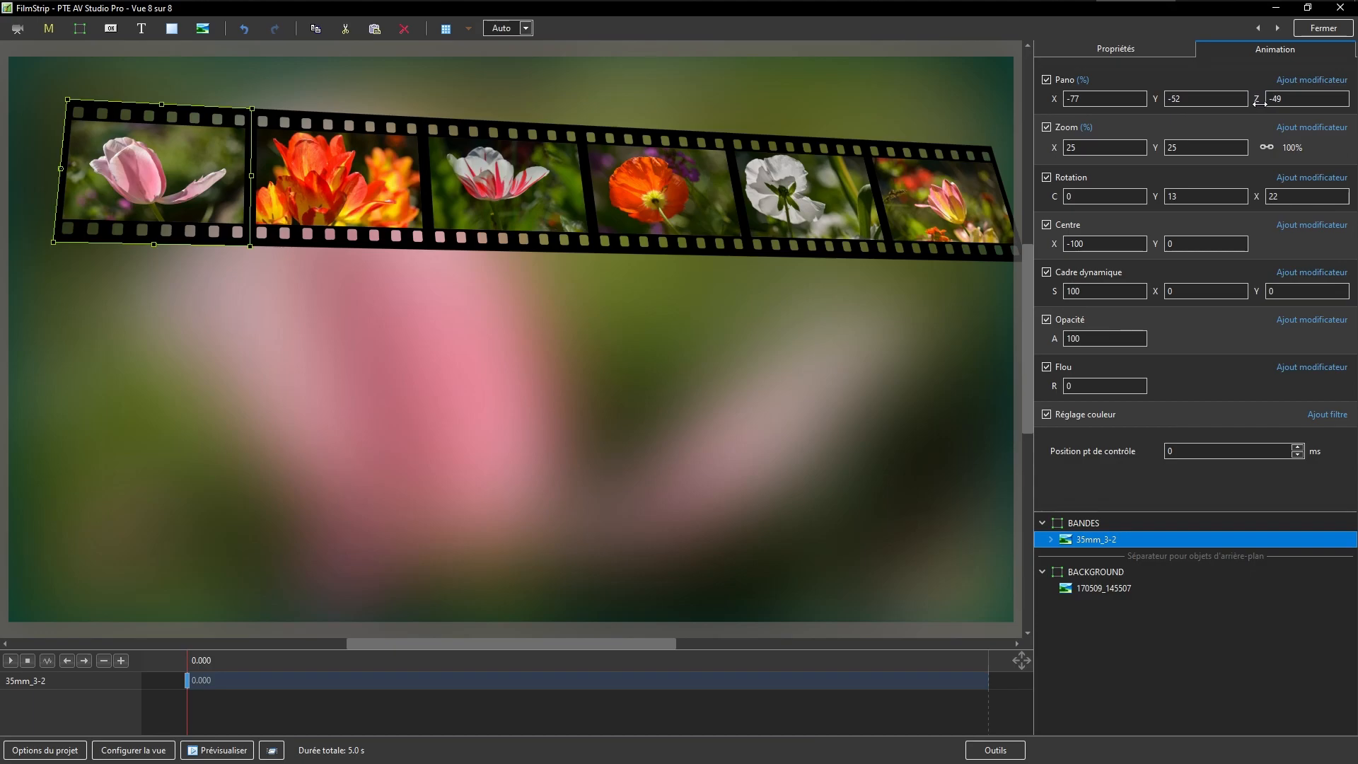
left_click_drag(1257, 100, 1270, 106)
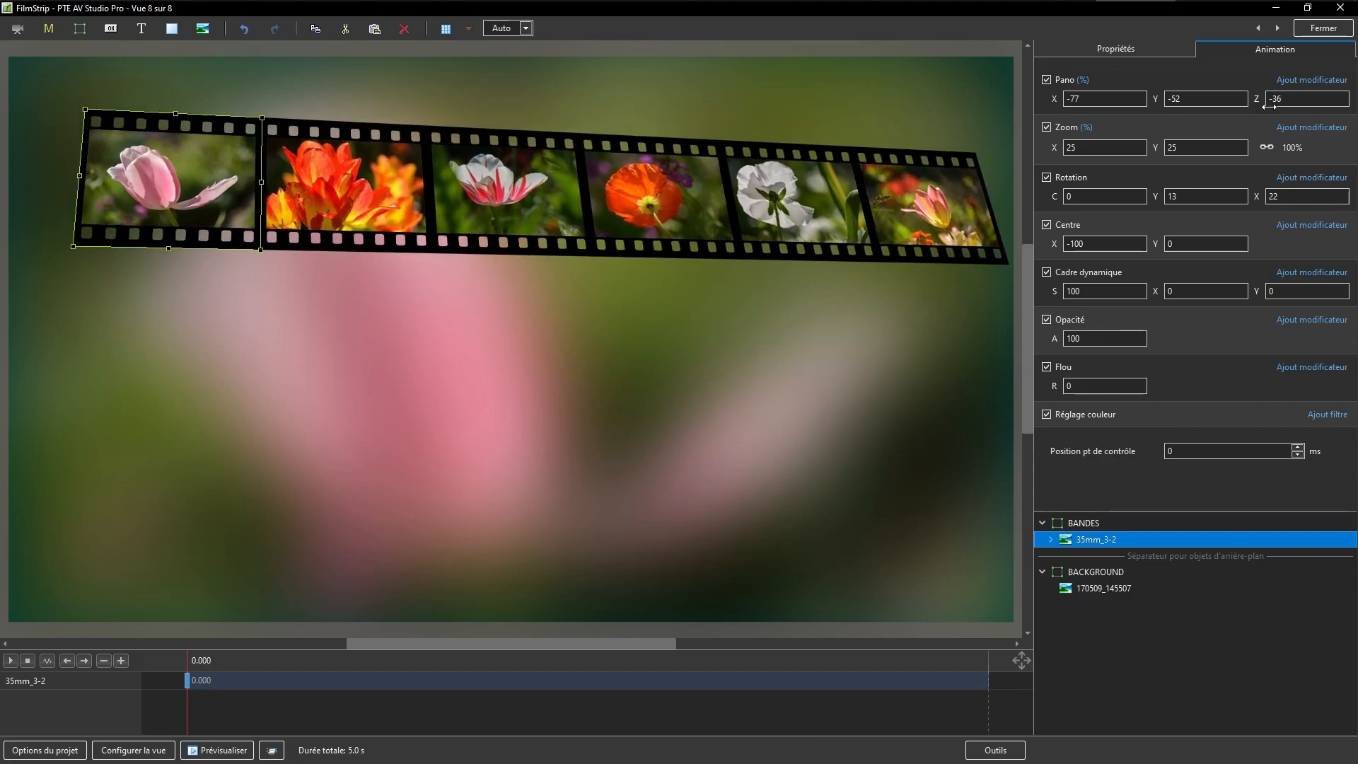
left_click_drag(1052, 99, 1051, 98)
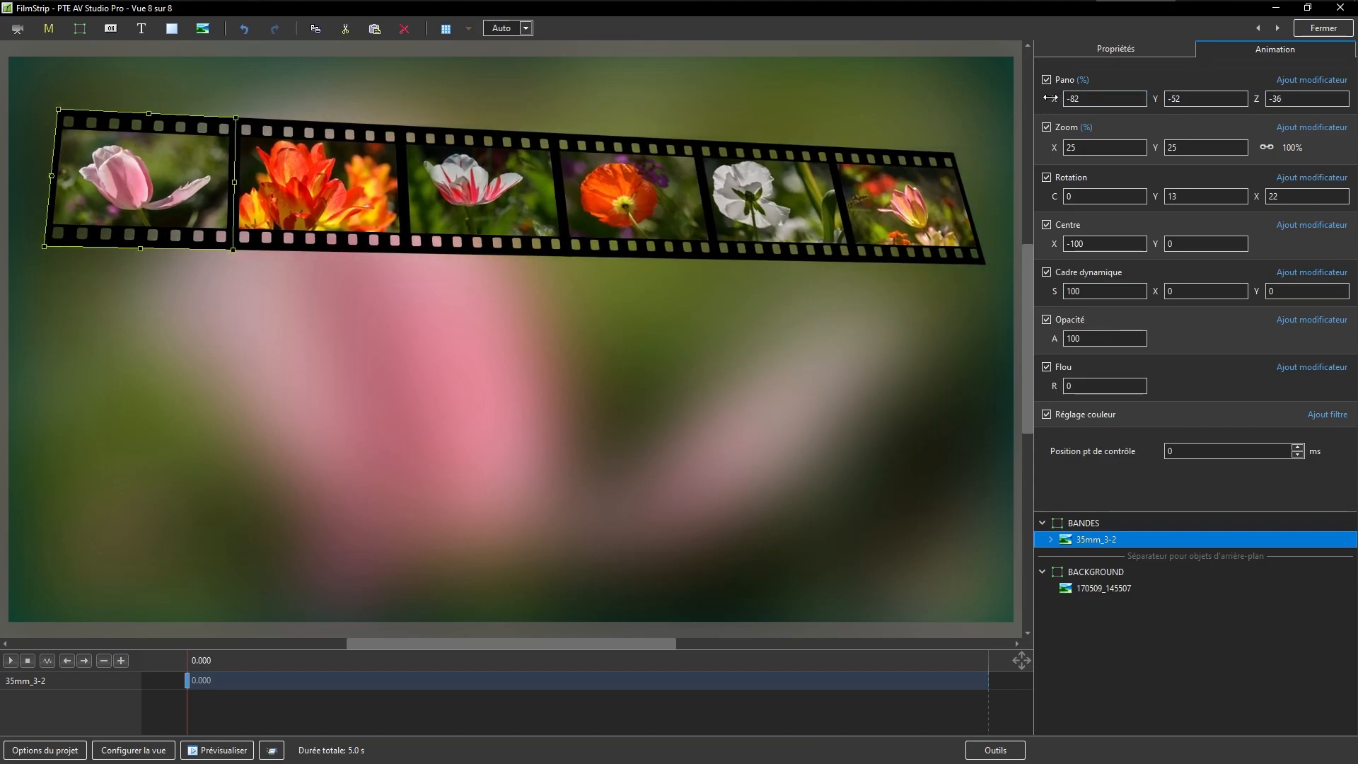